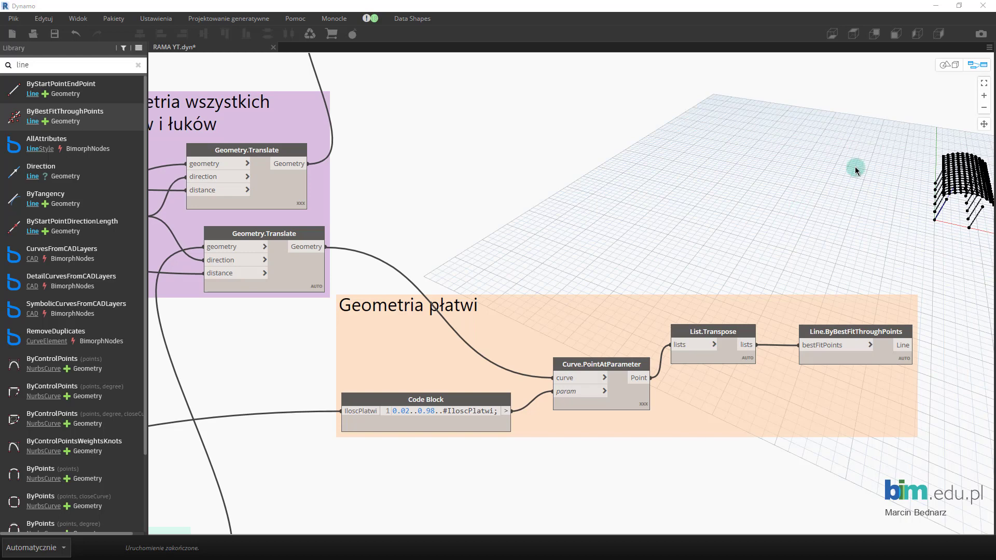
- Pan the graph canvas to bring more of the purlin group into view
middle_click_drag(853, 167, 811, 182)
middle_click_drag(884, 209, 890, 212)
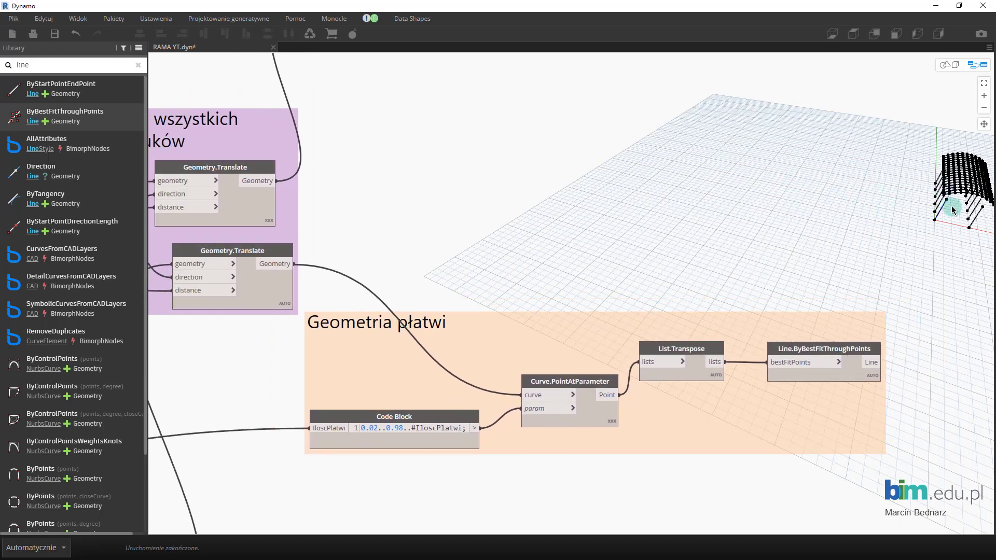
- Inspect the arched canopy frame and purlins from several angles in the 3D preview, then return to the graph
key("ctrl+b")
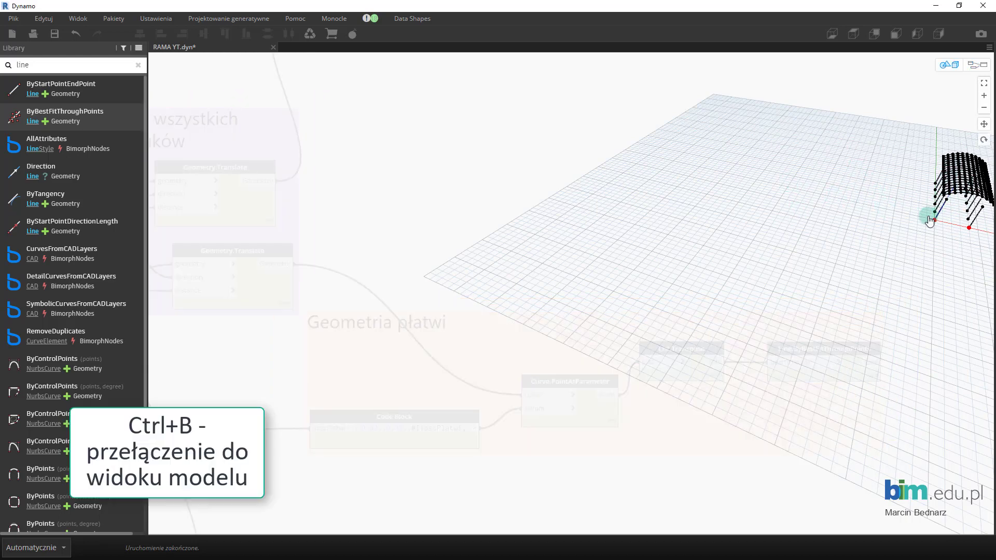
right_click_drag(929, 215, 797, 213)
scroll(798, 213, "up", 5)
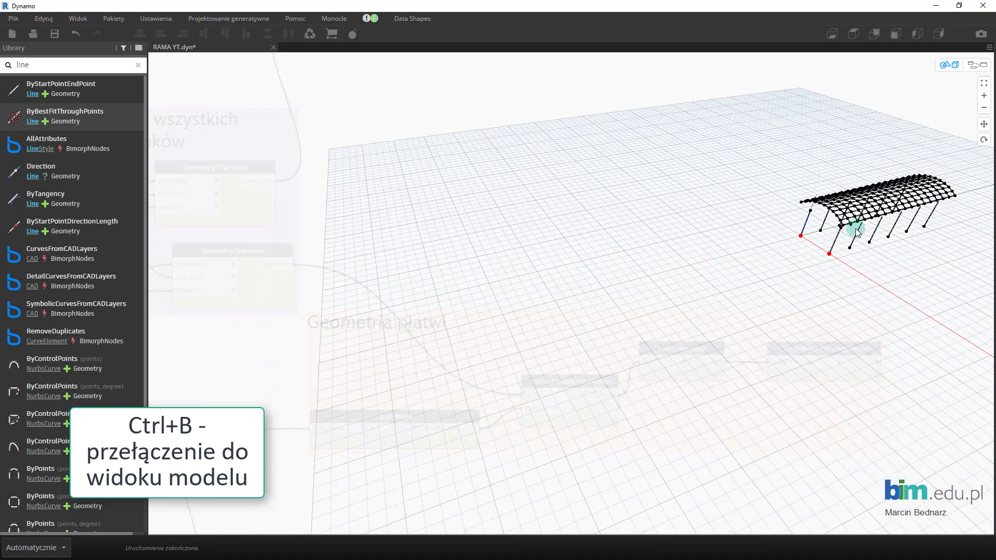
mouse_move(881, 191)
right_mouse_down()
mouse_move(712, 154)
mouse_move(672, 167)
mouse_move(696, 195)
right_mouse_up()
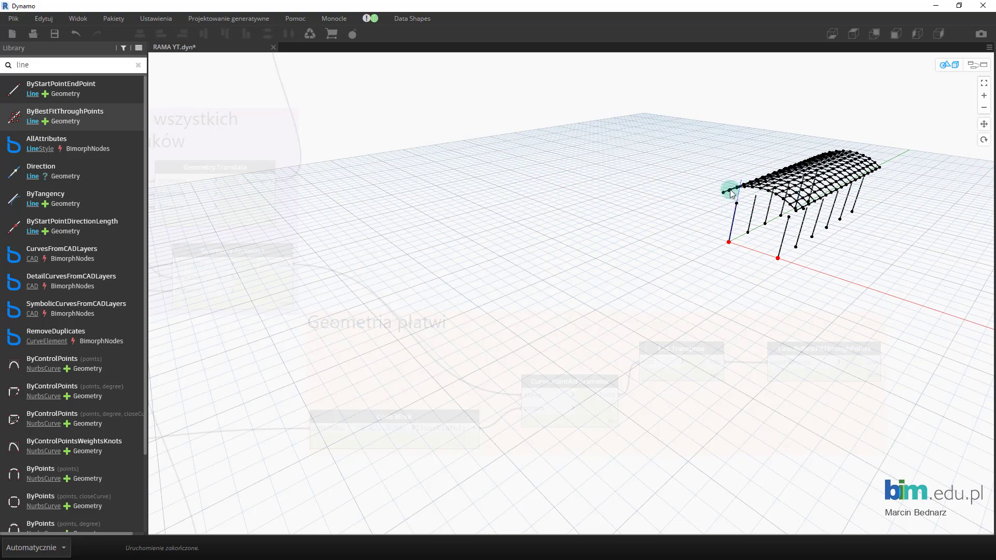
middle_click_drag(736, 210, 758, 210)
right_click_drag(758, 210, 782, 211)
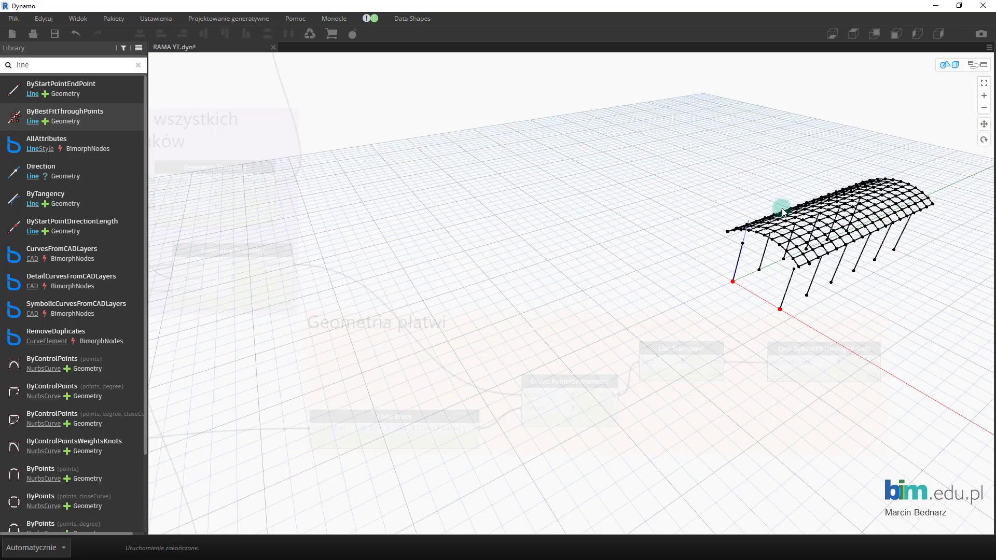
key("ctrl+b")
- Move the 'Punkty do wstawienia stóp fundamentowych' group with Curve.StartPoint up and to the left
scroll(591, 211, "down", 3)
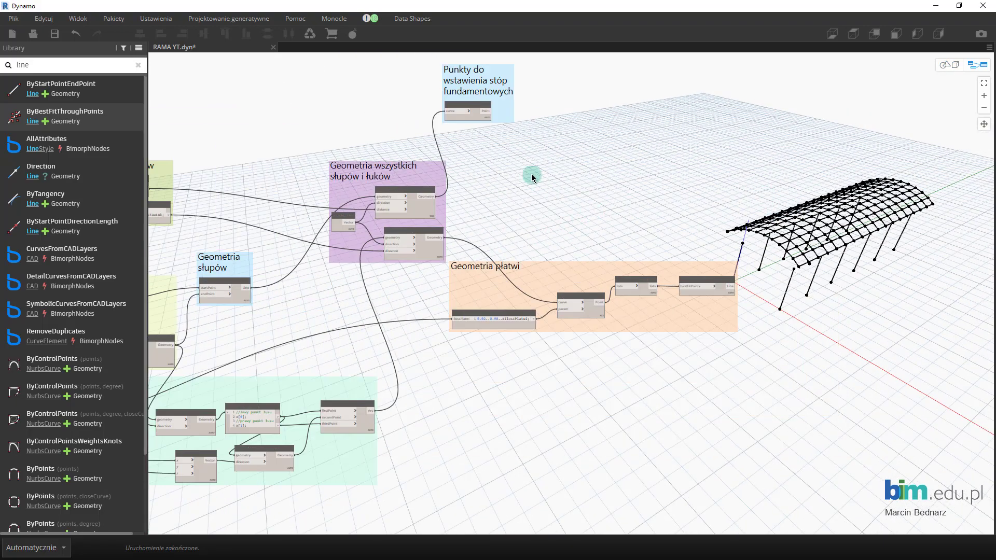
middle_click_drag(529, 173, 588, 163)
scroll(663, 118, "up", 3)
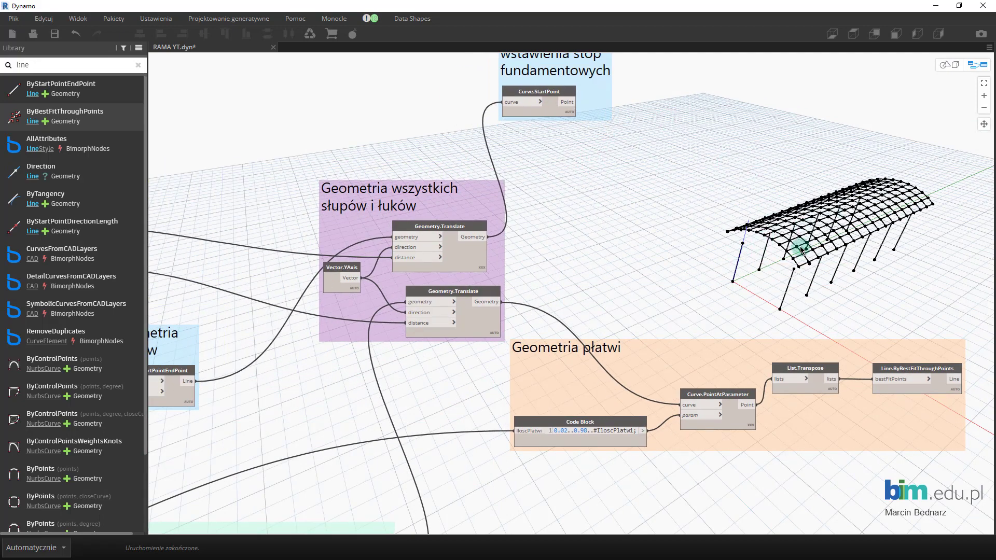
scroll(602, 135, "up", 1)
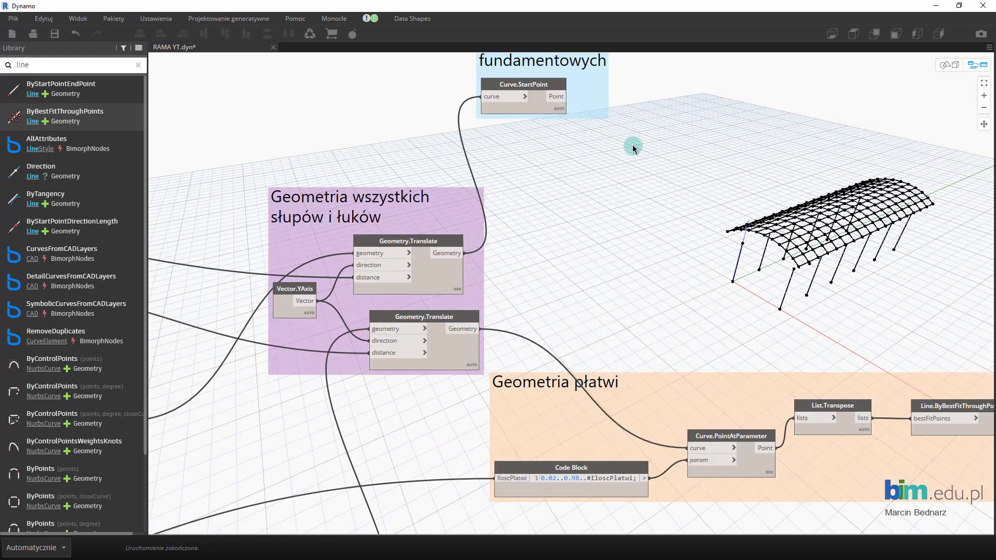
middle_click_drag(633, 147, 674, 252)
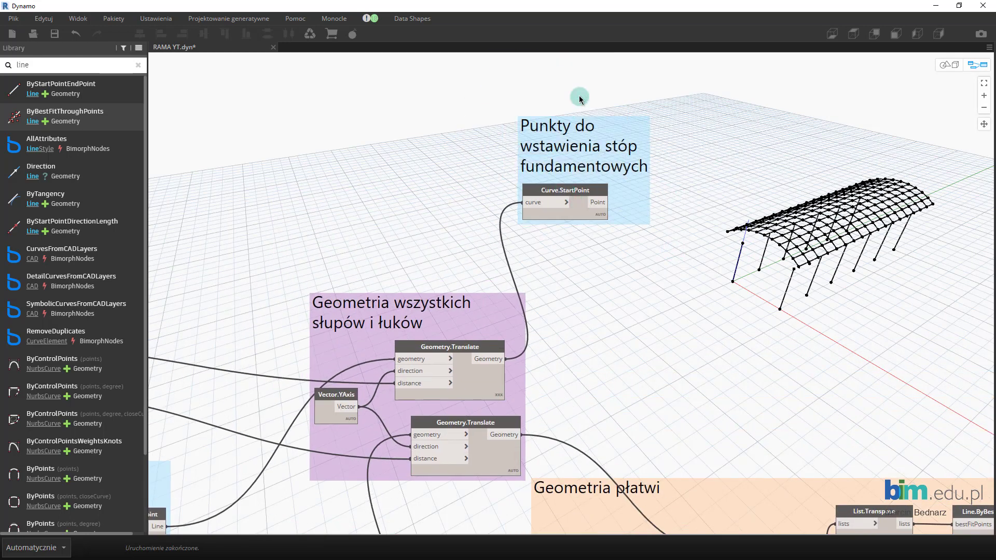
left_click_drag(607, 176, 597, 138)
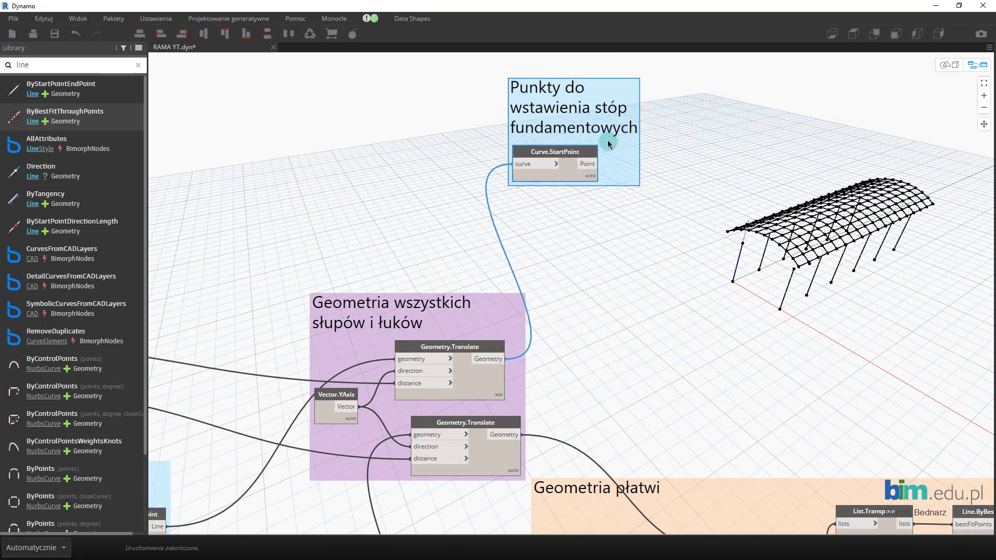
- Add a Curve.EndPoint node fed by the upper Geometry.Translate geometry output
left_click(133, 64)
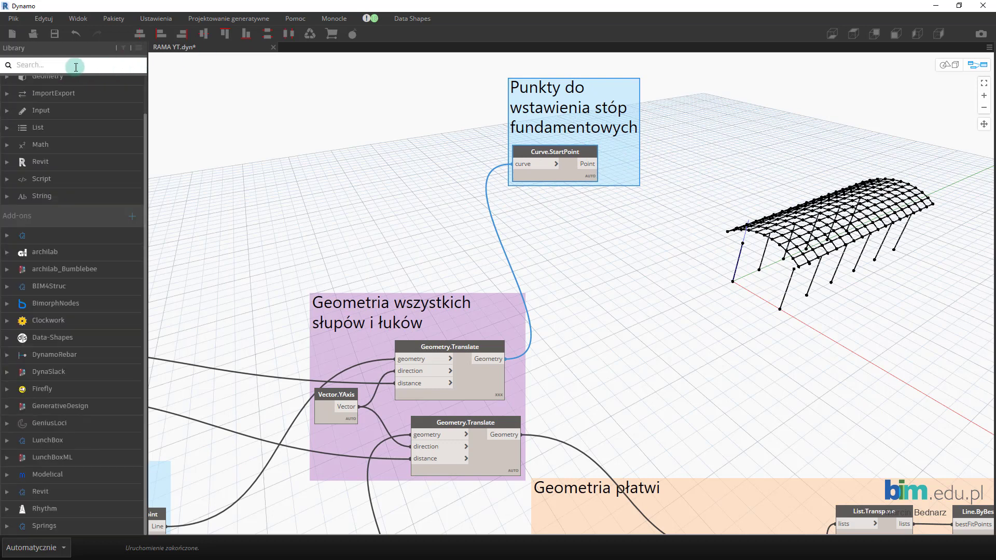
type("endpoint")
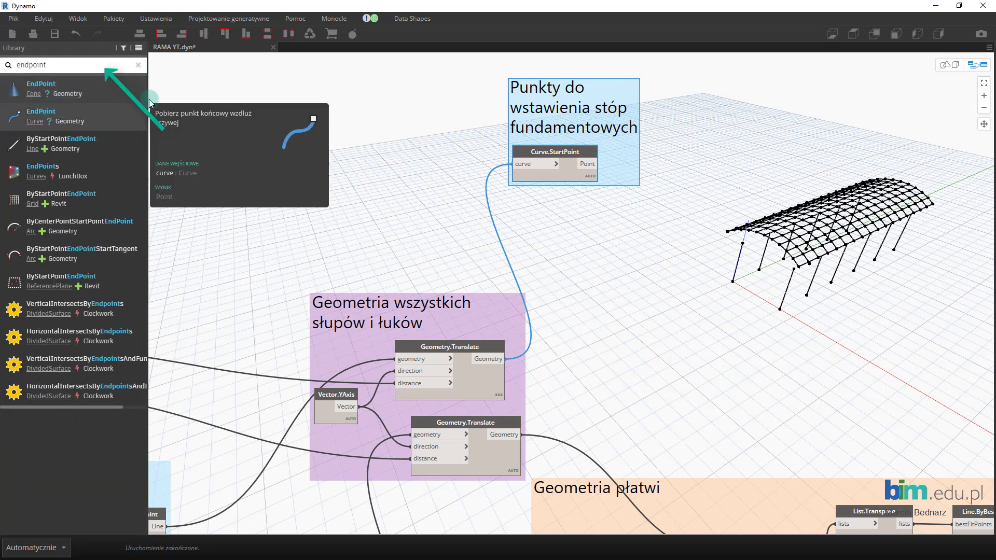
left_click(52, 115)
middle_click_drag(576, 377, 560, 340)
left_click(489, 322)
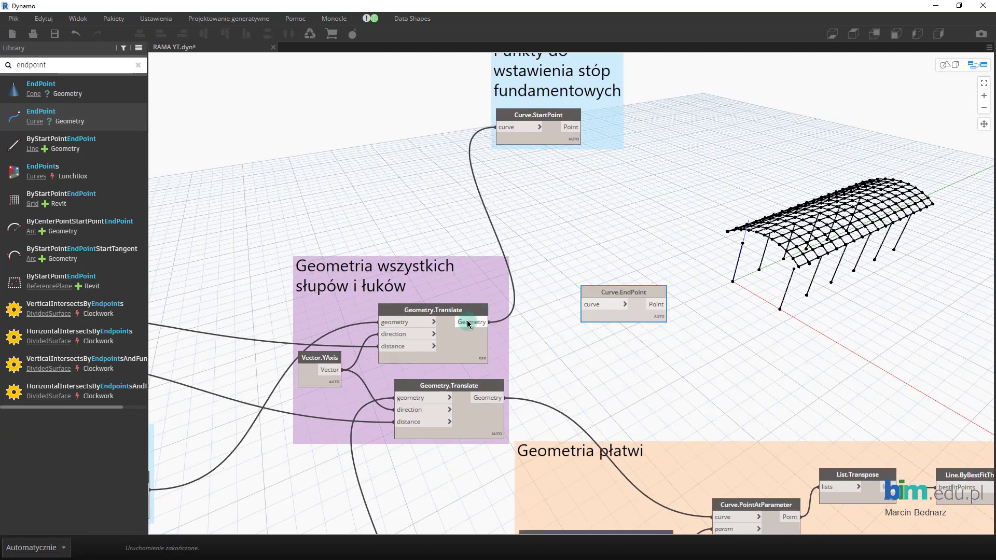
left_click(599, 309)
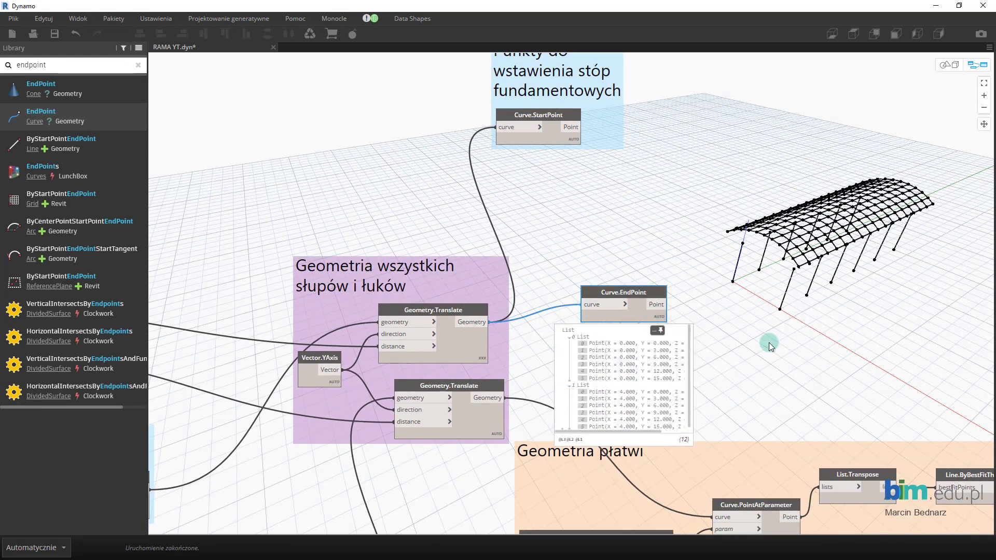
- Check Curve.EndPoint's two lists of six end points in the model and reposition the node
left_click(567, 323)
right_click(765, 265)
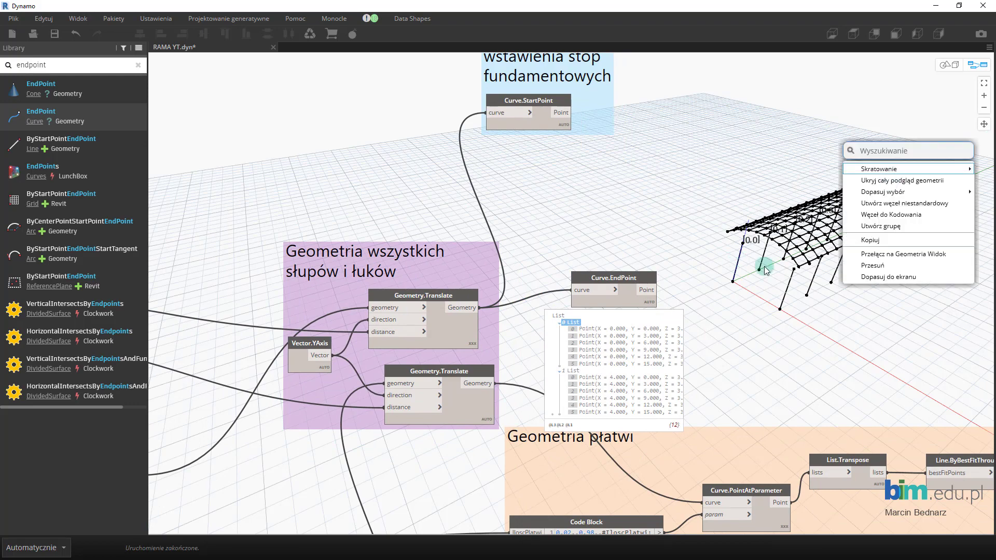
left_click(583, 378)
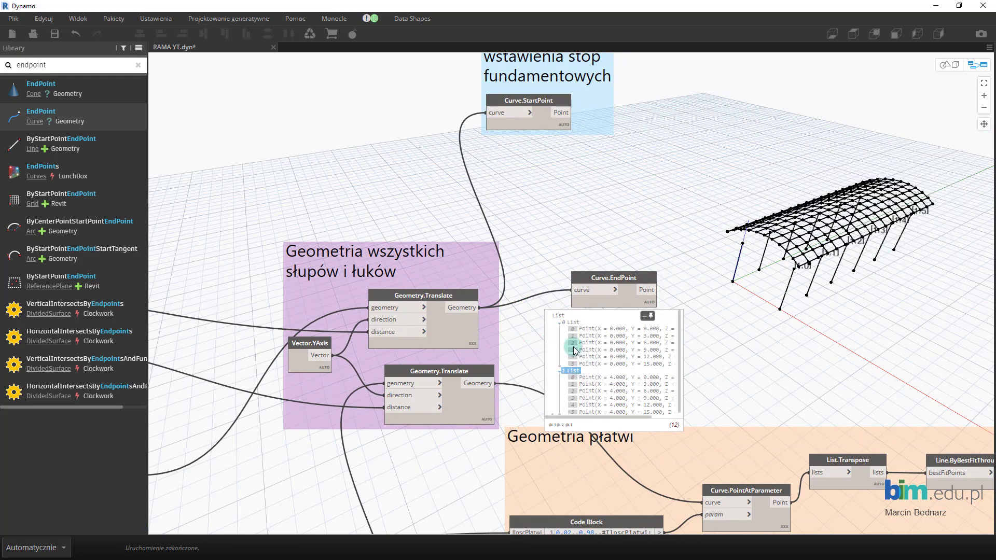
left_click(569, 371)
mouse_move(669, 270)
middle_mouse_down()
mouse_move(823, 229)
mouse_move(487, 221)
middle_mouse_up()
left_click_drag(413, 278, 421, 248)
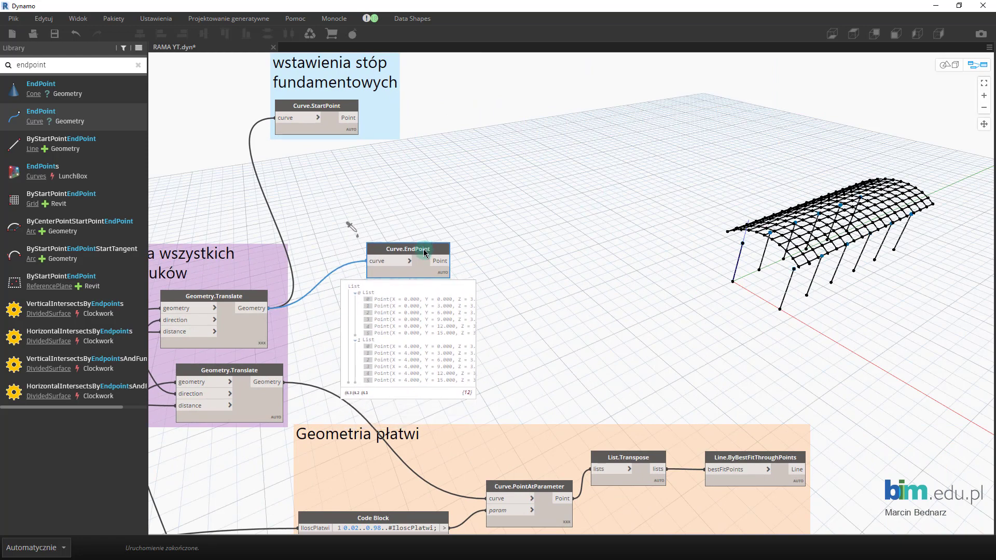
scroll(551, 262, "up", 1)
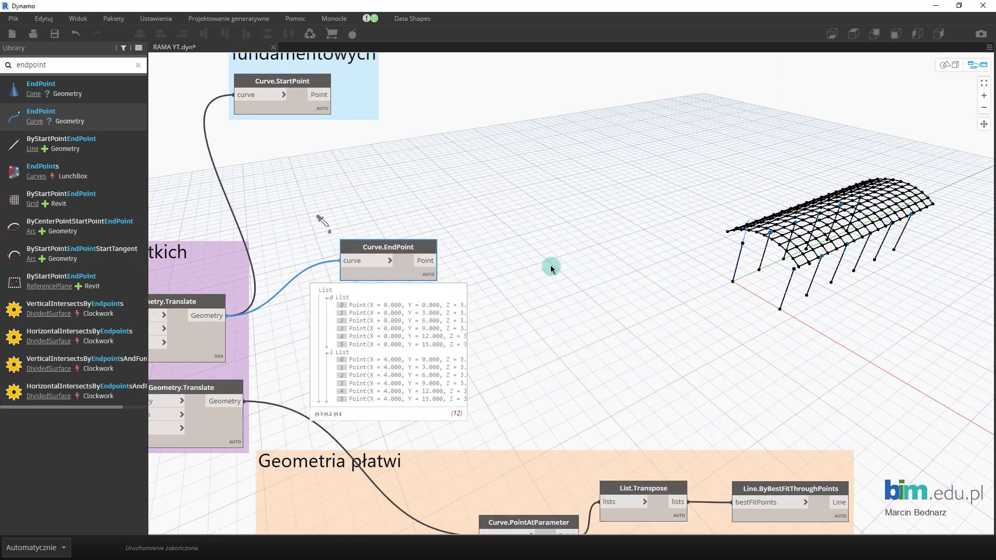
right_click(568, 210)
- Create a Code Block with x[0 and a comment line for the left-side column tops
double_click(544, 196)
mouse_move(388, 350)
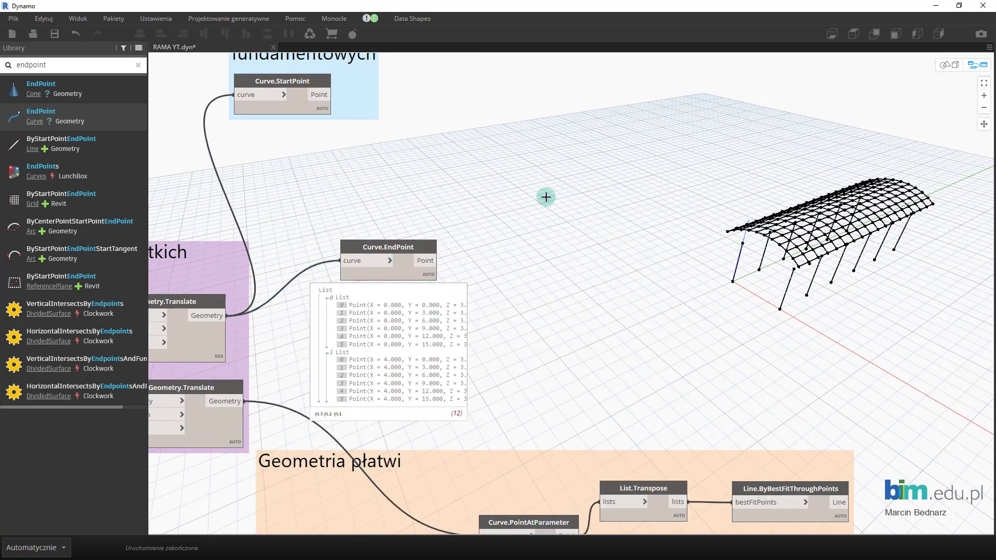
left_click(394, 358)
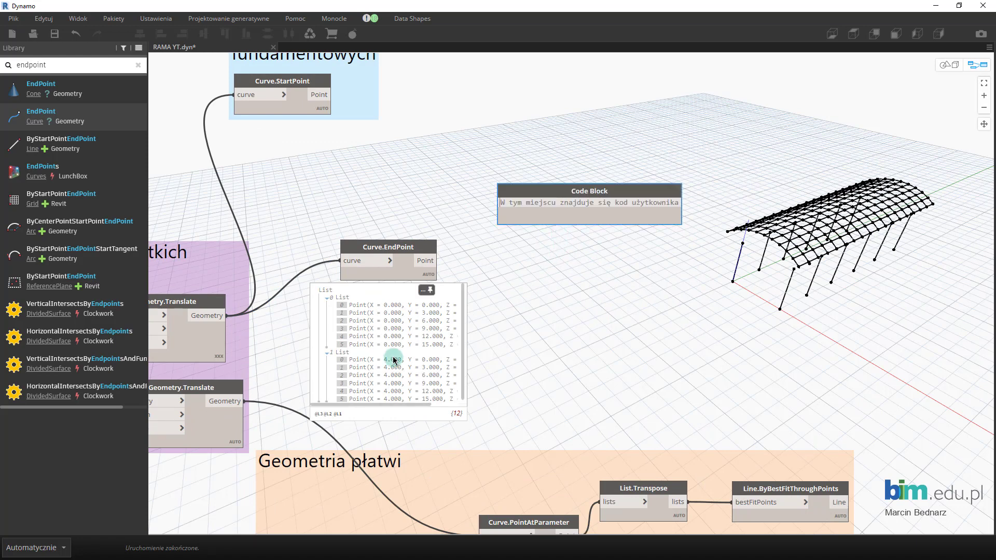
type("x[0")
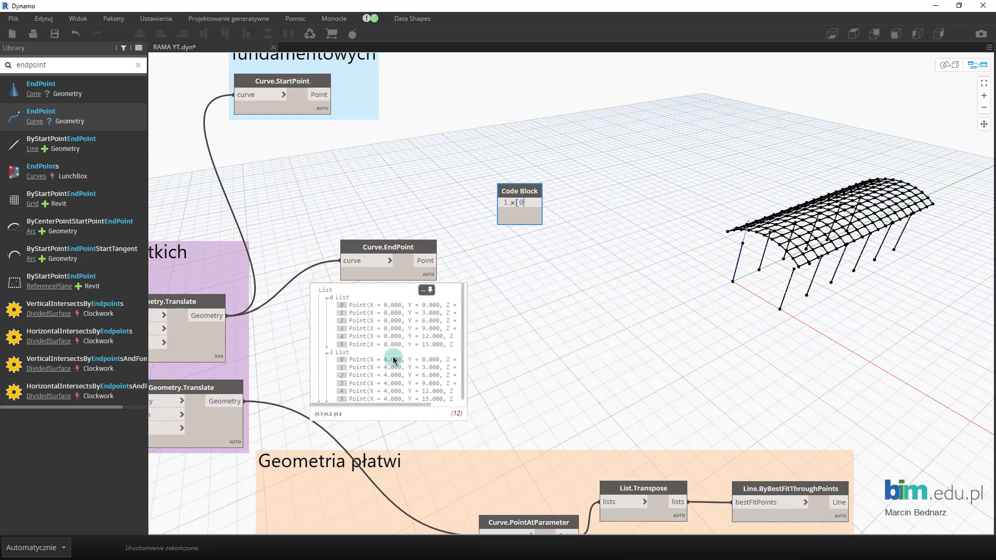
key("Return")
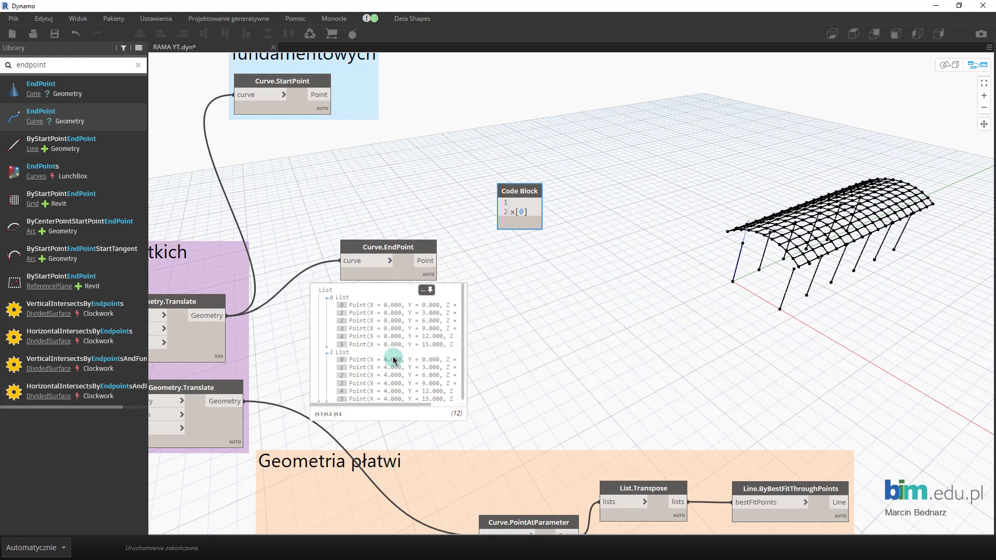
type("//Punkty ")
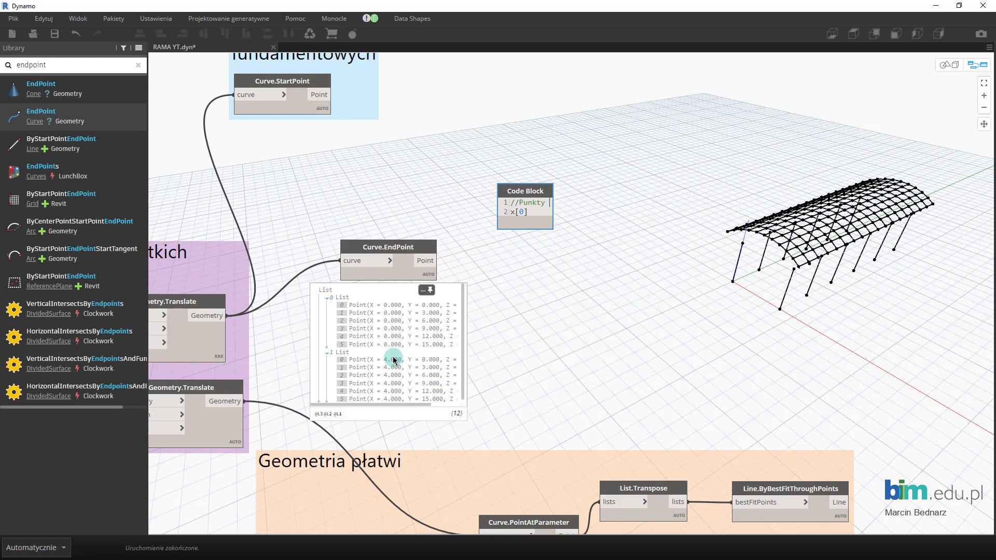
type("góry słupó")
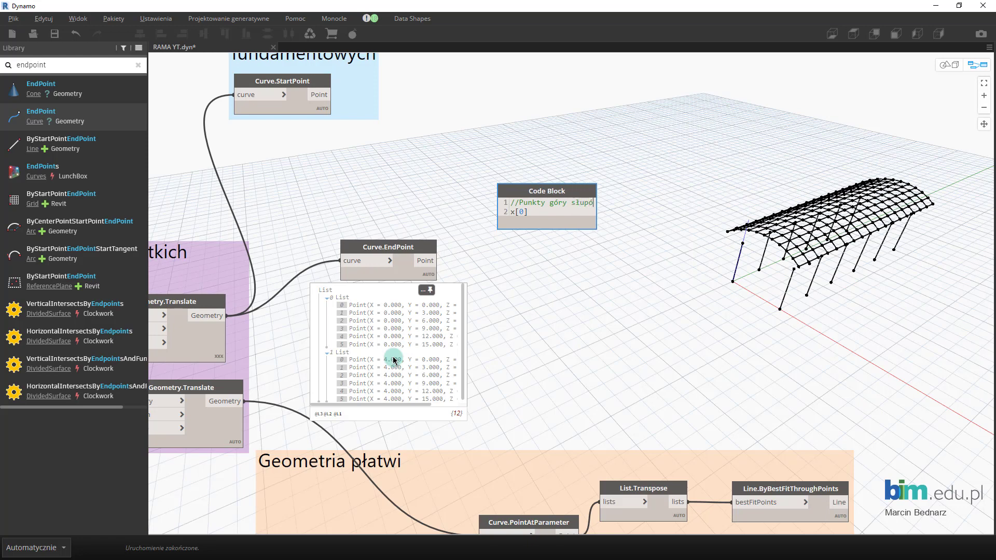
type("w po lewej stronie")
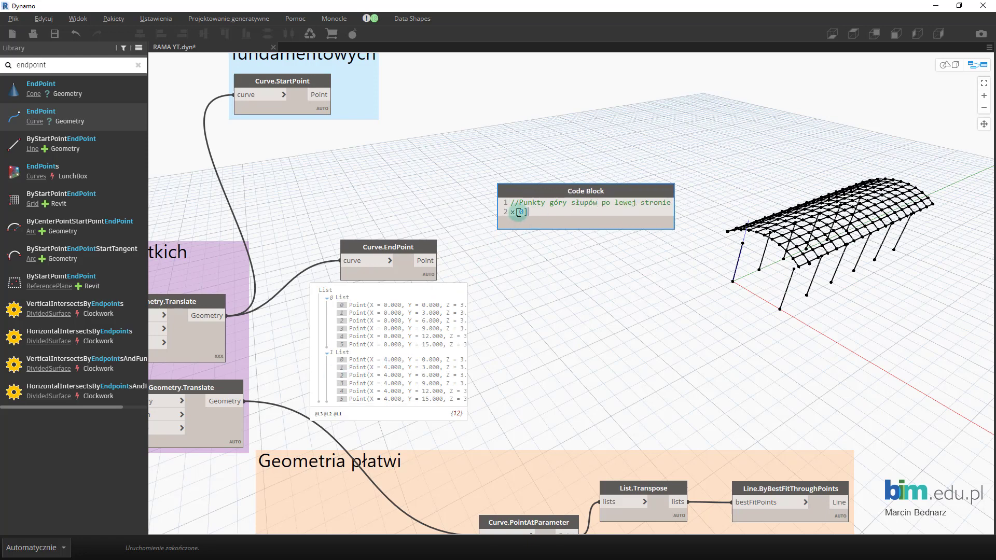
- Duplicate both Code Block lines and change the copied index to 1 for the right-side tops
left_click_drag(529, 213, 471, 203)
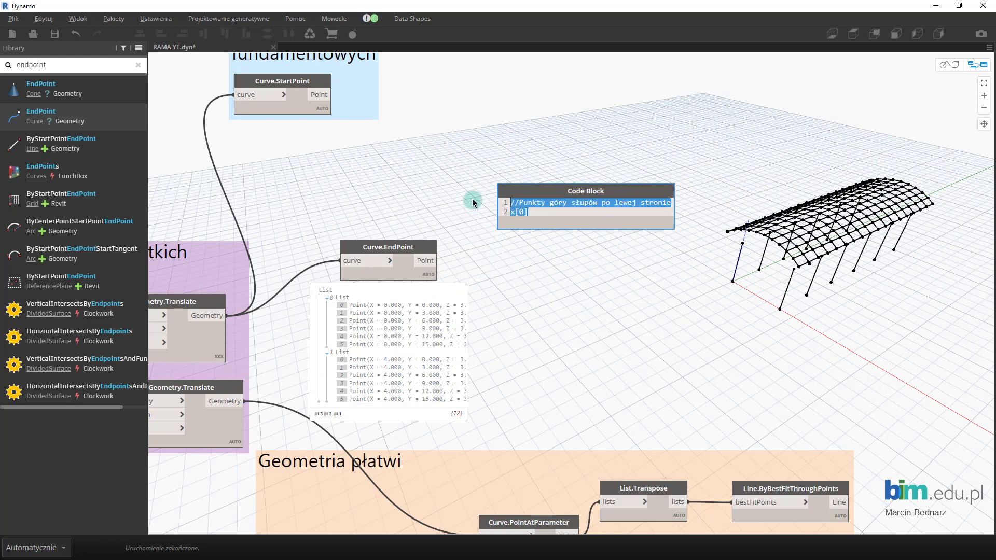
key("ctrl+c")
left_click(544, 215)
key("Return")
key("ctrl+v")
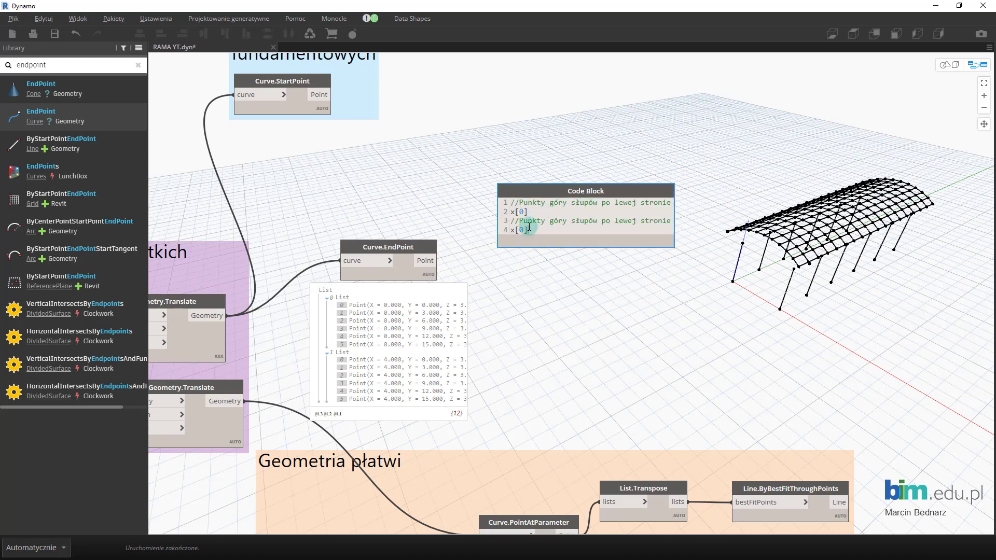
double_click(523, 230)
type("1")
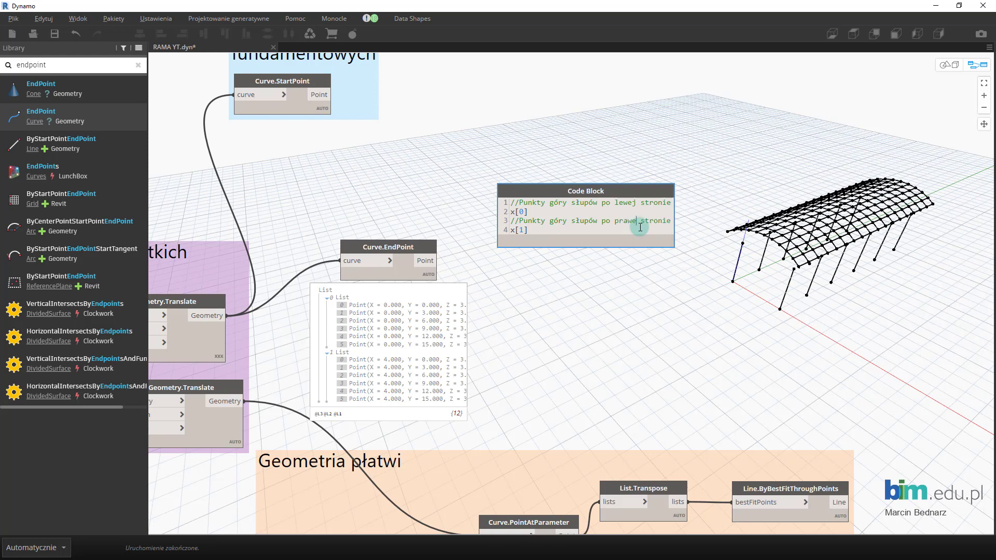
type("j")
- Add the missing semicolon after x[0] and commit the Code Block
left_click(617, 143)
double_click(602, 239)
left_click(545, 212)
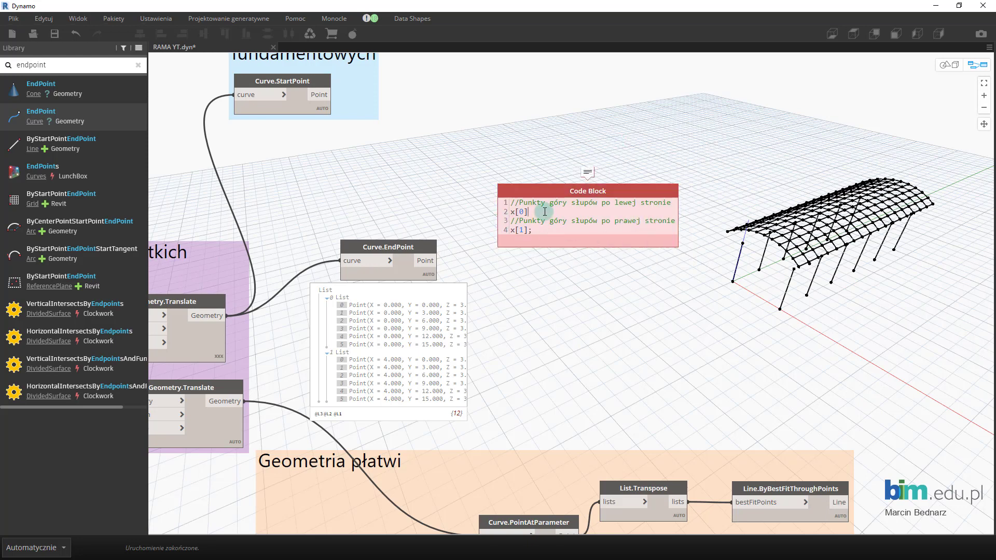
type(";")
left_click(442, 263)
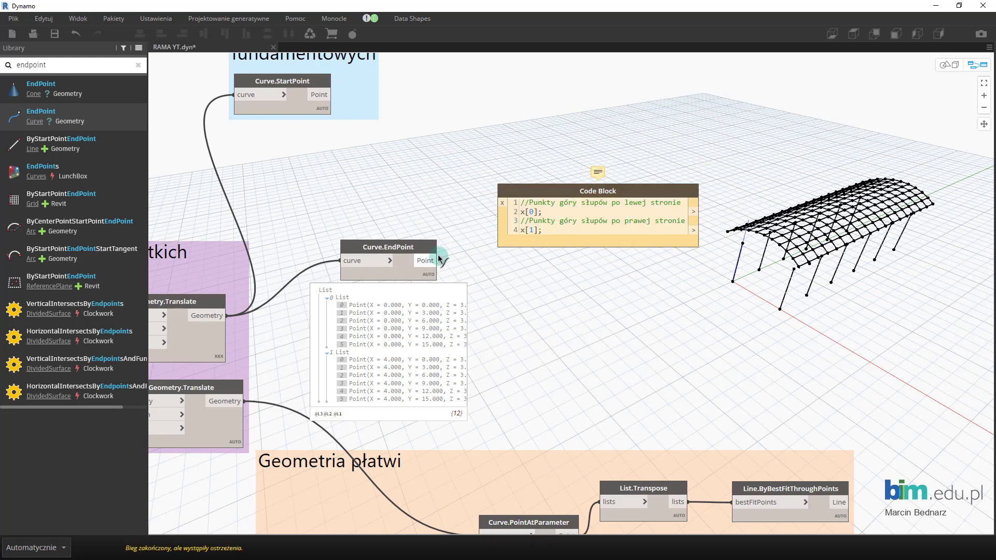
- Wire Curve.EndPoint's points into the Code Block's x input, check its six points, and align the nodes
left_click_drag(438, 258, 502, 203)
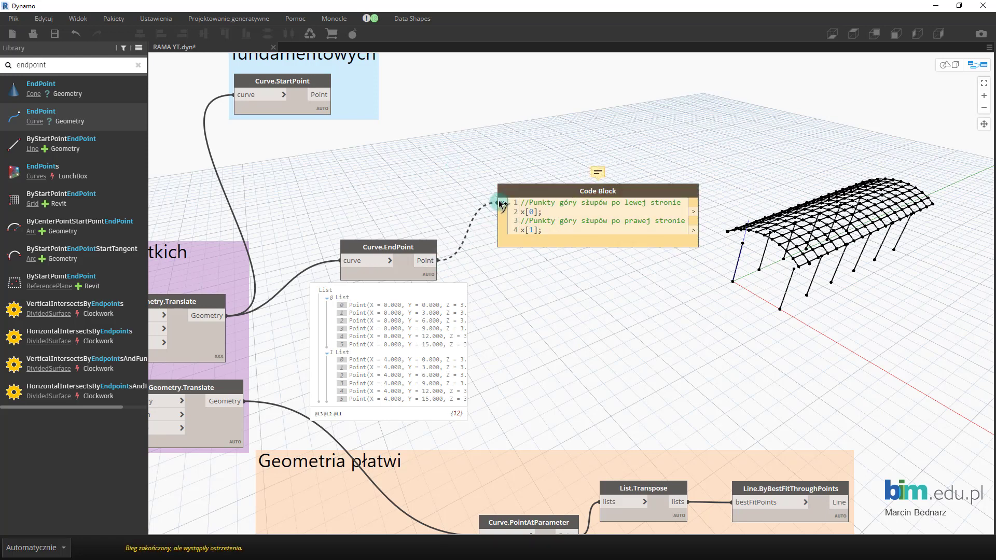
left_click(653, 244)
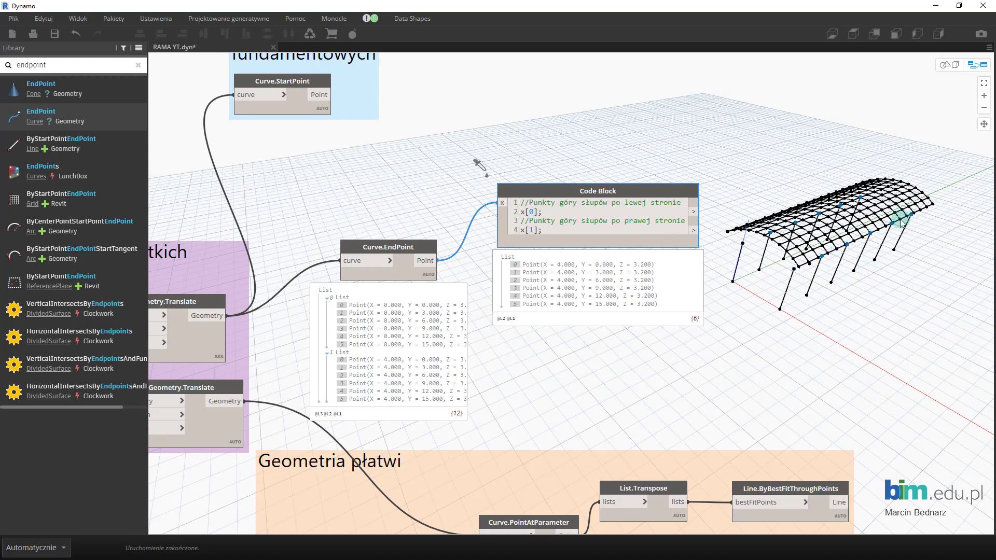
left_click_drag(402, 248, 402, 204)
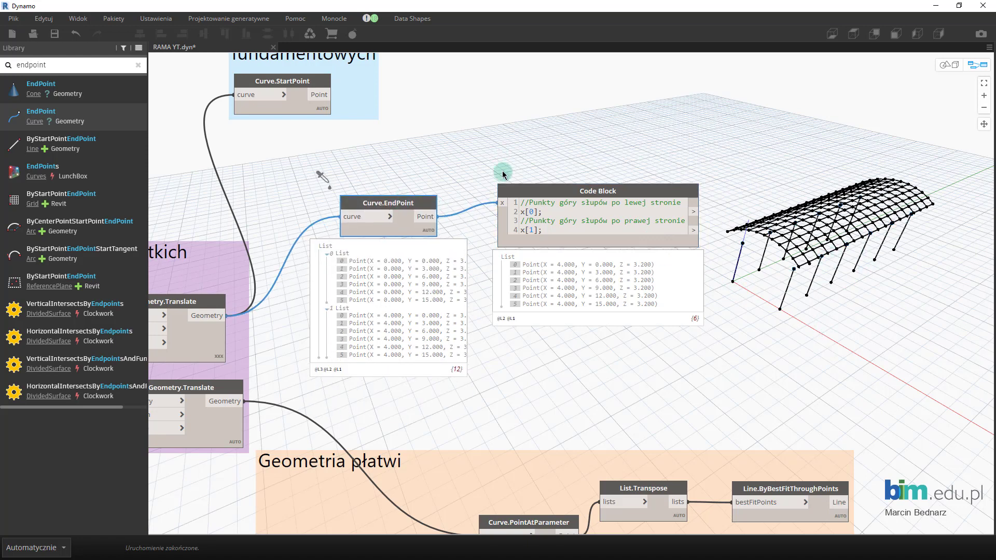
left_click_drag(595, 191, 588, 194)
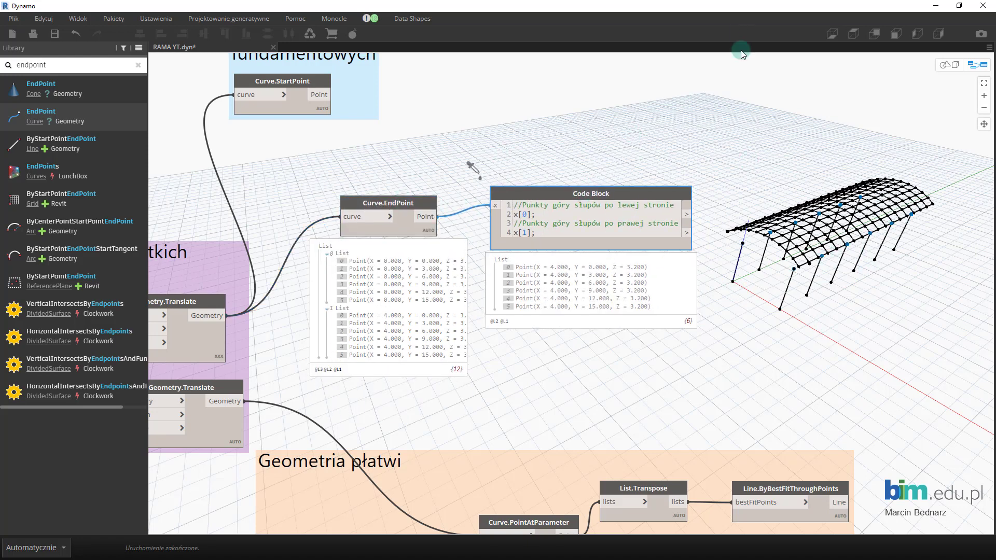
key("ctrl+b")
mouse_move(815, 271)
right_mouse_down()
mouse_move(844, 276)
mouse_move(802, 288)
mouse_move(879, 190)
mouse_move(822, 217)
mouse_move(745, 329)
right_mouse_up()
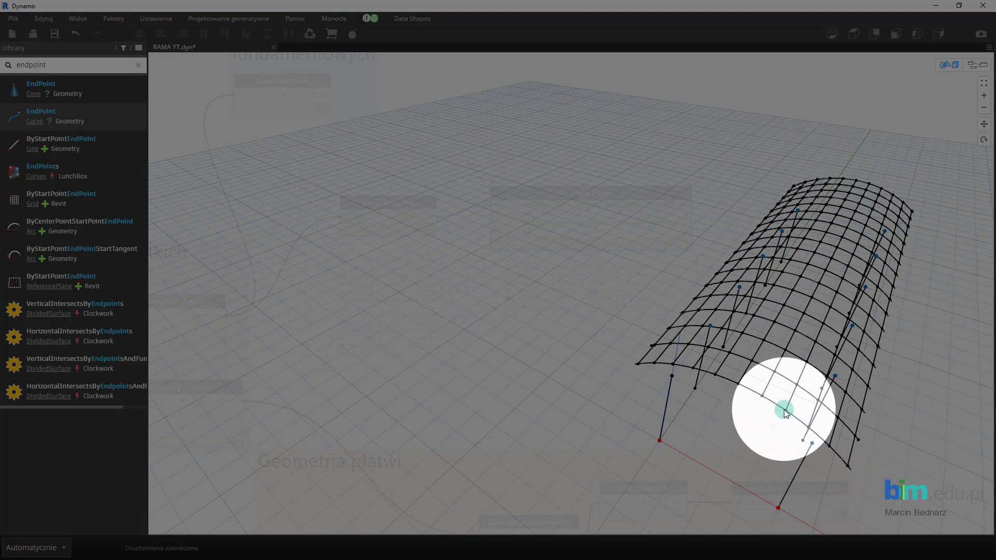
key("ctrl+b")
key("ctrl+b")
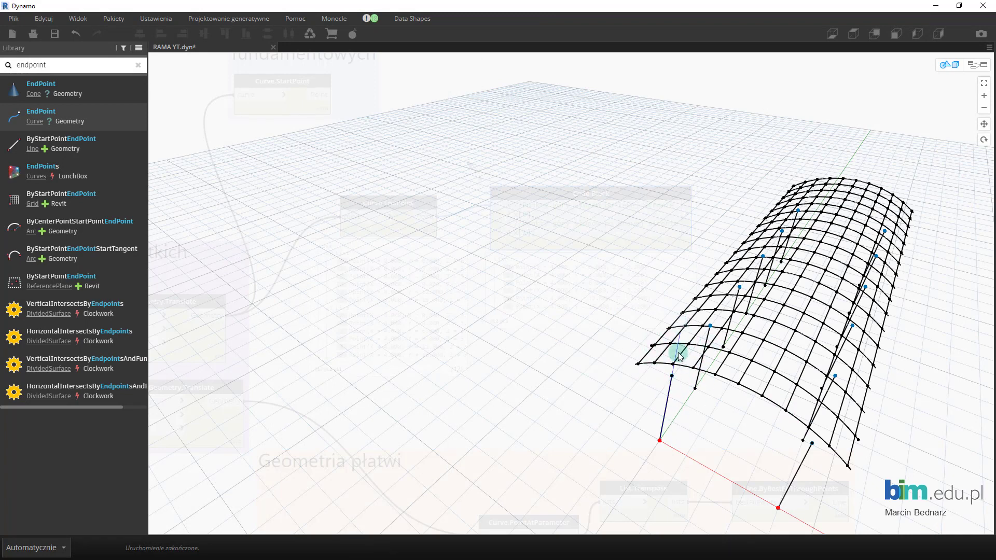
key("ctrl+b")
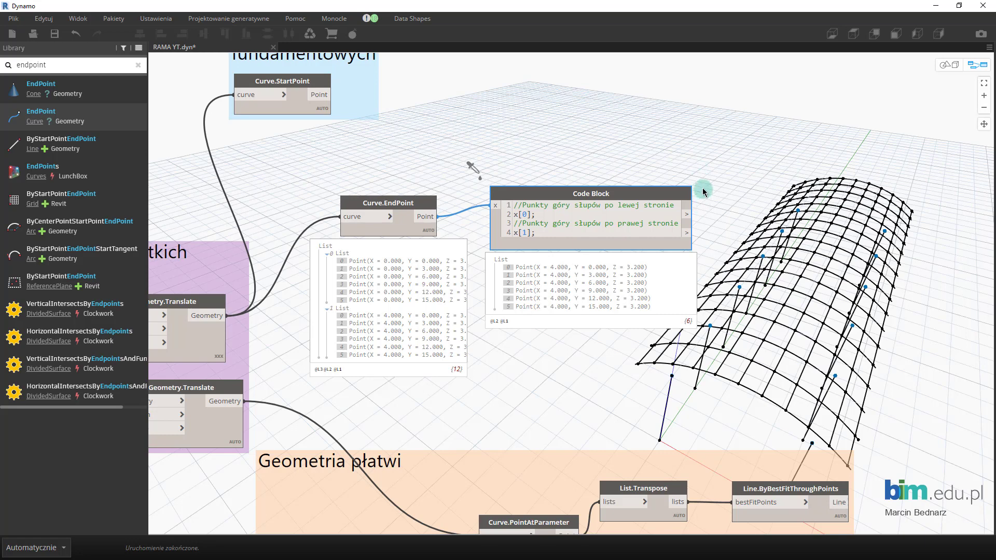
- Shift the roof preview aside and place a List.GetItemAtIndex node right of the column-top Code Block
left_click(916, 206)
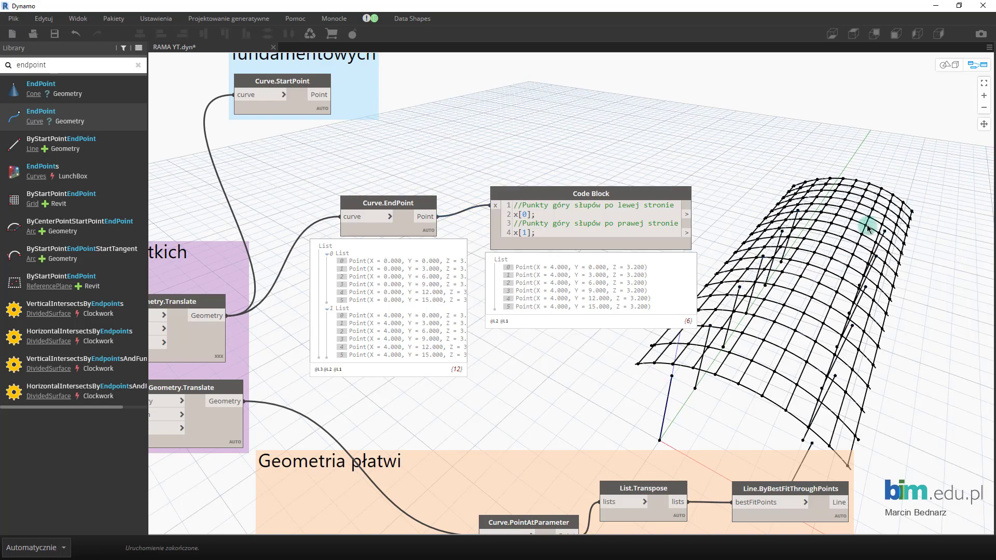
key("ctrl+b")
scroll(767, 290, "down", 3)
mouse_move(767, 289)
right_mouse_down()
mouse_move(871, 220)
mouse_move(712, 244)
right_mouse_up()
key("ctrl+b")
type("ge")
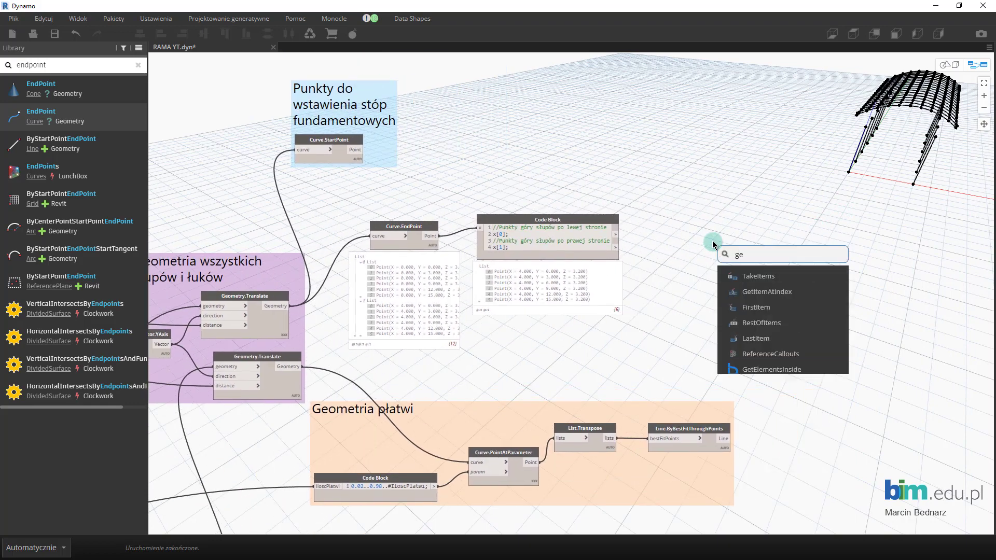
type("titem")
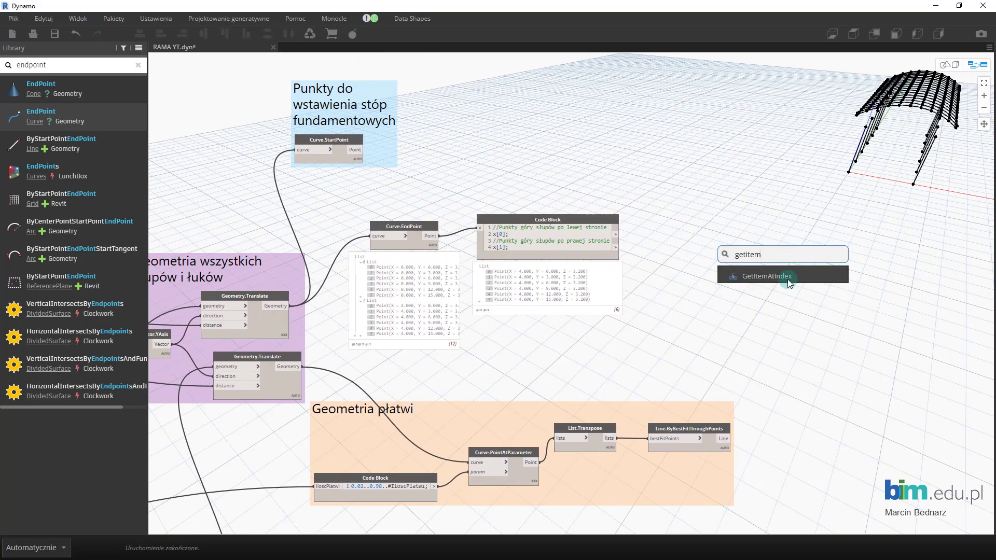
left_click(788, 281)
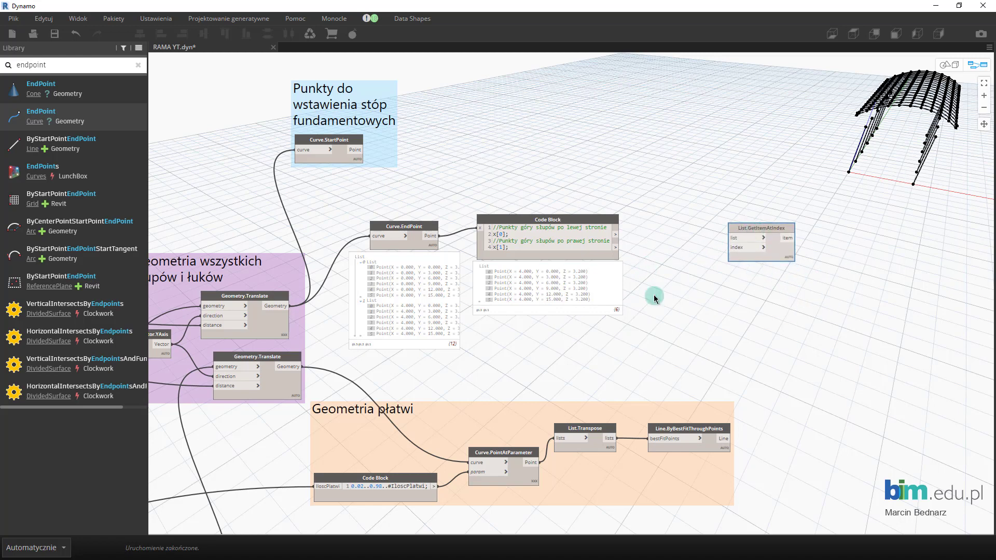
middle_click_drag(570, 344, 580, 348)
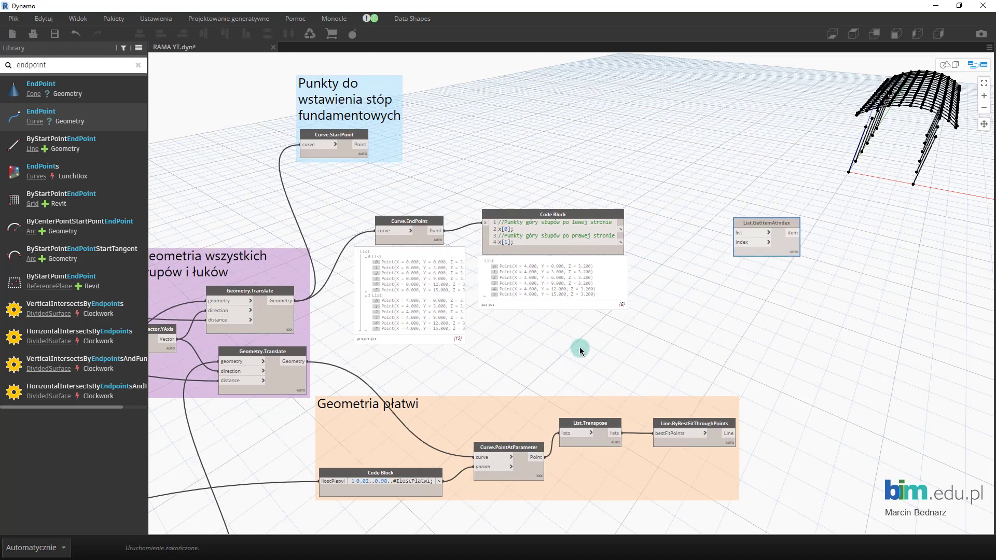
left_click(528, 458)
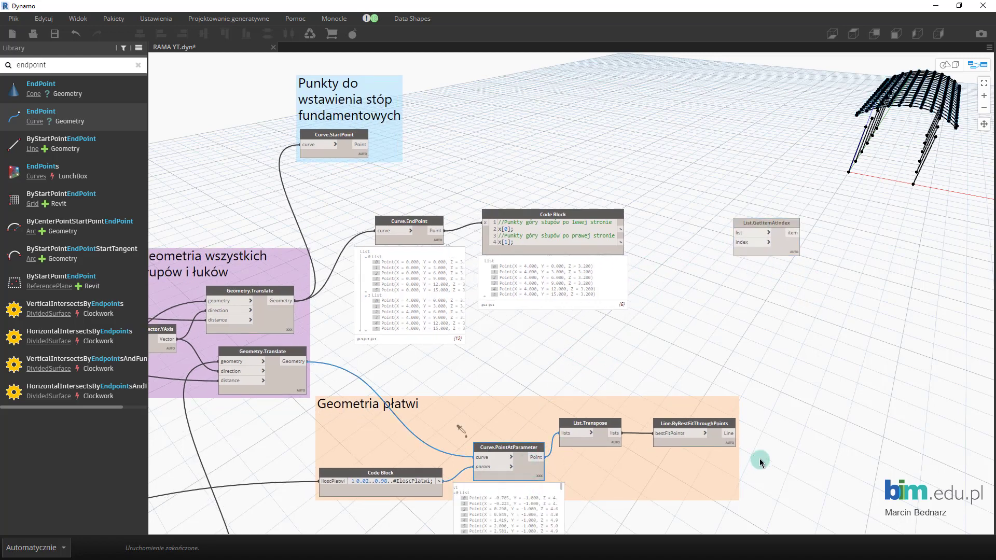
- Connect Curve.PointAtParameter's points to the list input of List.GetItemAtIndex
middle_click_drag(775, 444, 834, 341)
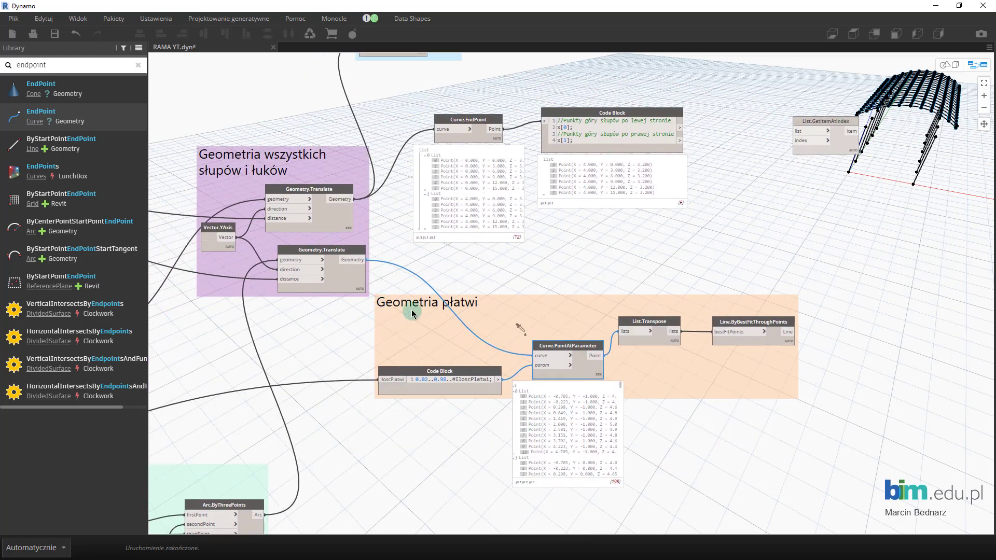
left_click(593, 356)
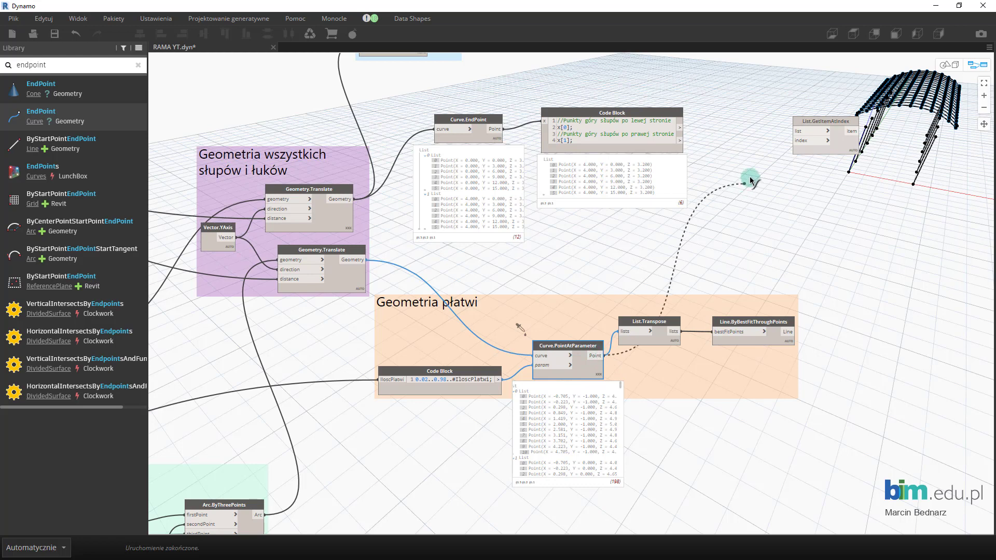
left_click(796, 131)
left_click(801, 124)
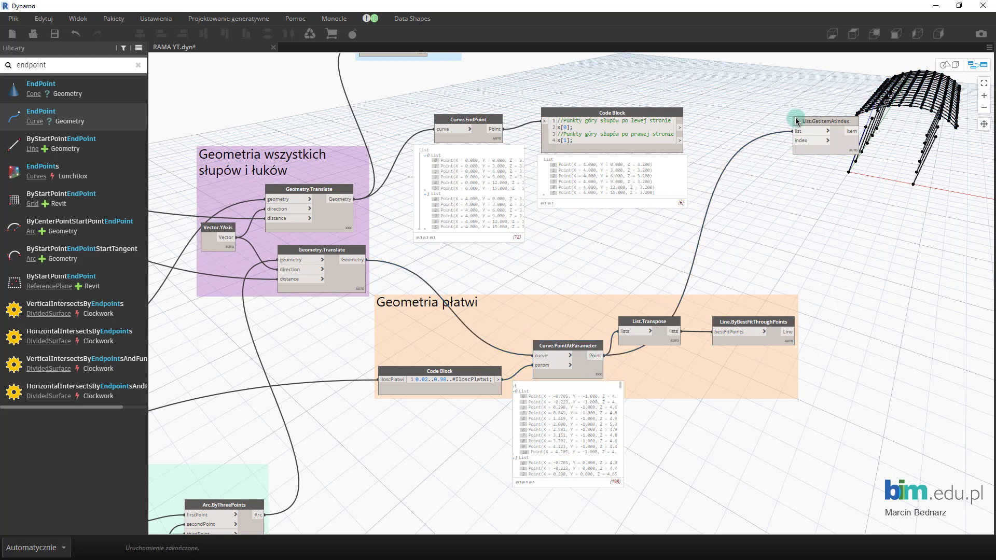
left_click(809, 129)
- Zoom around to check the 198 grouped purlin points, then frame the Code Block and GetItemAtIndex
scroll(509, 498, "up", 2)
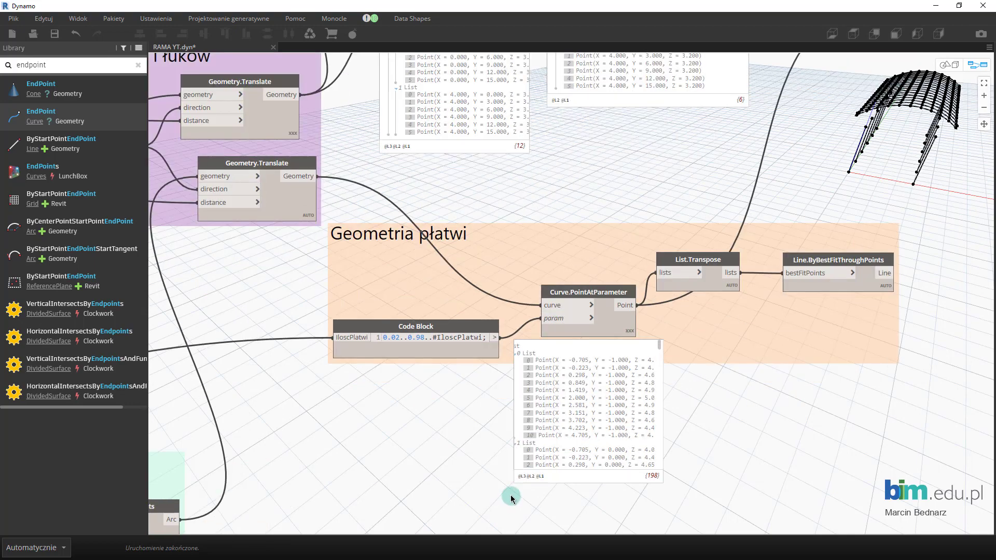
scroll(510, 494, "up", 1)
right_click(512, 494)
left_click(481, 476)
scroll(483, 469, "up", 3)
scroll(484, 459, "up", 1)
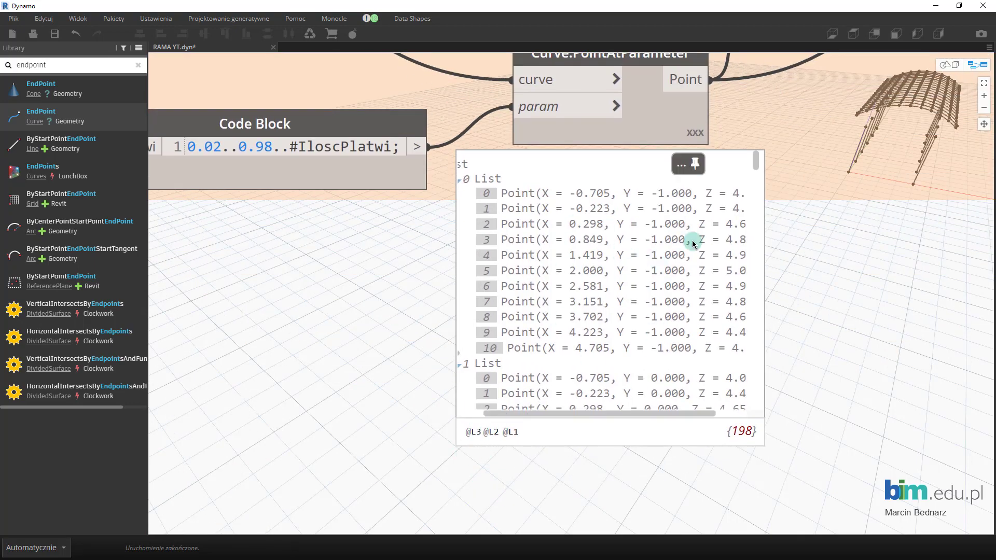
scroll(723, 236, "down", 4)
scroll(637, 229, "down", 5)
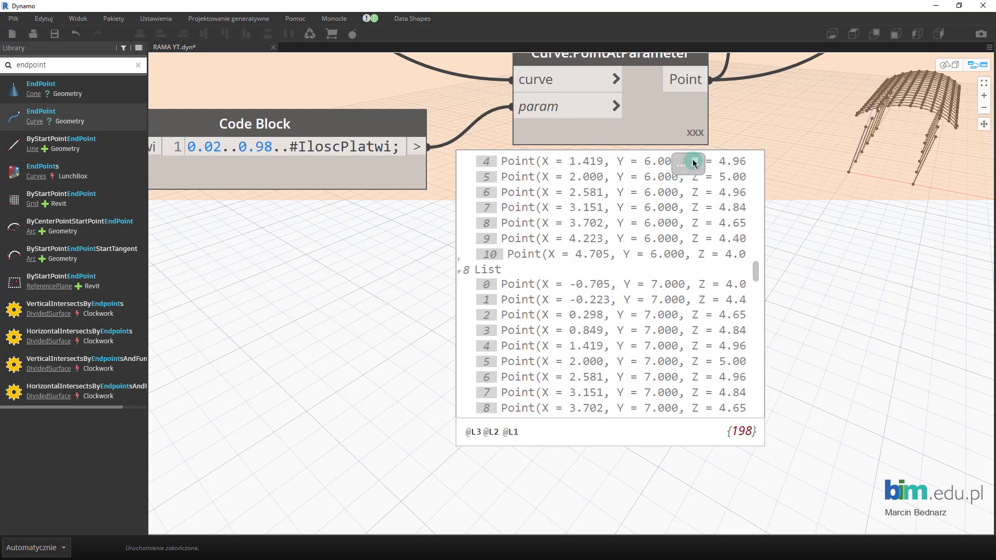
scroll(823, 225, "down", 4)
scroll(805, 167, "up", 3)
mouse_move(804, 167)
middle_mouse_down()
mouse_move(664, 296)
mouse_move(662, 222)
middle_mouse_up()
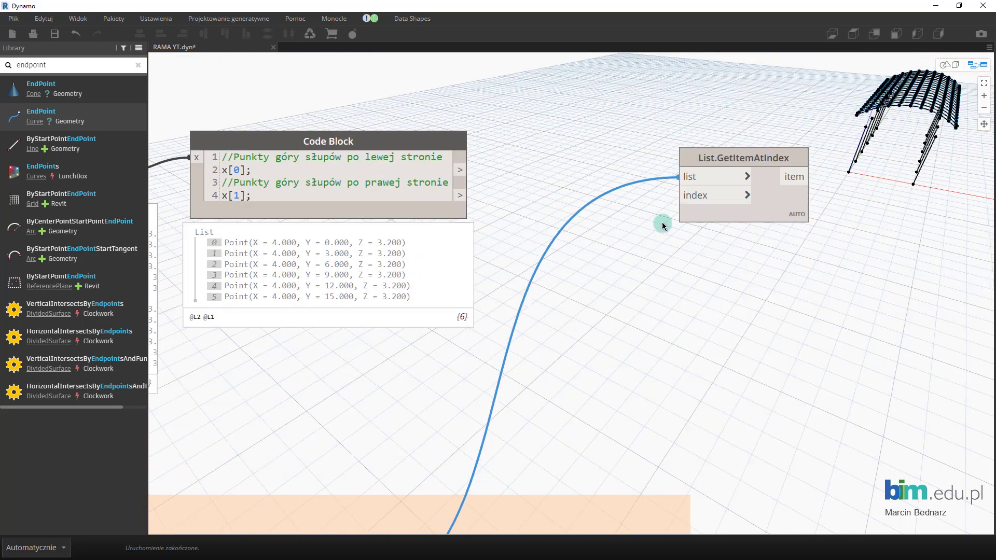
- Set List.GetItemAtIndex's list input to list level L2 and shift the node right
left_click(752, 175)
left_click(771, 180)
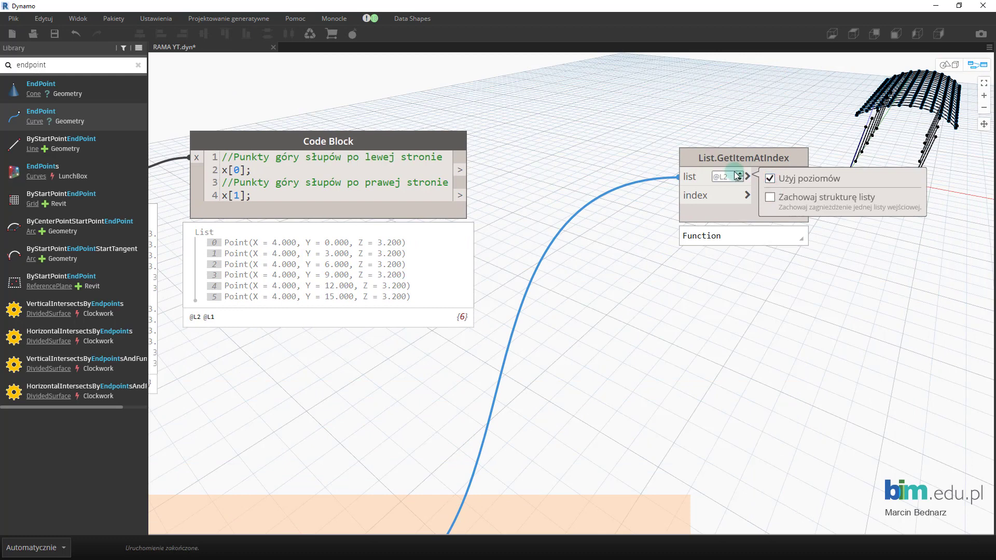
left_click(643, 256)
left_click_drag(773, 153, 855, 150)
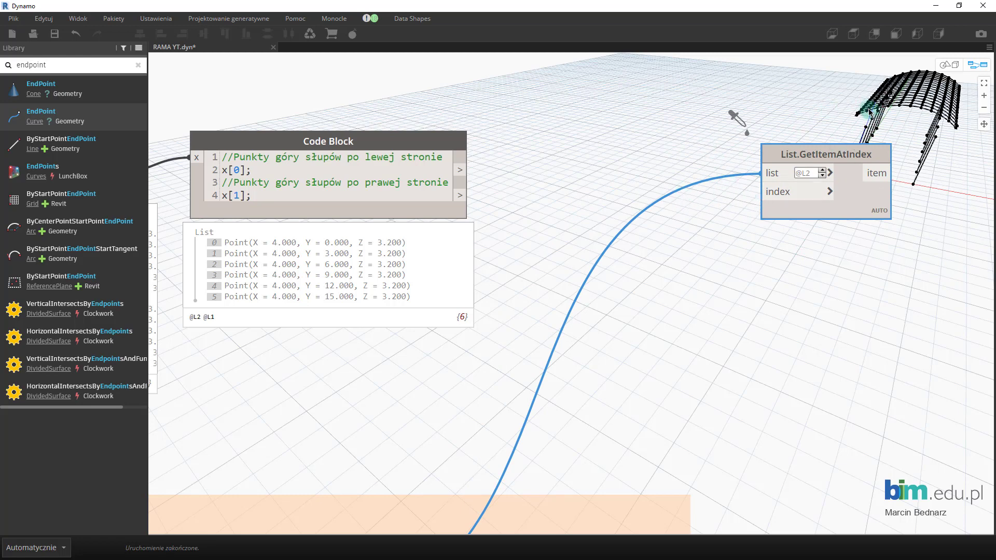
- Create a Code Block with indices 1; and 3; and wire it to GetItemAtIndex's index
double_click(660, 222)
type("1;")
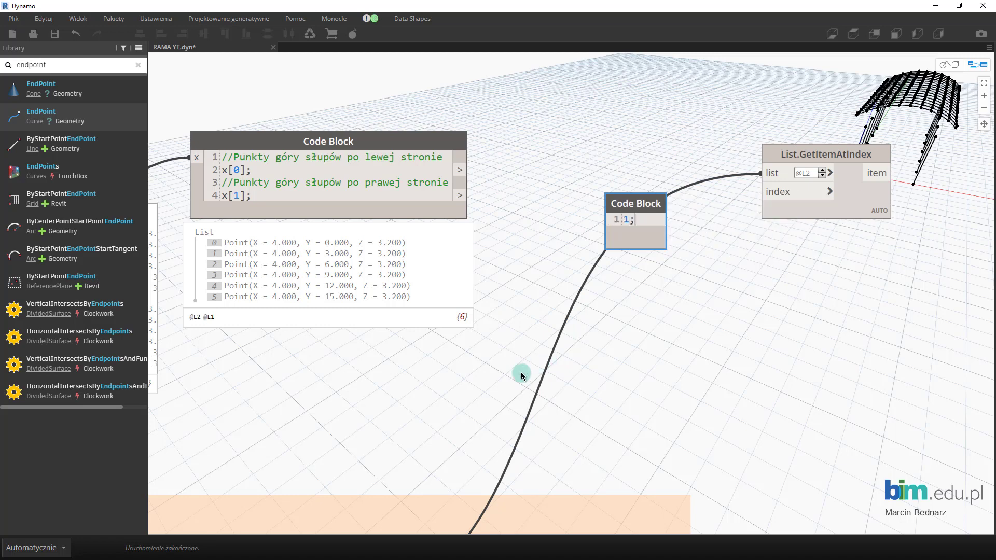
key("Return")
type("3;")
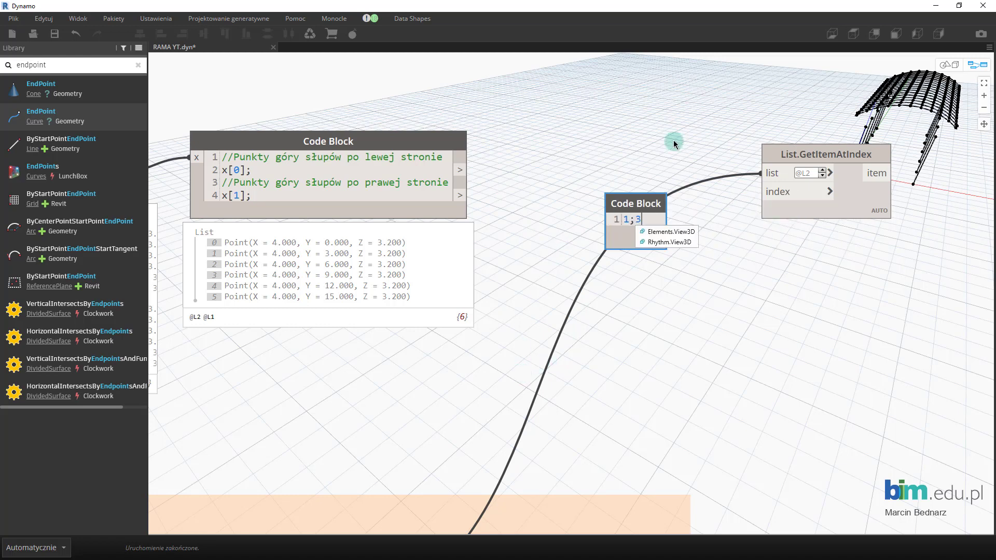
left_click(672, 148)
left_click(761, 191)
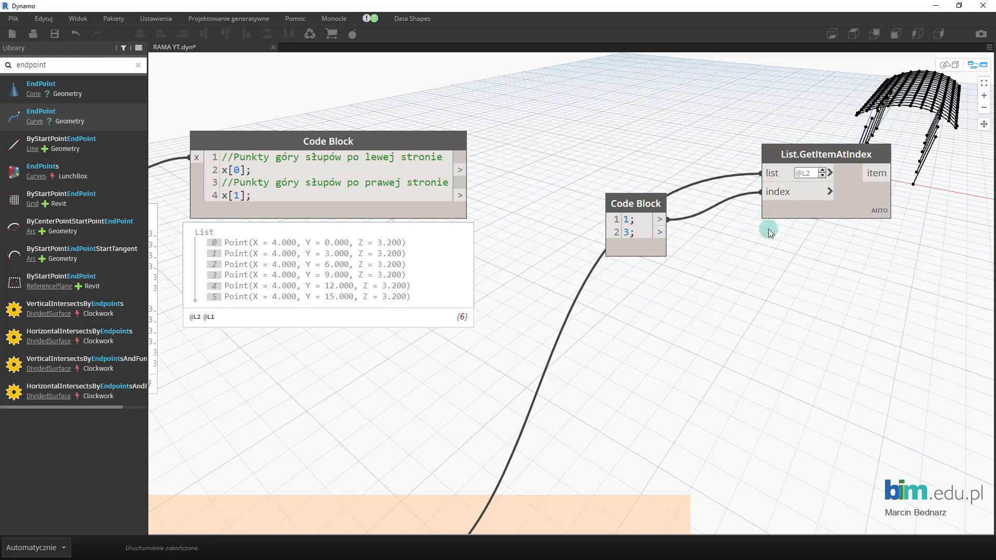
- Check the 18 returned points and move GetItemAtIndex and the index Code Block up-right
left_click_drag(646, 207, 631, 193)
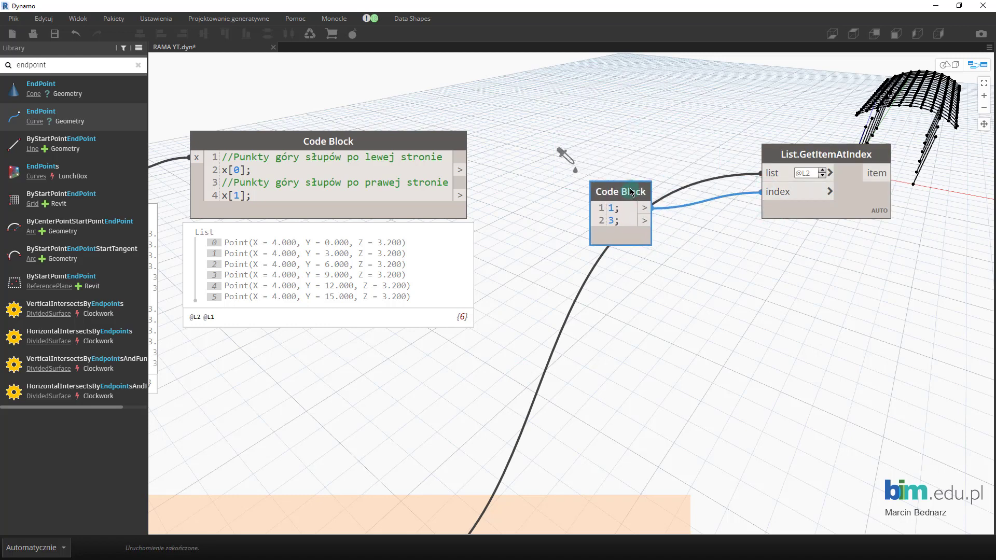
left_click(838, 206)
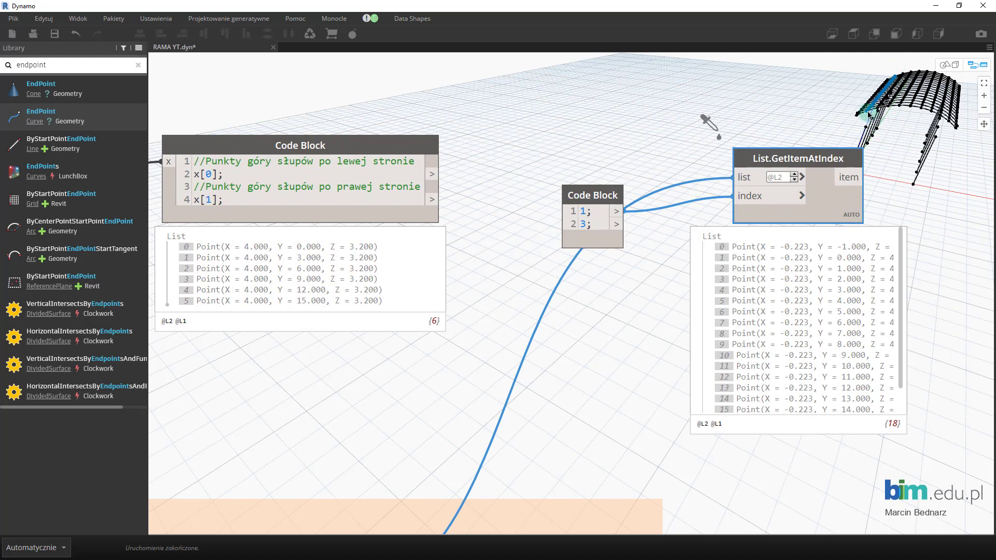
left_click_drag(812, 154, 864, 96)
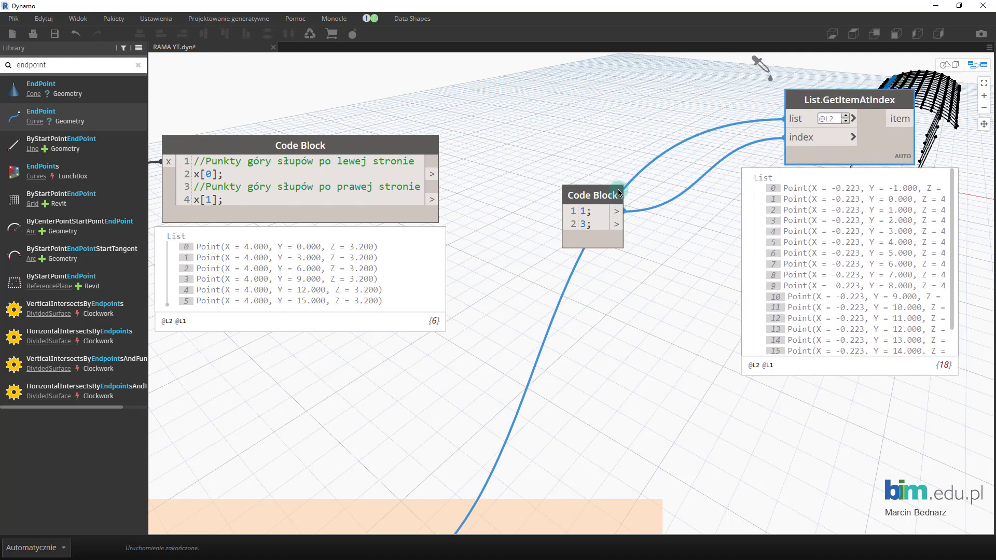
left_click_drag(616, 196, 632, 119)
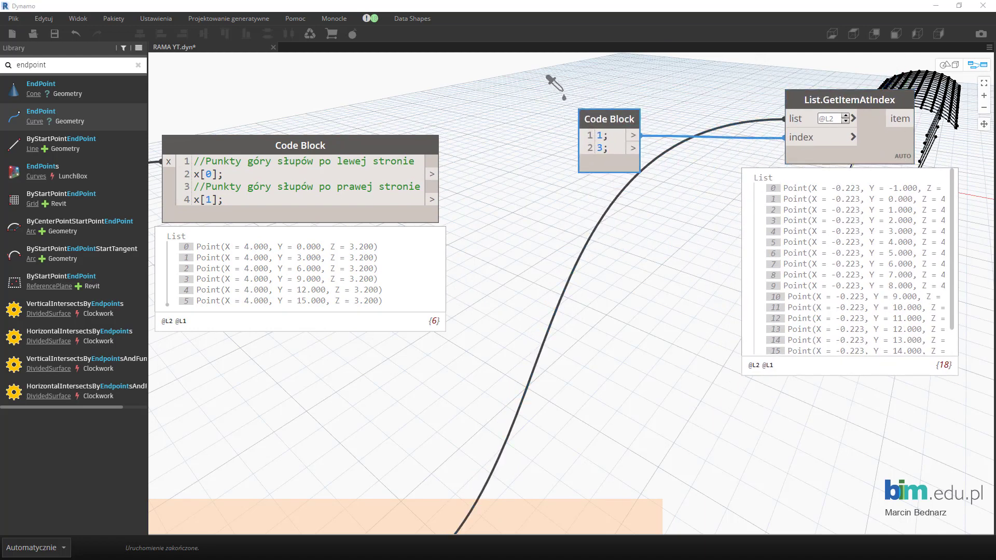
- Duplicate List.GetItemAtIndex below the original and feed it the Code Block's index 3
scroll(670, 85, "down", 3)
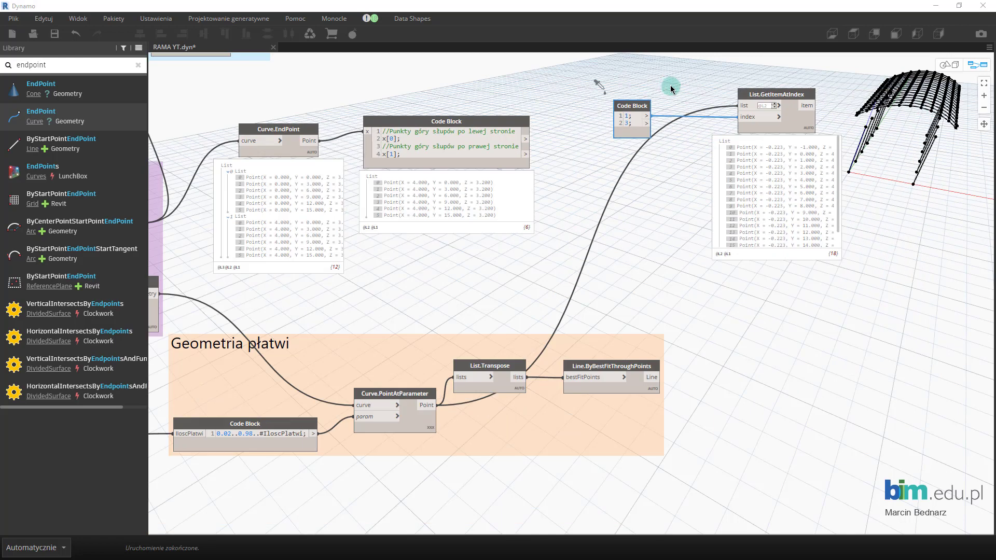
key("ctrl+c")
key("ctrl+v")
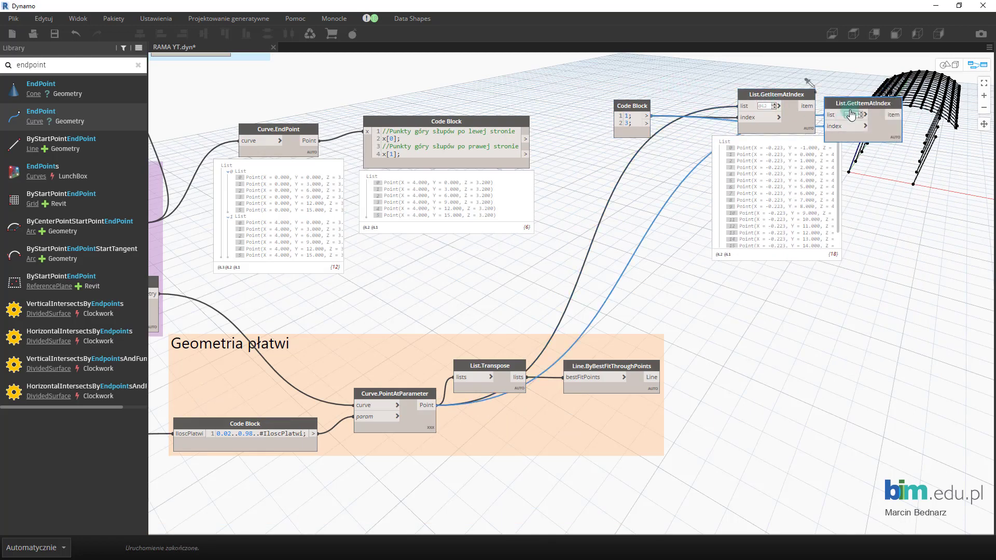
left_click_drag(851, 99, 772, 156)
left_click_drag(648, 125, 747, 170)
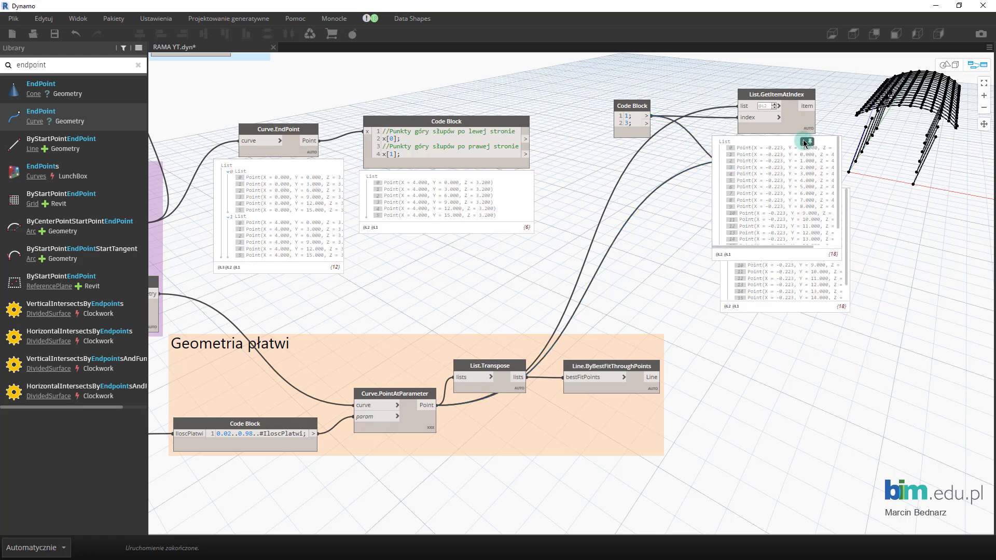
- Verify both GetItemAtIndex nodes' wiring and the lower node's 18-point result at X = 0.849
left_click(807, 129)
left_click(806, 194)
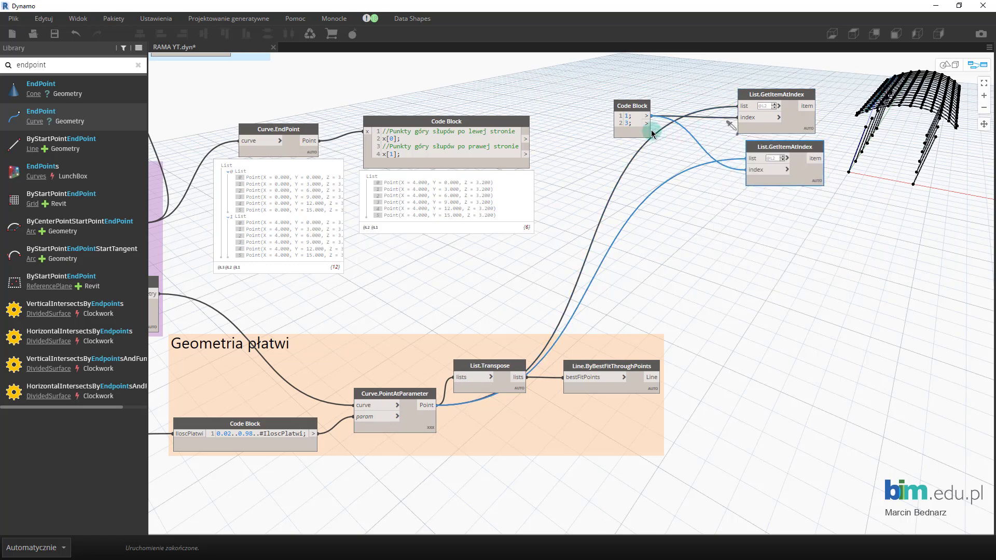
left_click(807, 176)
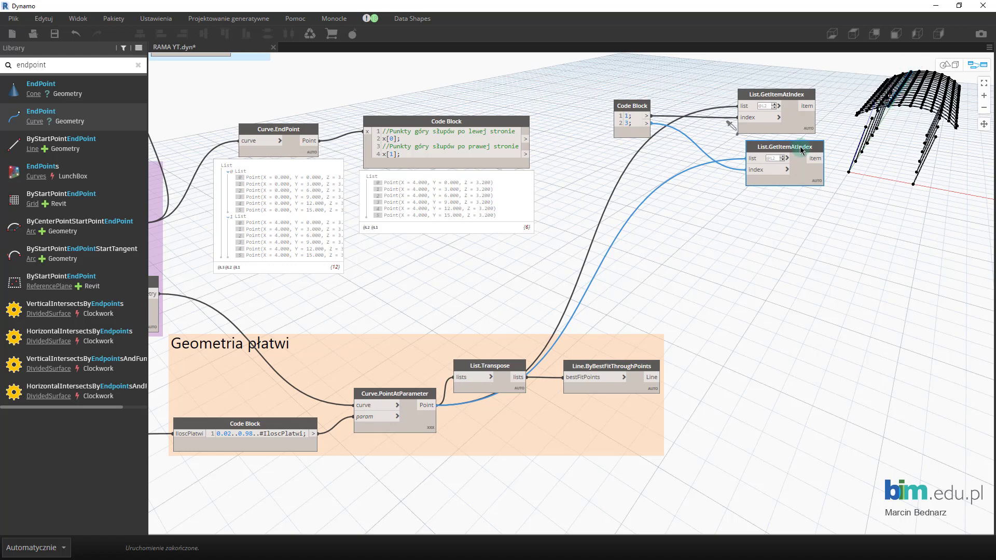
left_click(797, 129)
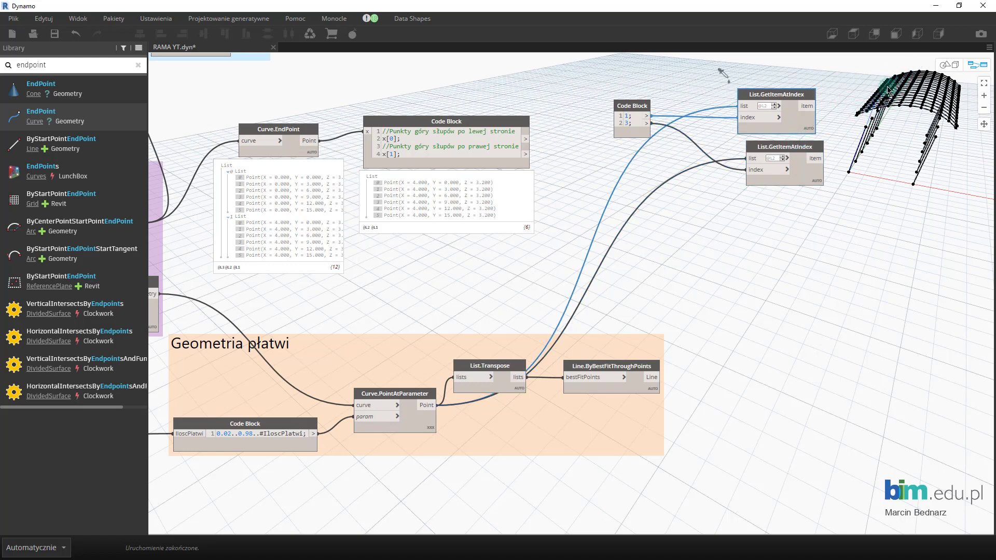
left_click(866, 220)
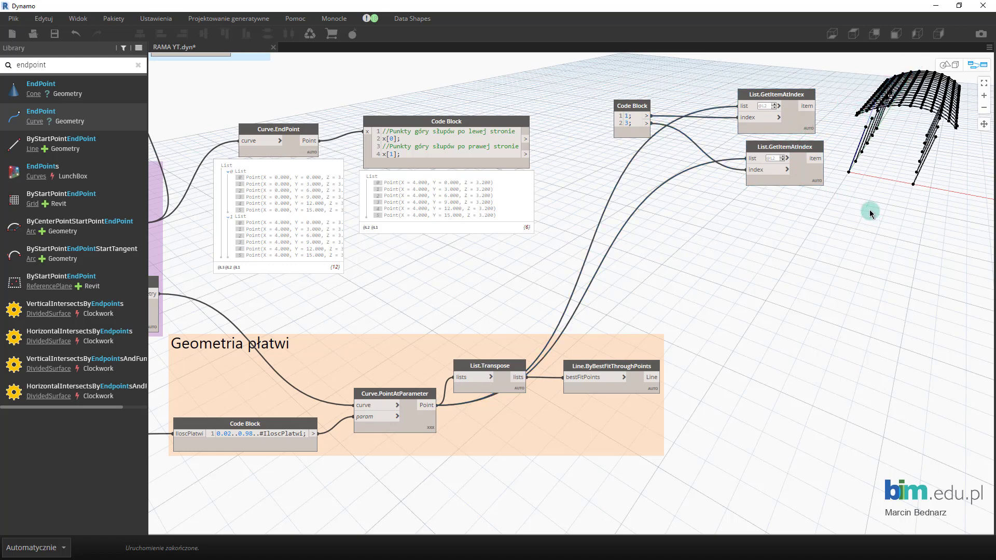
middle_click_drag(879, 180, 743, 185)
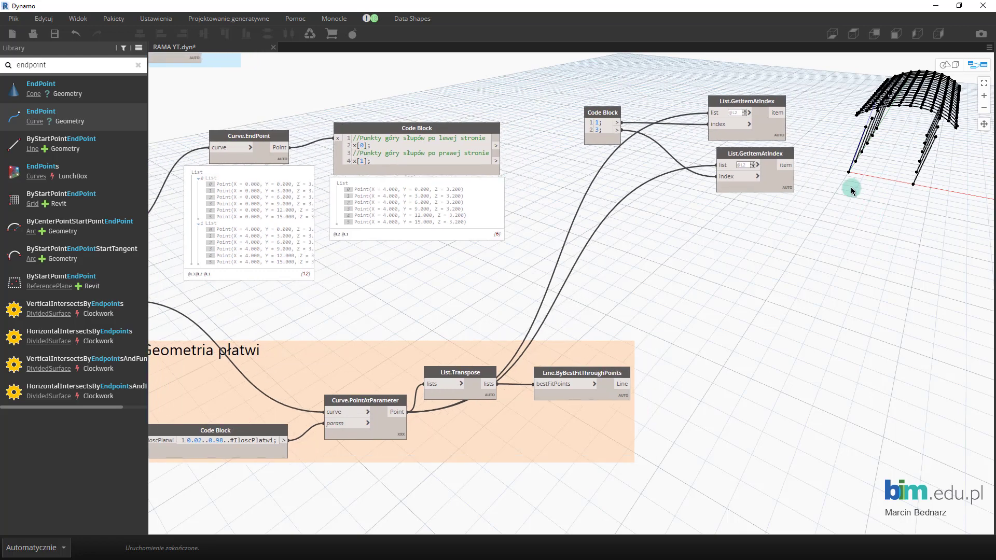
left_click(745, 206)
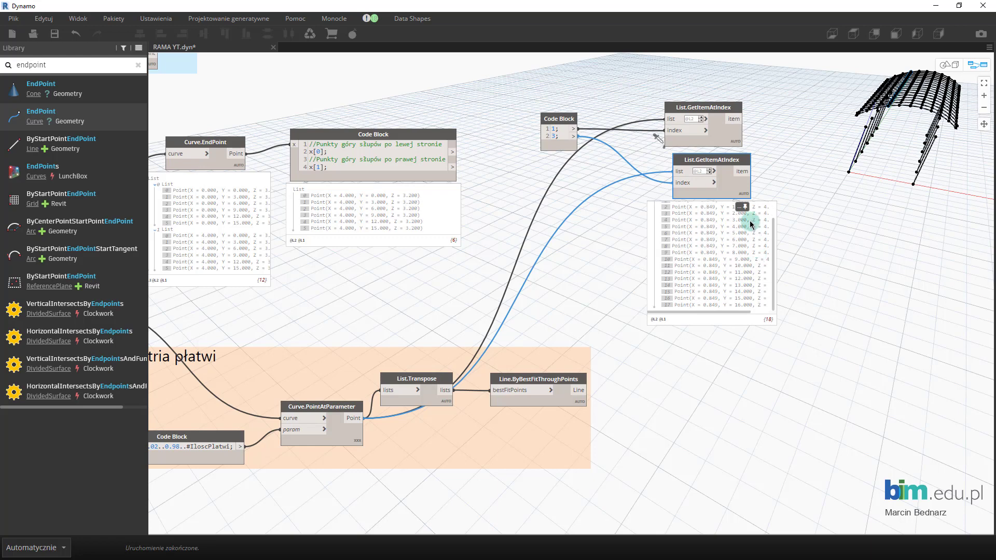
scroll(814, 229, "up", 3)
scroll(811, 230, "down", 1)
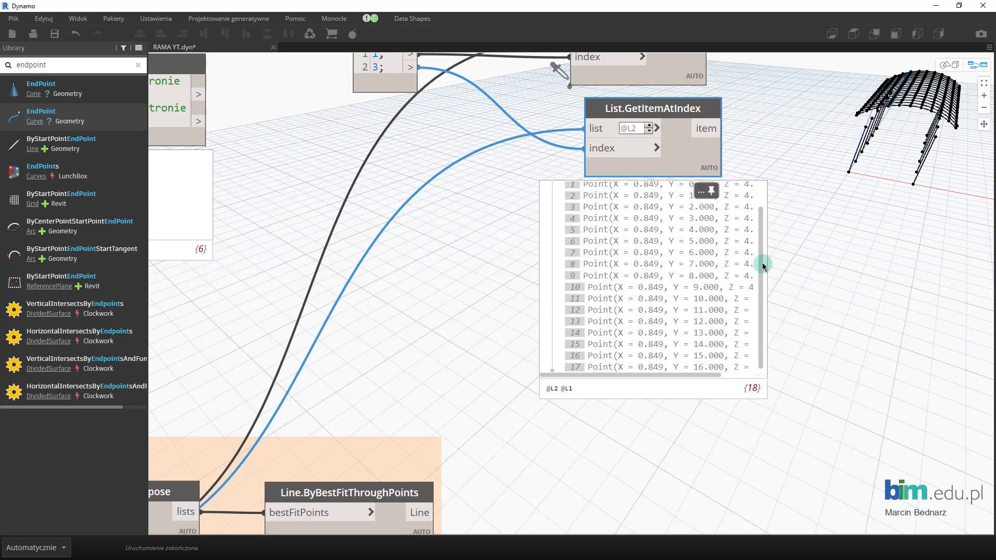
middle_click_drag(741, 229, 715, 265)
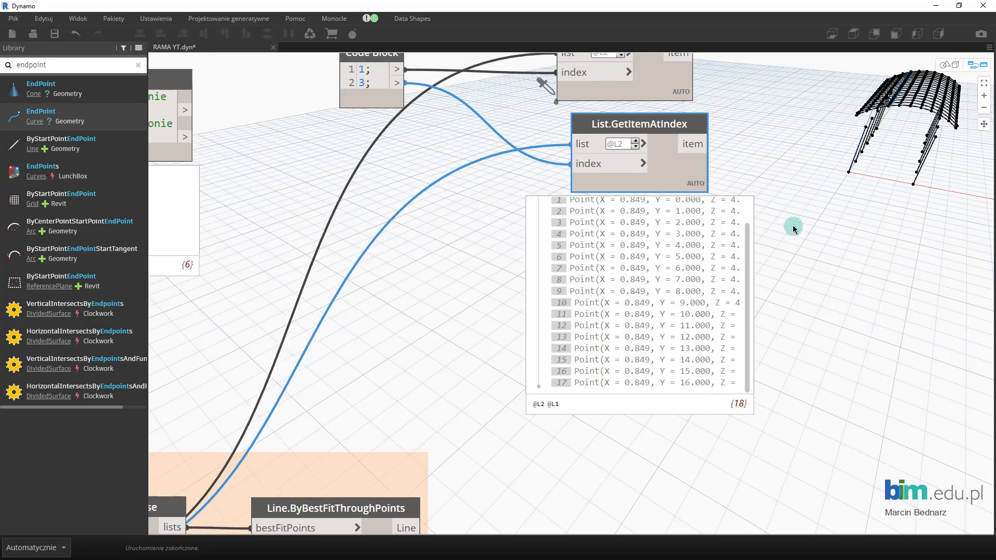
middle_click_drag(771, 150, 768, 166)
- Add a List.Chop taking the top GetItemAtIndex row, with a Code Block value 3 as lengths
right_click(767, 166)
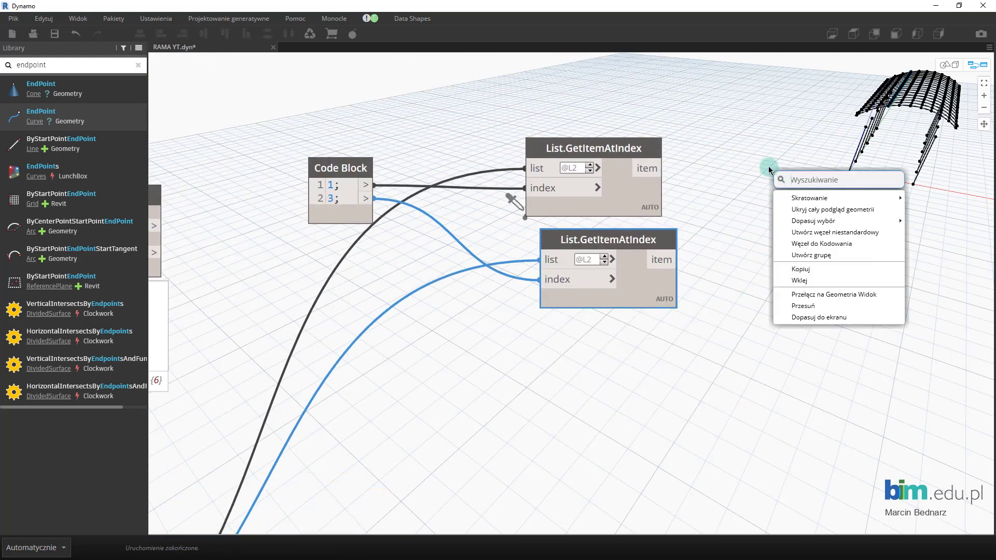
type("lis")
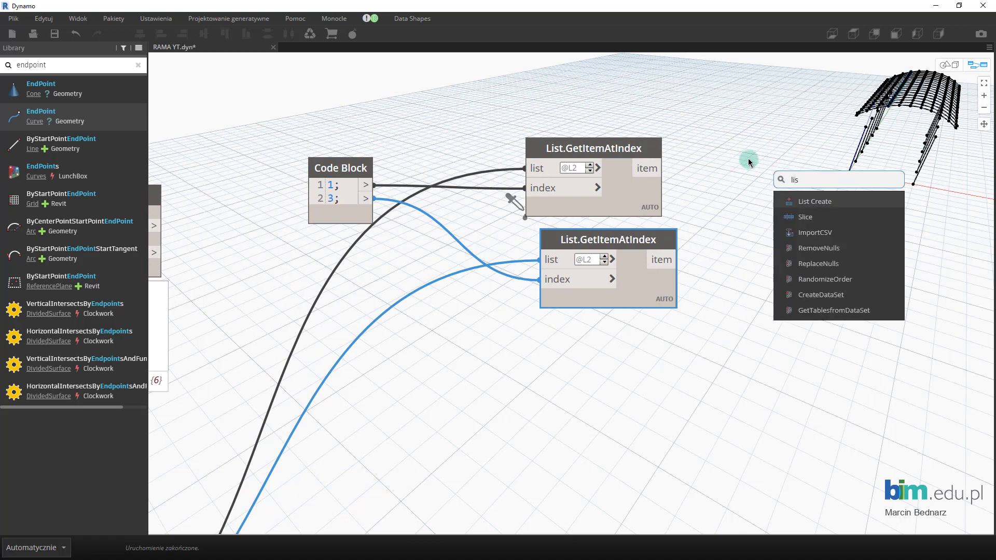
type("t.chop")
left_click(814, 206)
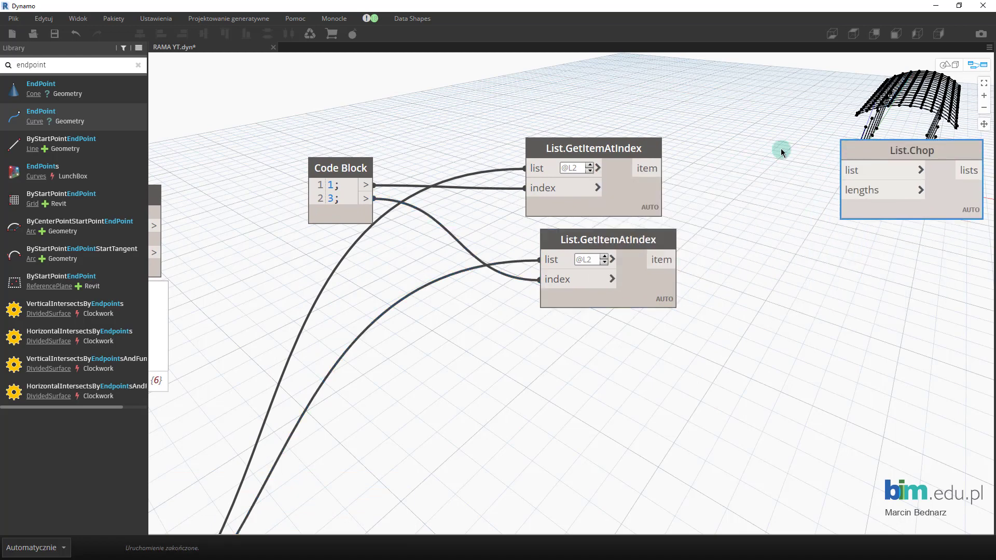
left_click_drag(658, 167, 845, 170)
double_click(666, 190)
type("3")
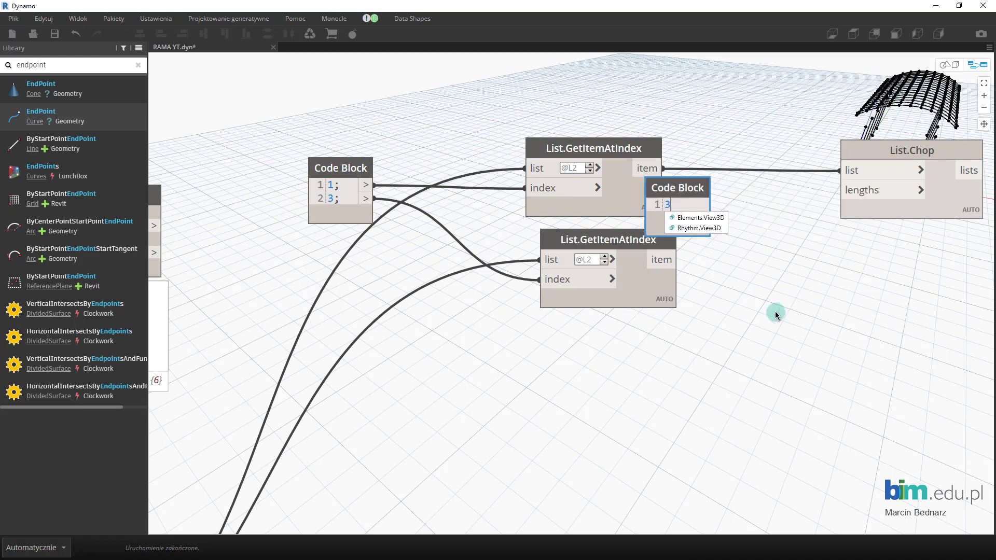
left_click(713, 211)
left_click(871, 190)
left_click_drag(688, 192, 734, 223)
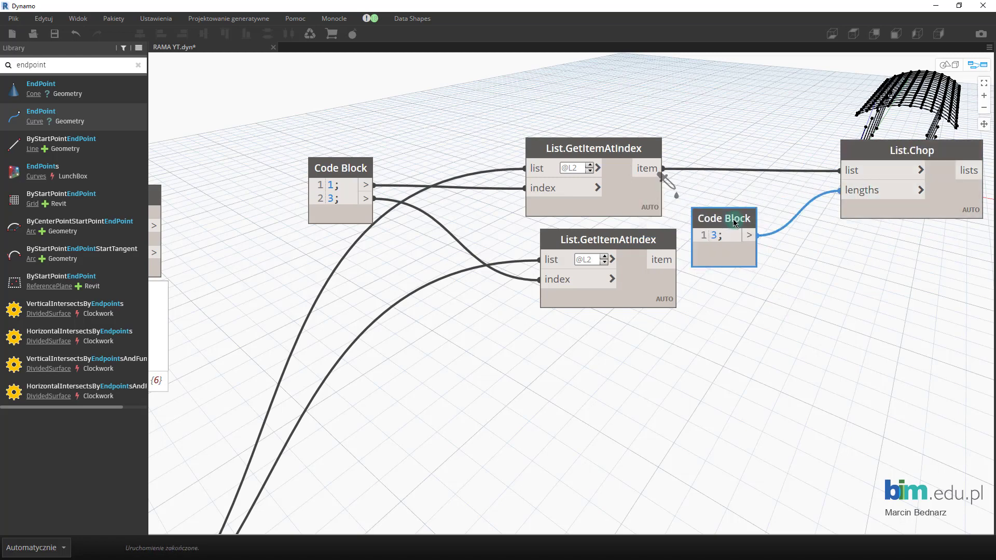
- Duplicate List.Chop for the lower GetItemAtIndex row, also chopping by length 3
left_click(888, 155)
key("ctrl+c")
key("ctrl+v")
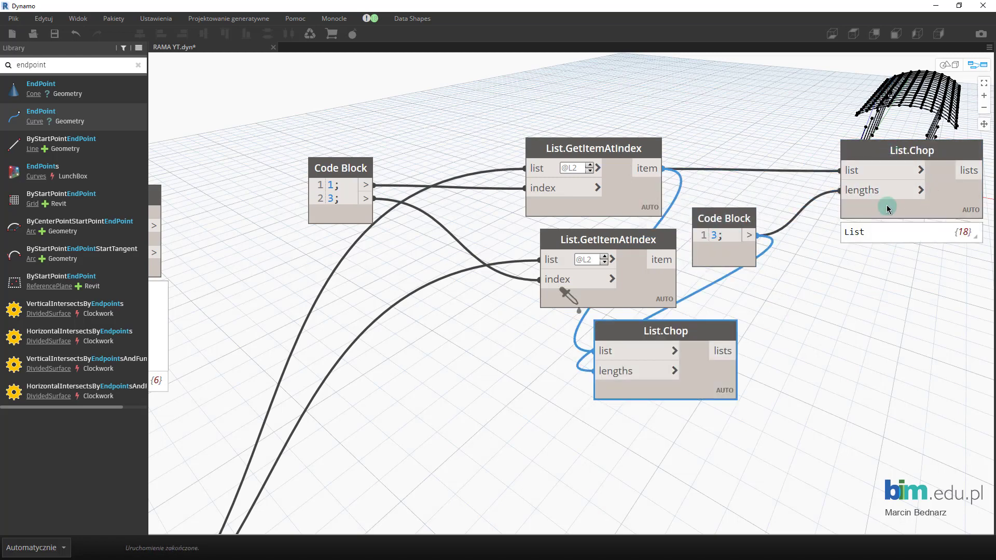
mouse_move(648, 332)
left_mouse_down()
mouse_move(923, 248)
mouse_move(866, 250)
left_mouse_up()
left_click_drag(697, 260, 708, 238)
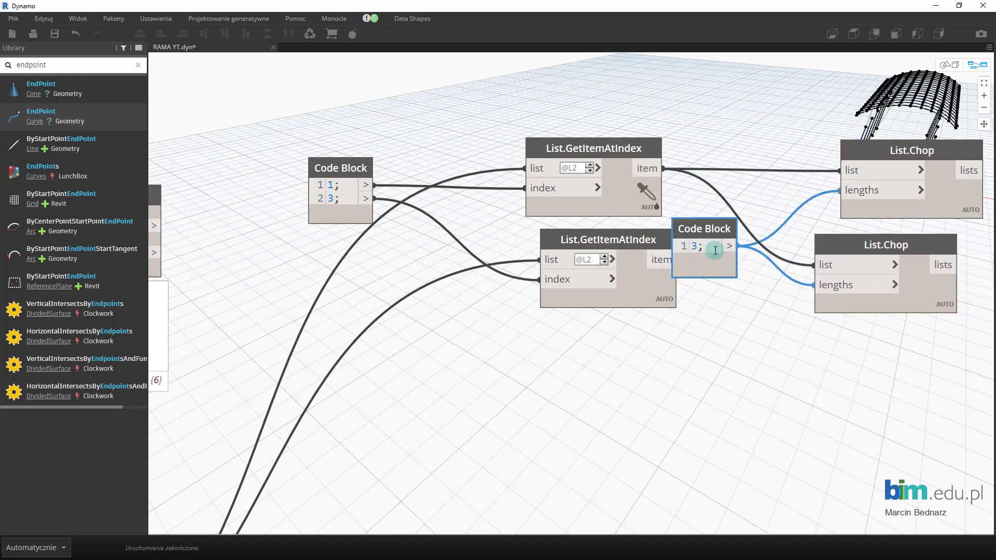
left_click(814, 285)
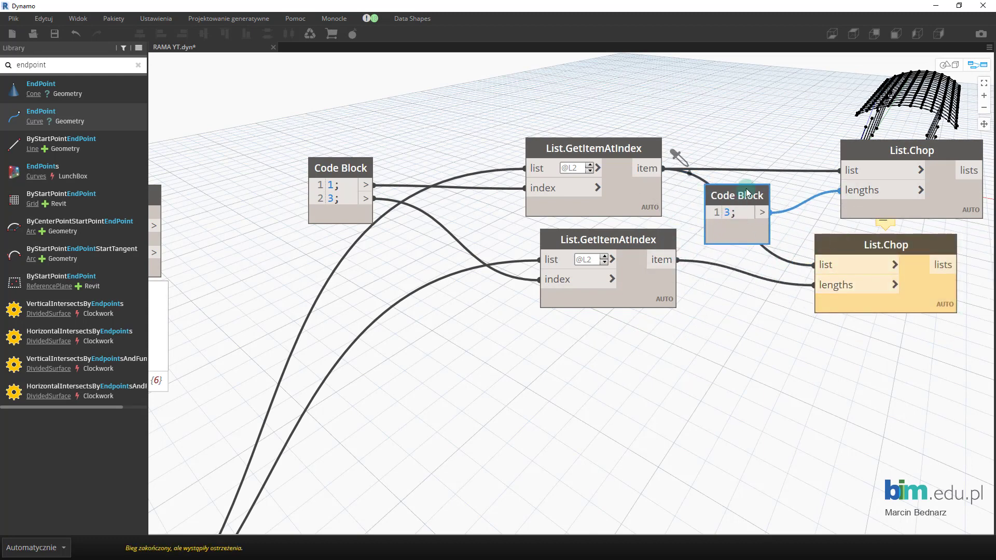
left_click(813, 265)
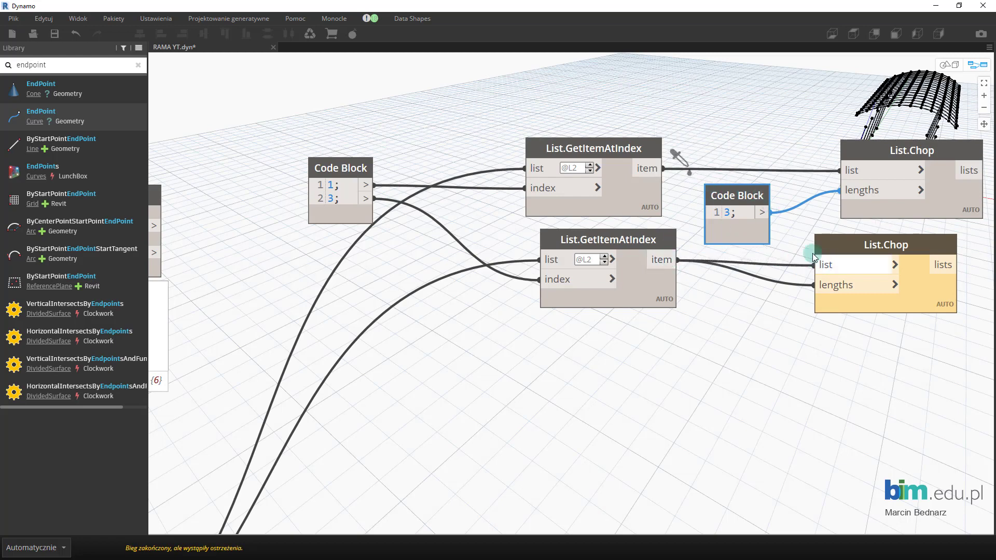
left_click(761, 212)
left_click(813, 284)
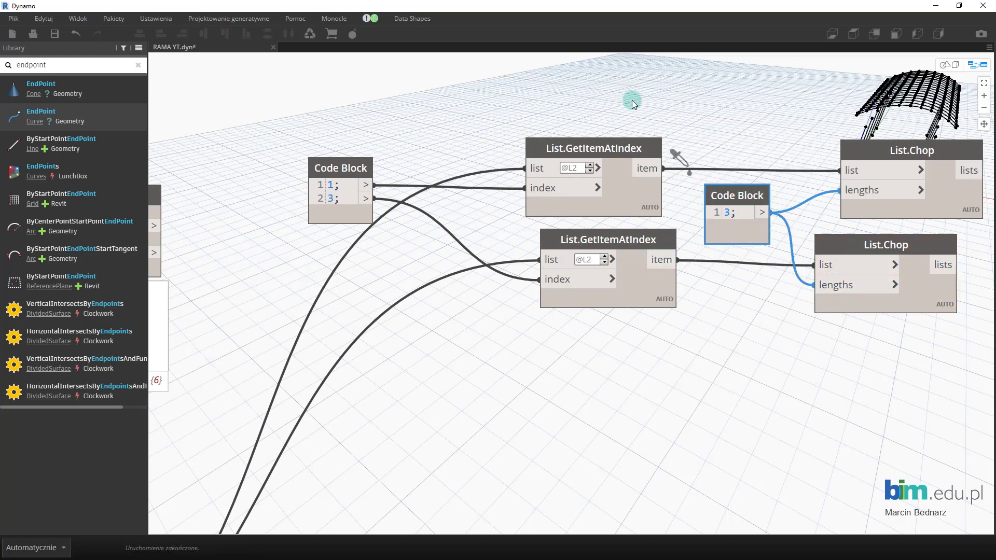
- Check the lower List.Chop's points grouped into sub-lists of three
middle_click_drag(962, 186, 889, 167)
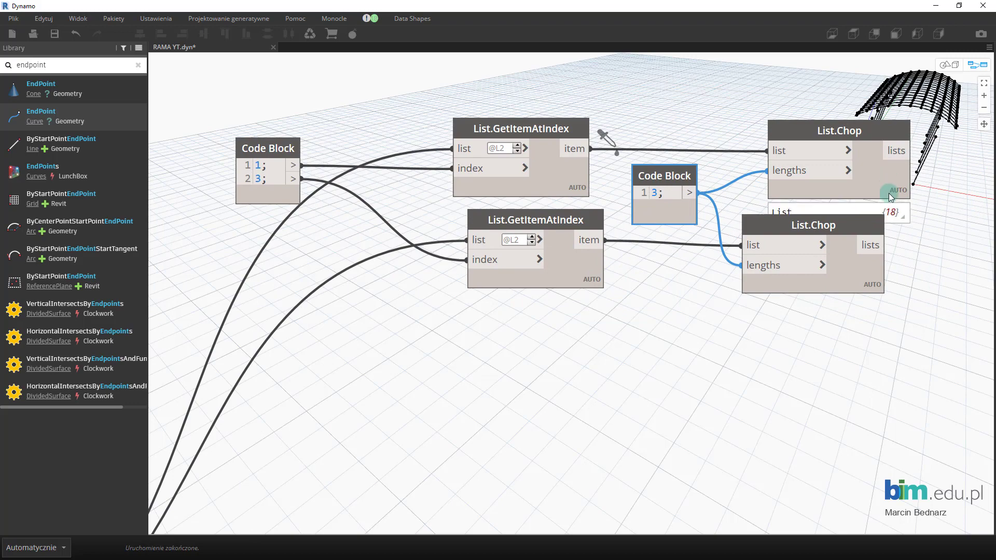
left_click(874, 313)
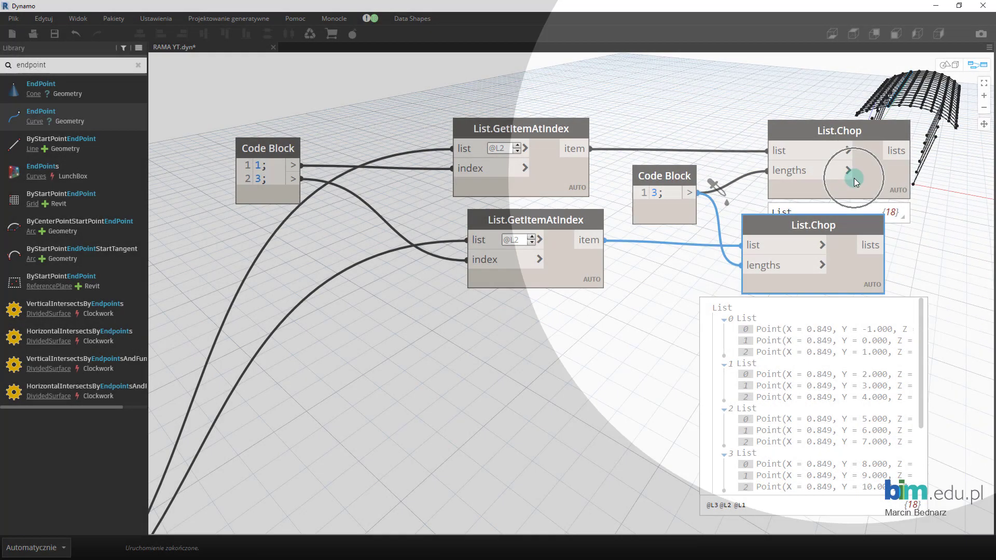
scroll(665, 214, "down", 2)
scroll(664, 213, "down", 2)
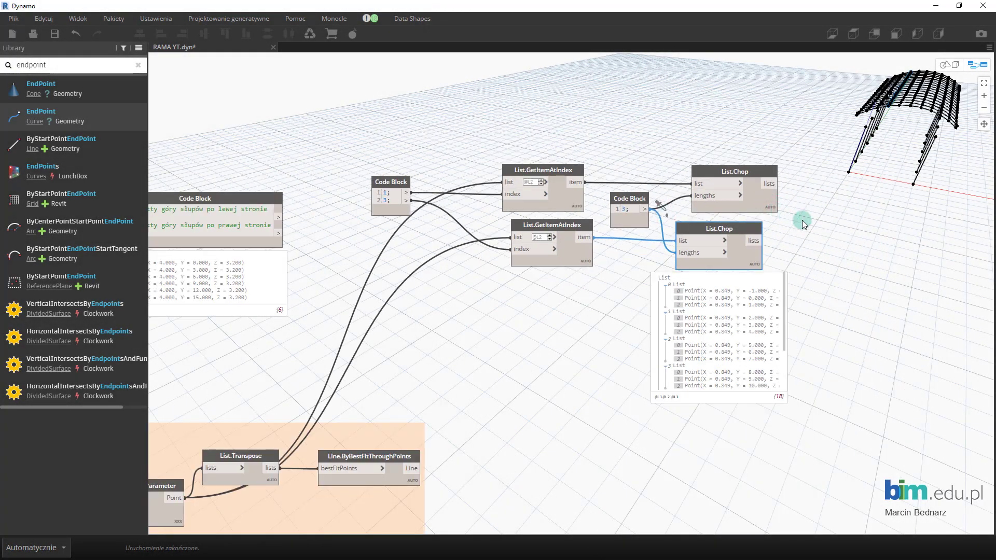
- Add a Line.ByStartPointEndPoint node via canvas search, placed right of the List.Chop nodes
right_click(843, 203)
type("line")
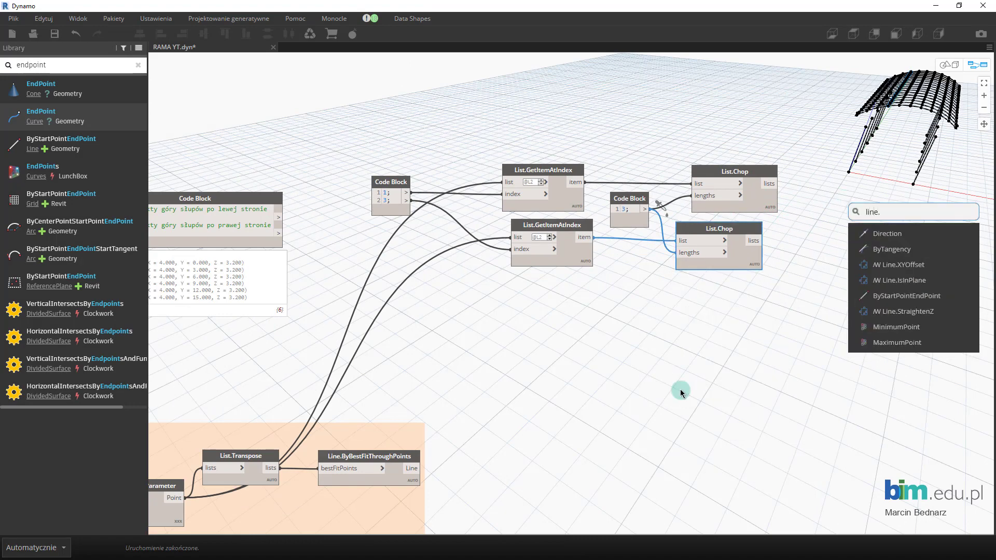
type(".")
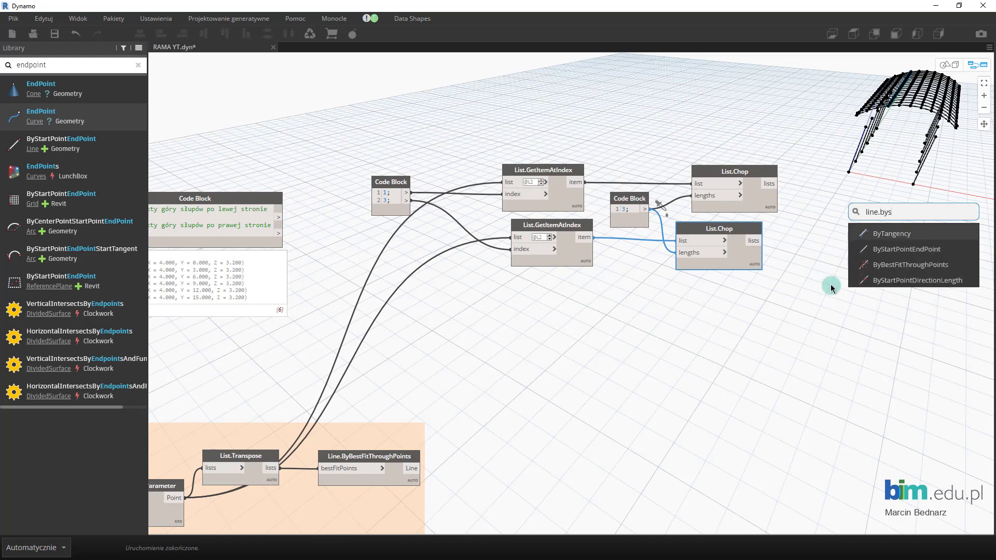
left_click(900, 254)
- Place the line node beside the upper List.Chop and wire its chopped lists into endPoint
left_click_drag(916, 258, 887, 164)
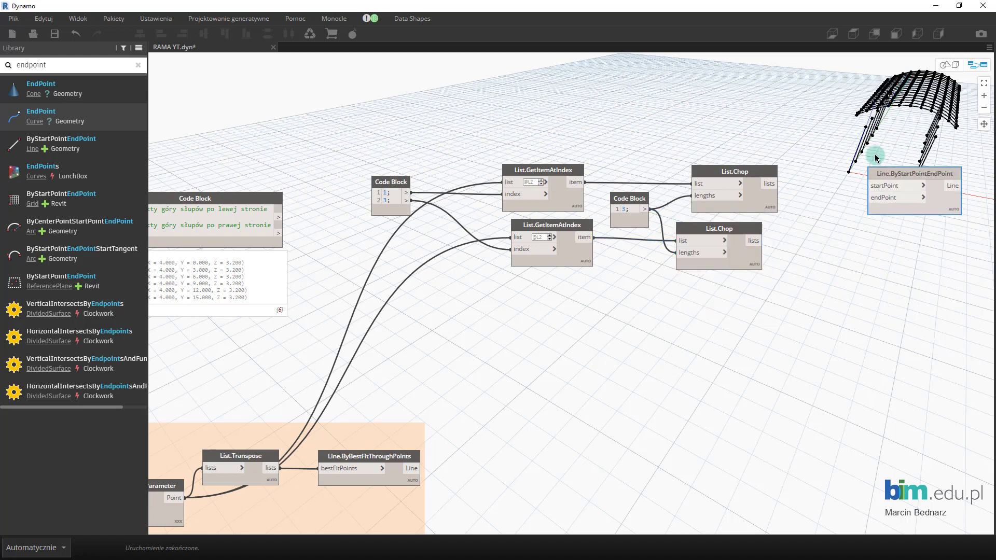
scroll(886, 163, "up", 1)
scroll(886, 163, "up", 1)
middle_click_drag(813, 205, 713, 226)
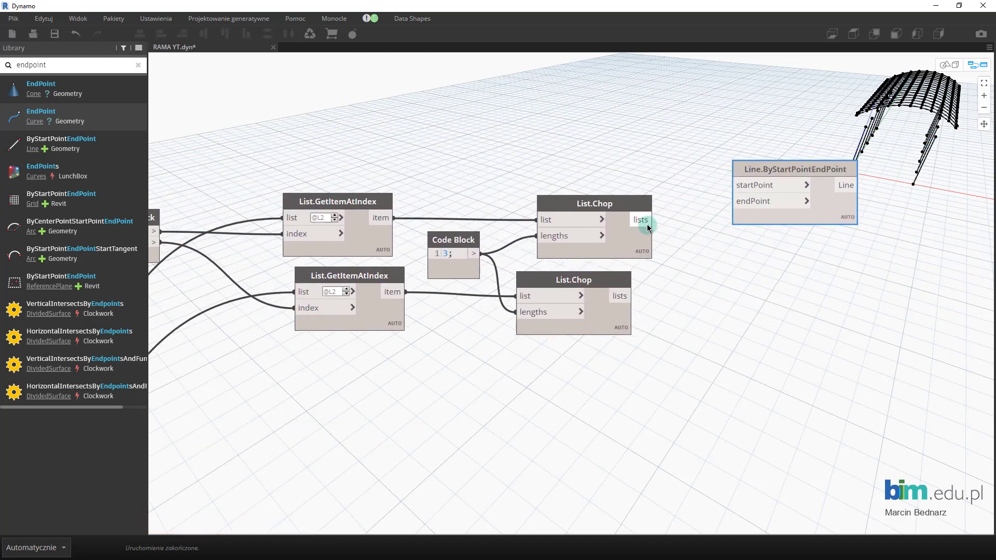
left_click_drag(651, 219, 734, 201)
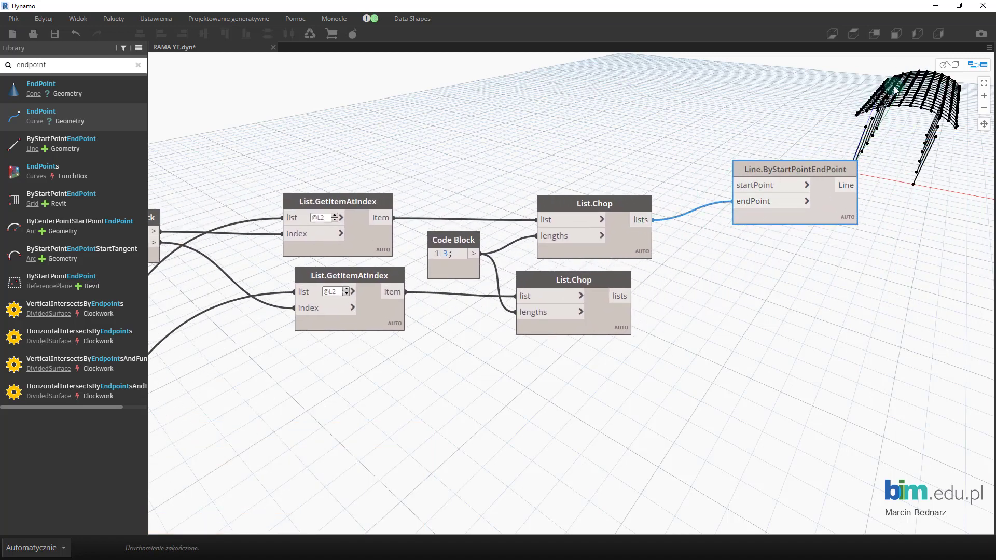
left_click(642, 249)
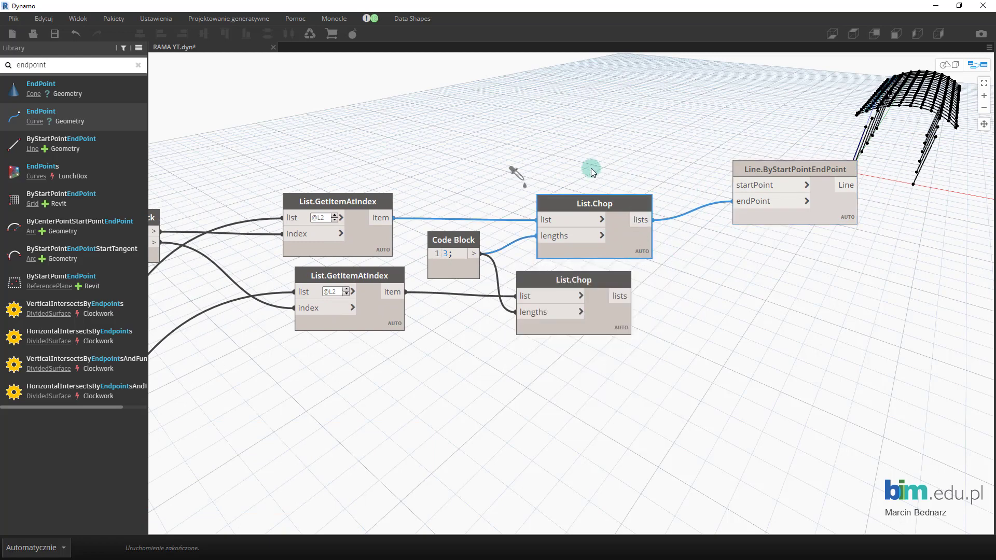
- Wire the column-top Code Block output into the line node's startPoint
middle_click_drag(590, 168, 669, 185)
middle_click_drag(551, 152, 790, 137)
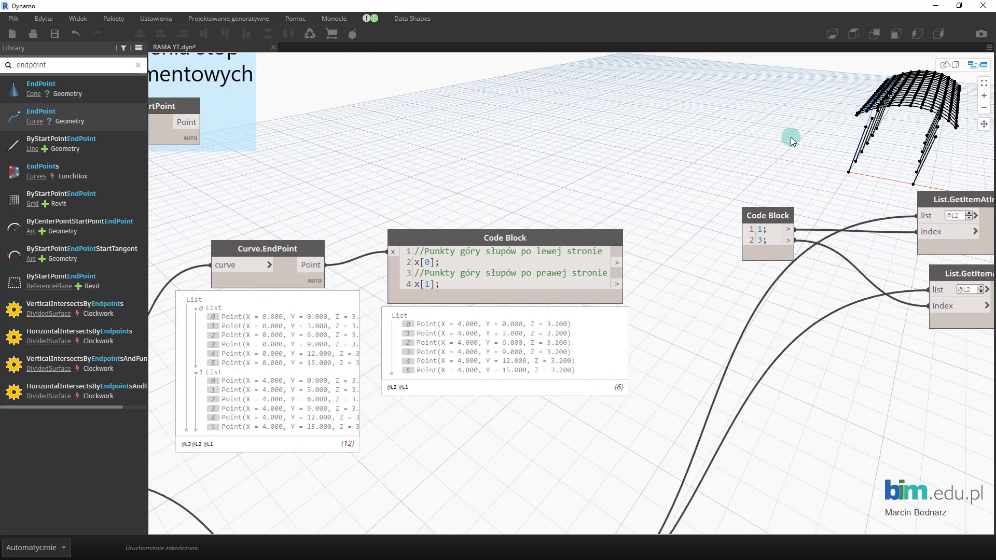
left_click_drag(588, 237, 650, 165)
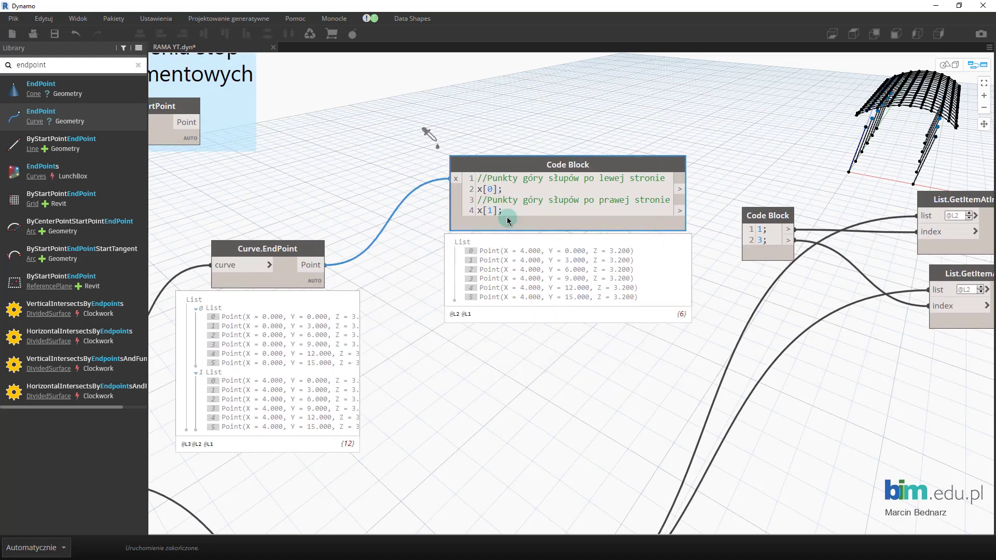
left_click(471, 182)
left_click(633, 206)
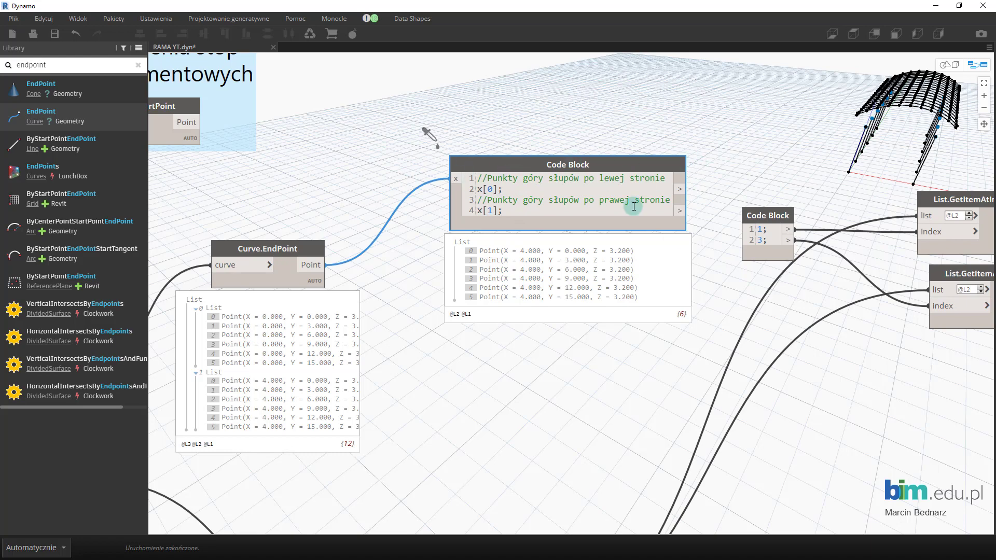
left_click(679, 223)
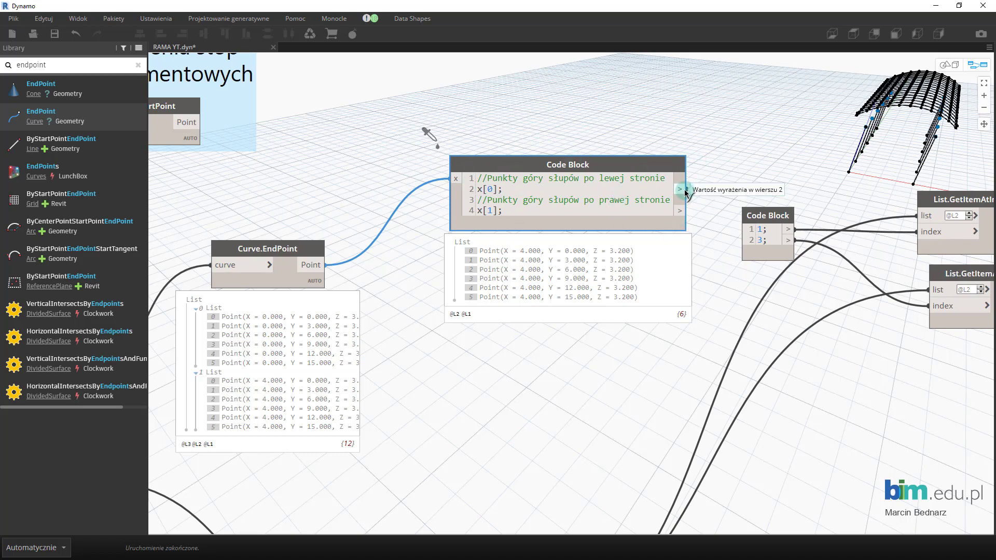
middle_click_drag(985, 197, 568, 196)
left_click(960, 187)
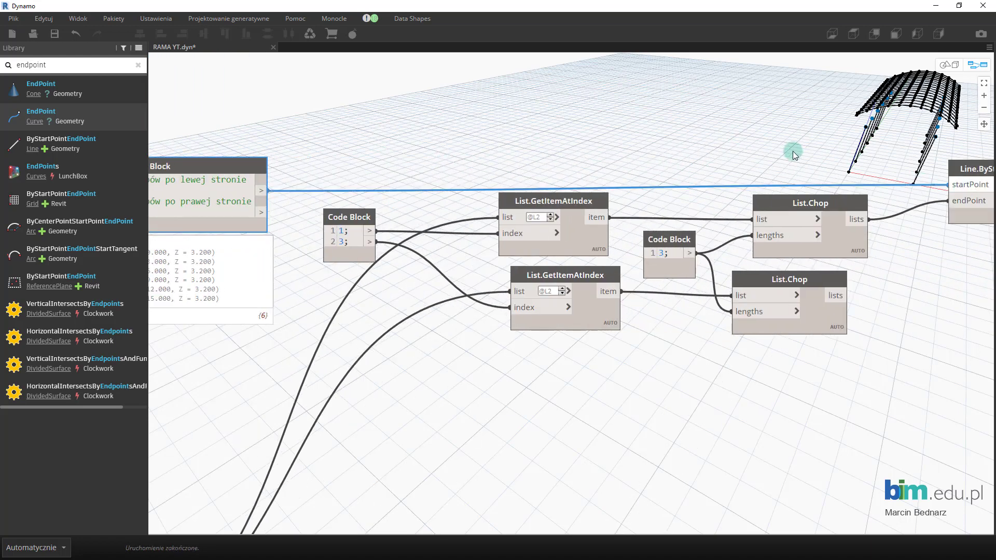
middle_click_drag(791, 150, 613, 155)
left_click_drag(861, 189, 870, 160)
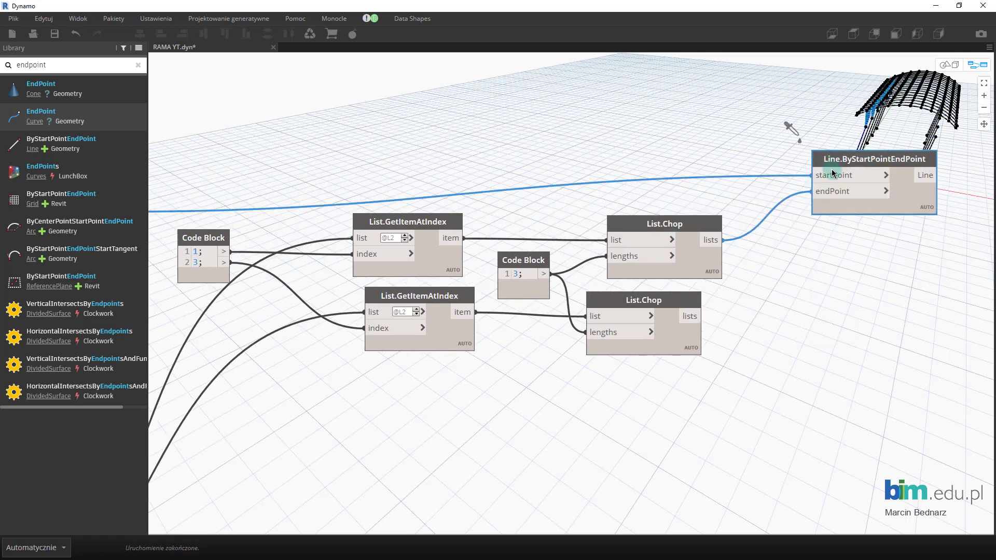
- Duplicate the line node and wire the lower List.Chop lists into the copy's endPoint
key("ctrl+c")
key("ctrl+v")
mouse_move(674, 332)
left_mouse_down()
mouse_move(783, 299)
mouse_move(836, 251)
left_mouse_up()
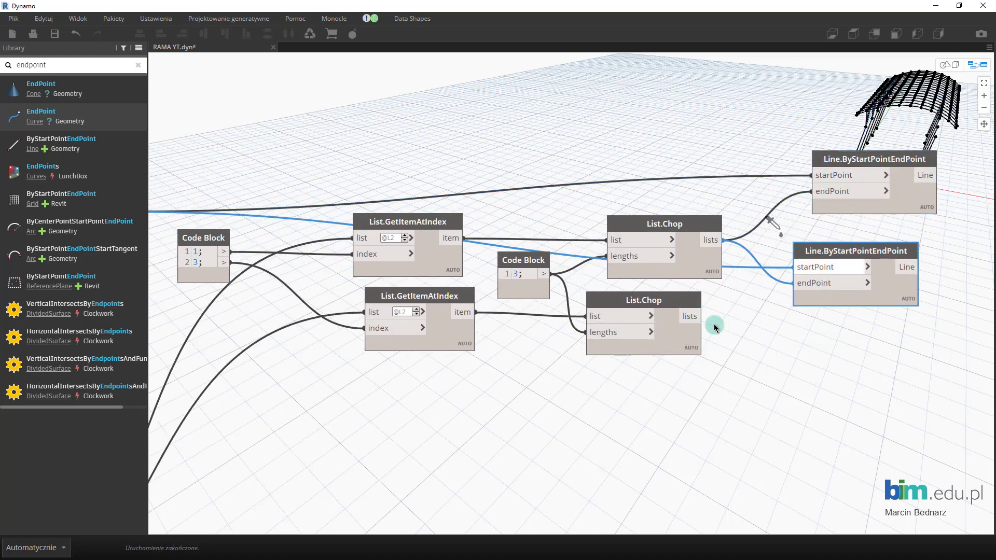
left_click_drag(701, 316, 795, 283)
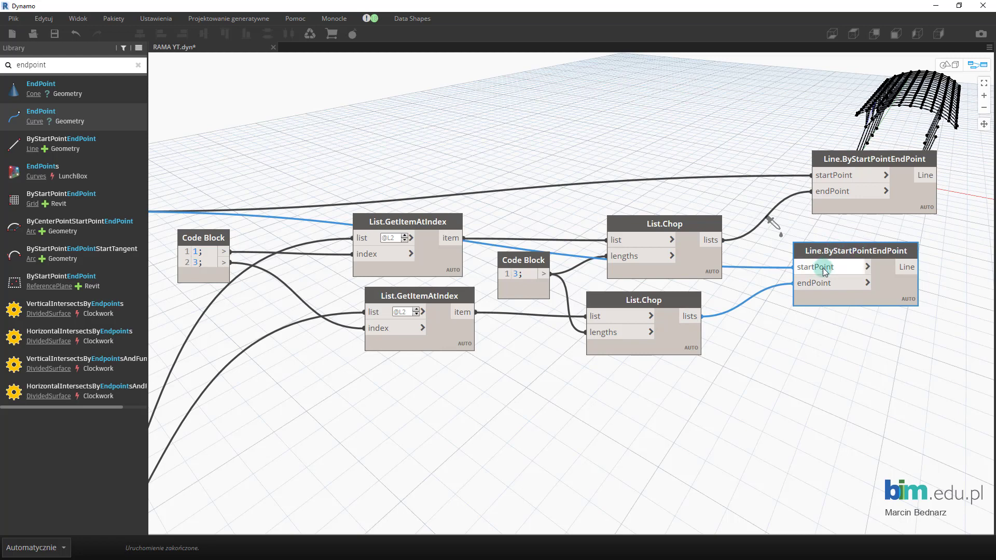
left_click_drag(836, 251, 881, 261)
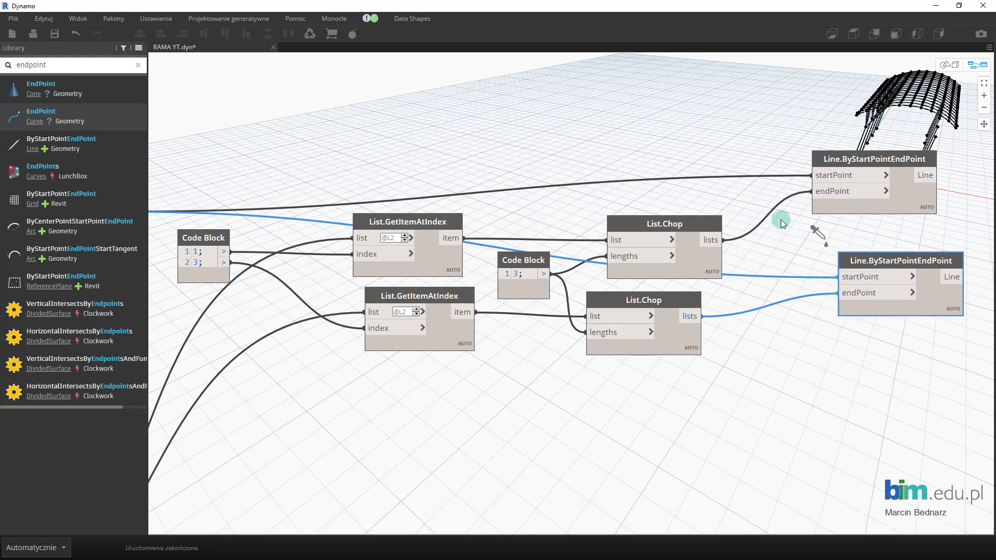
key("ctrl+b")
right_click_drag(861, 213, 758, 139)
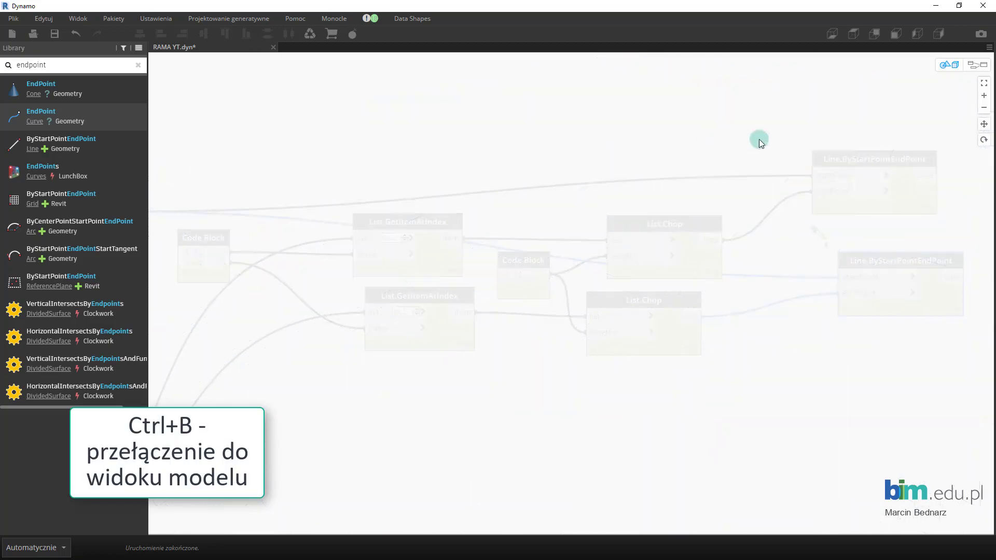
mouse_move(833, 142)
right_mouse_down()
mouse_move(876, 162)
mouse_move(829, 151)
mouse_move(731, 160)
mouse_move(673, 130)
right_mouse_up()
right_click_drag(689, 166, 693, 177)
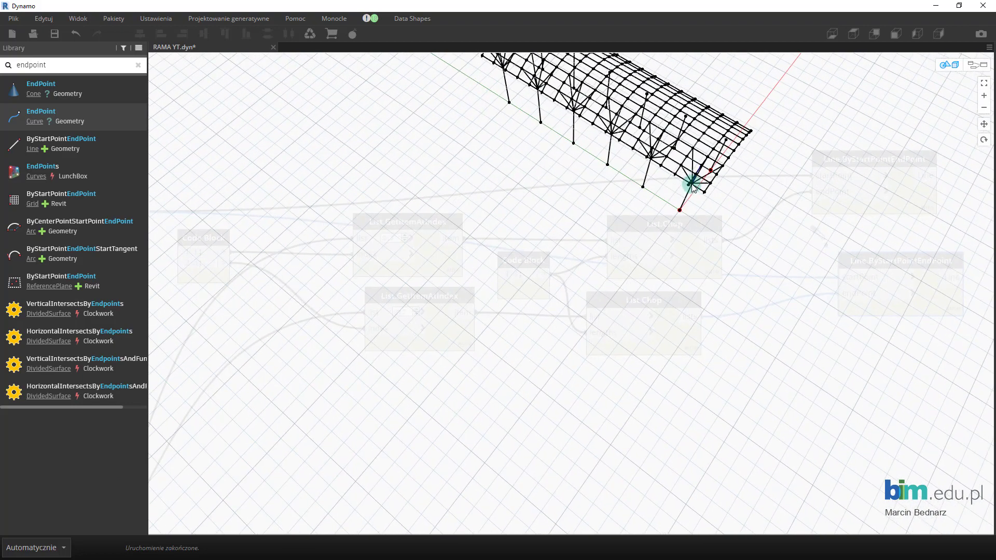
middle_click_drag(688, 172, 732, 140)
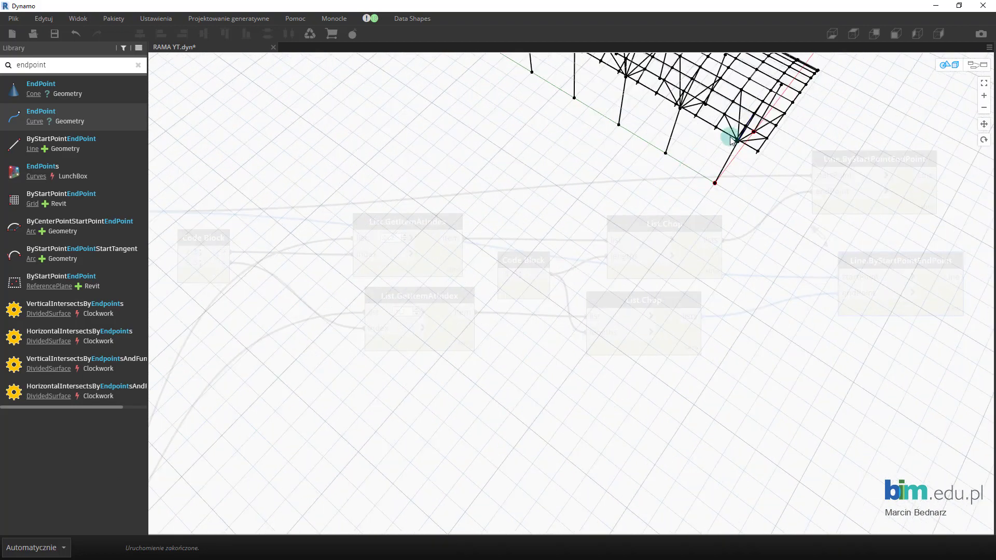
mouse_move(761, 144)
right_mouse_down()
mouse_move(749, 131)
mouse_move(748, 182)
mouse_move(722, 146)
mouse_move(755, 207)
mouse_move(703, 179)
right_mouse_up()
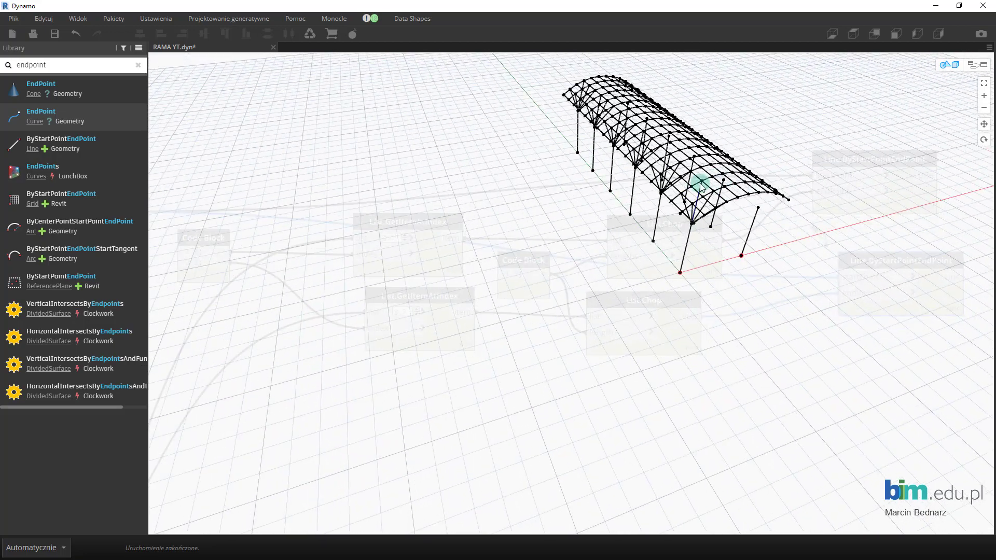
key("ctrl+b")
key("ctrl+b")
key("ctrl+b")
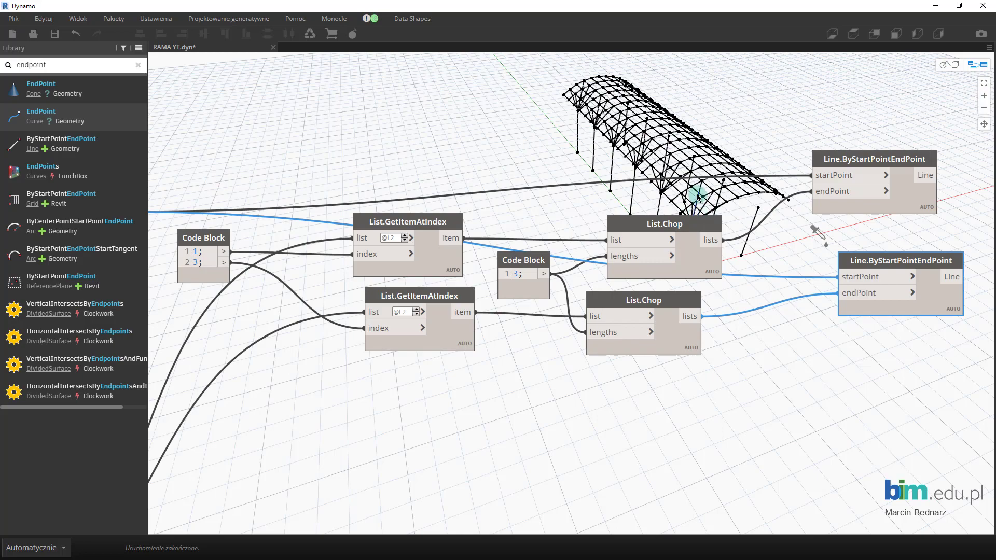
key("ctrl+b")
mouse_move(698, 196)
right_mouse_down()
mouse_move(796, 173)
mouse_move(707, 173)
mouse_move(801, 172)
mouse_move(817, 163)
mouse_move(793, 160)
mouse_move(826, 160)
mouse_move(829, 188)
mouse_move(692, 204)
right_mouse_up()
key("ctrl+b")
scroll(674, 244, "down", 3)
scroll(654, 291, "down", 1)
- Group Curve.EndPoint together with the column-top Code Block
scroll(466, 309, "down", 1)
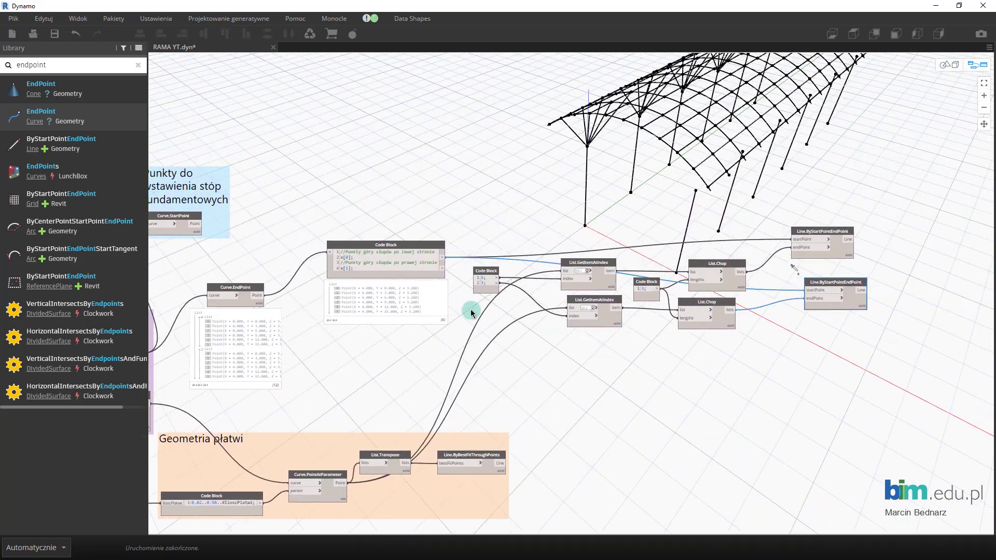
left_click_drag(476, 274, 495, 250)
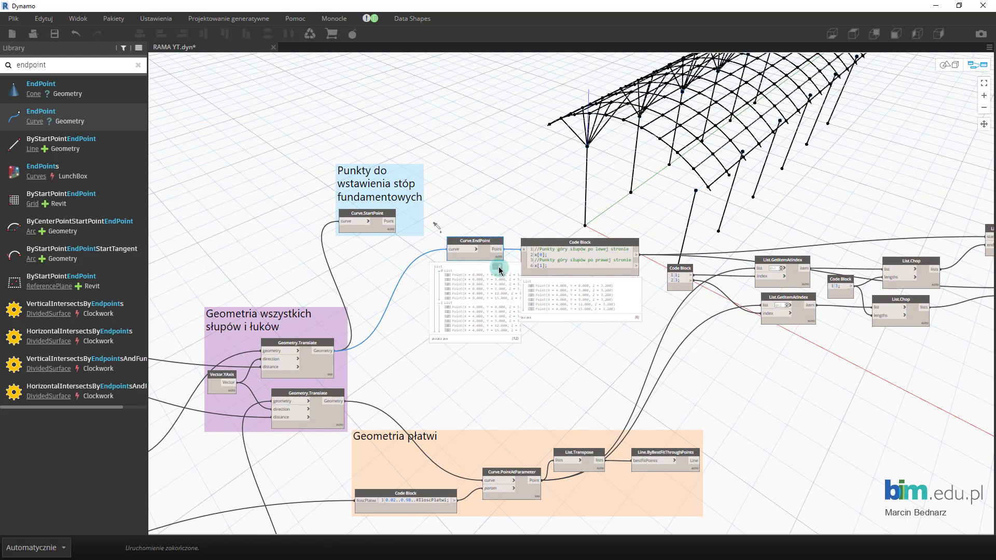
scroll(570, 285, "up", 3)
left_click_drag(589, 305, 430, 171)
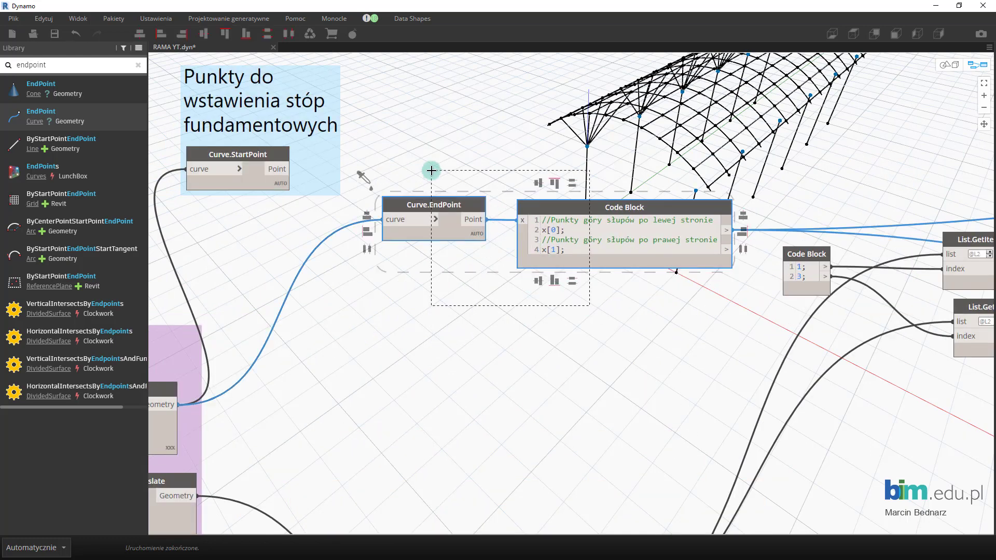
key("ctrl+g")
- Title the group 'Wierzchołki słupów' and colour it purple
double_click(516, 174)
type("W")
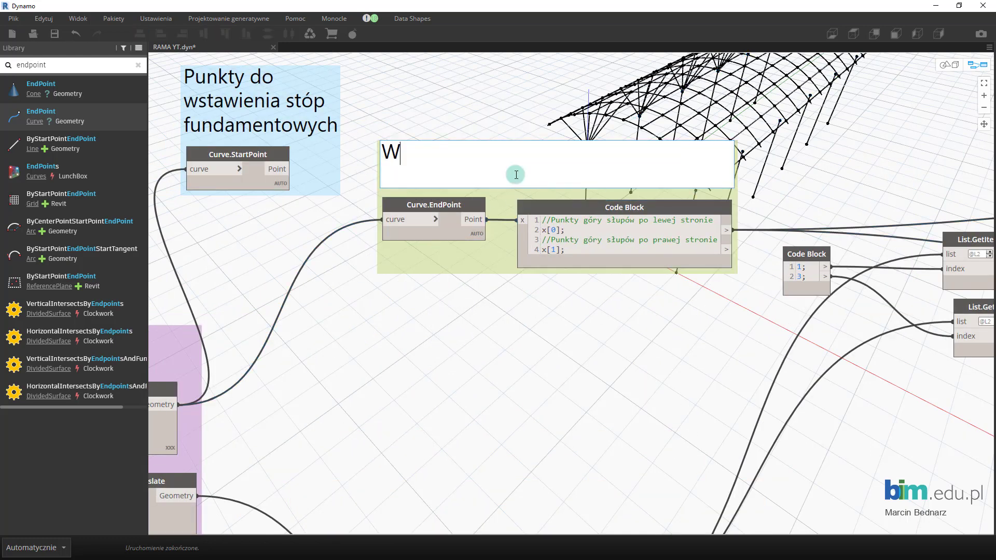
type("ierzcg")
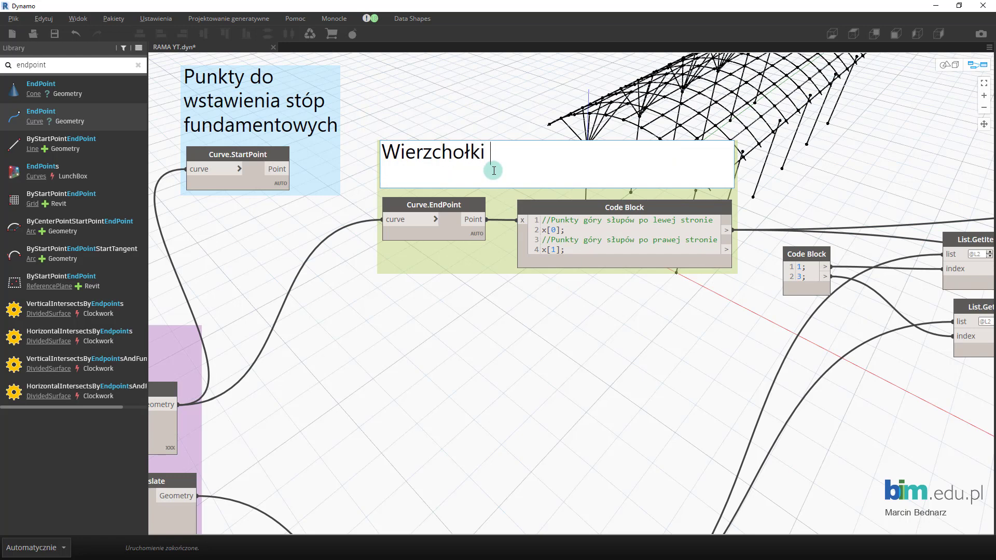
type("słupów")
left_click(501, 98)
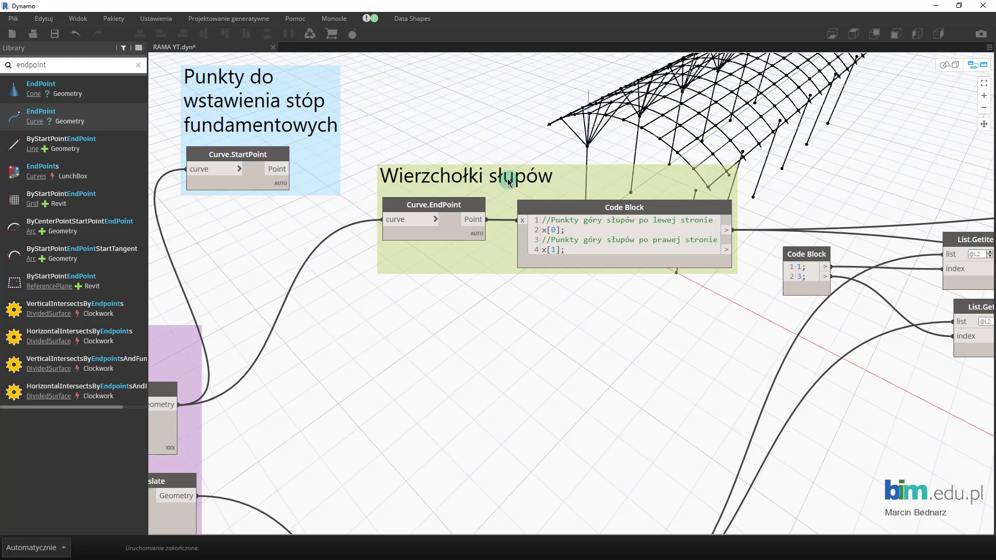
right_click(507, 194)
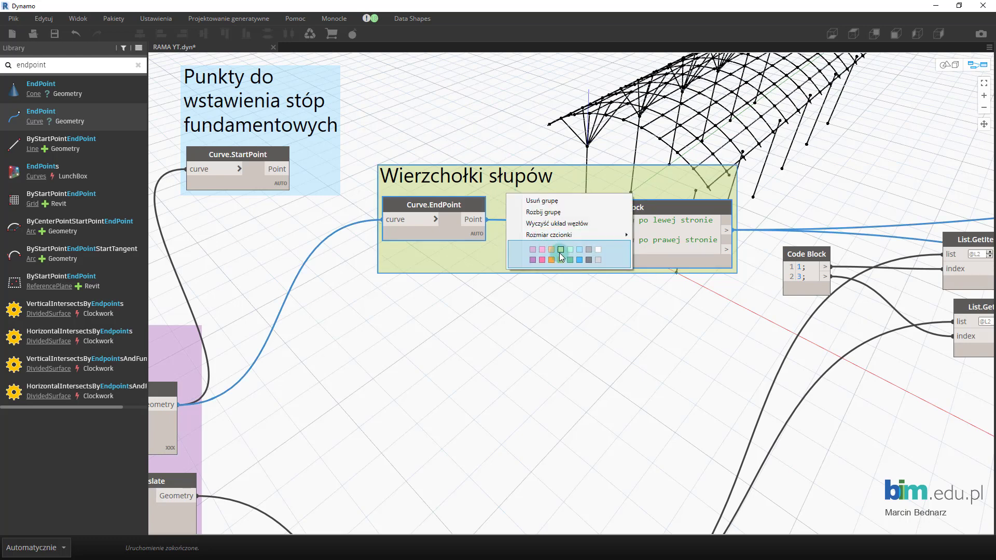
left_click(532, 260)
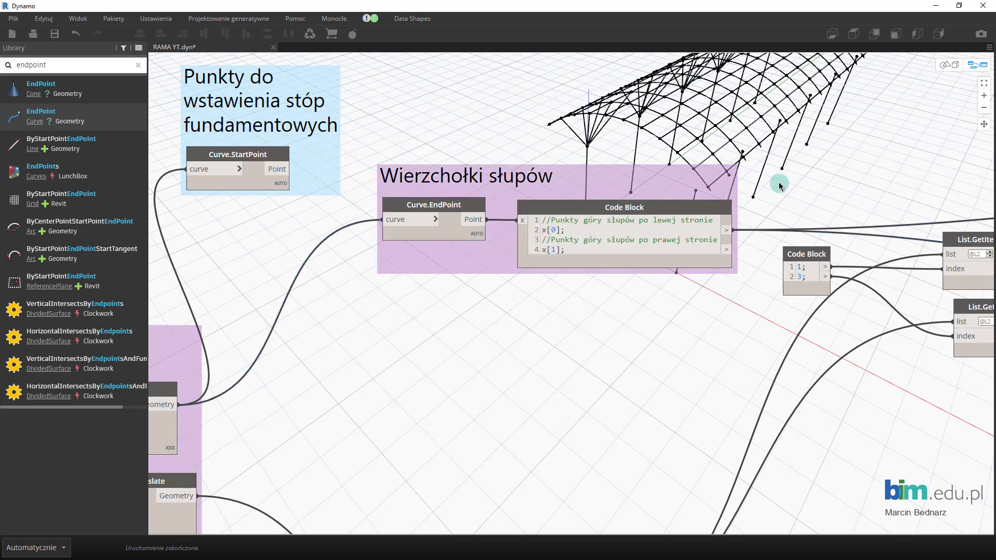
middle_click_drag(904, 220, 507, 179)
scroll(550, 215, "down", 2)
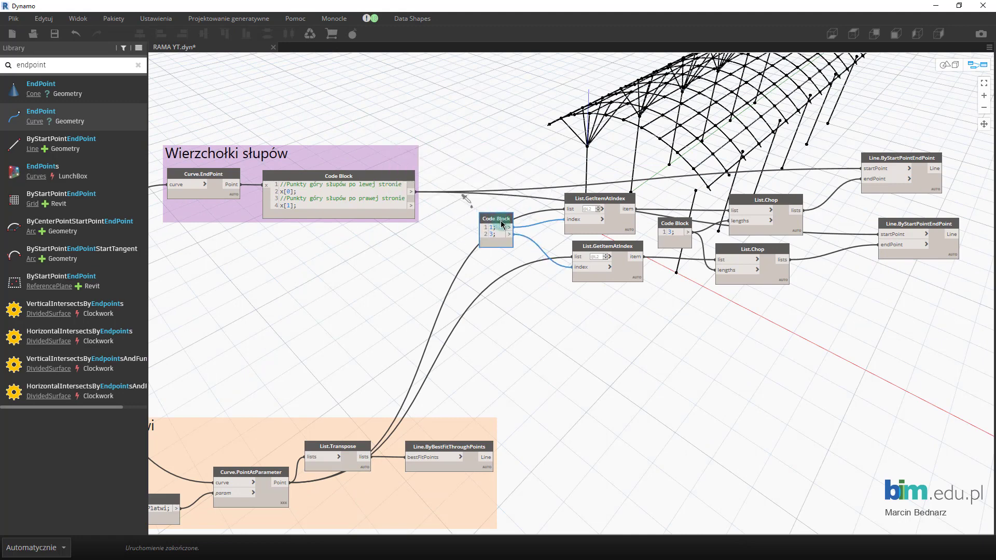
- Tidy the positions of the index Code Block and the two line nodes
left_click_drag(466, 212, 518, 228)
middle_click_drag(534, 244, 484, 248)
left_click_drag(857, 242, 847, 258)
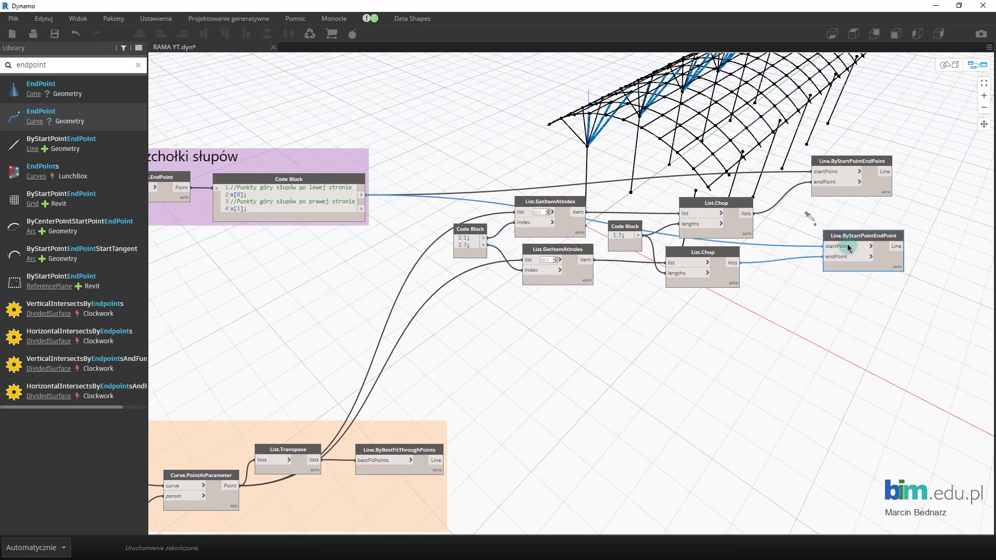
left_click_drag(844, 161, 850, 192)
- Group the index, list and line nodes under the title 'Linie gałęzi po lewej stronie wiaty'
left_click_drag(860, 284, 508, 127)
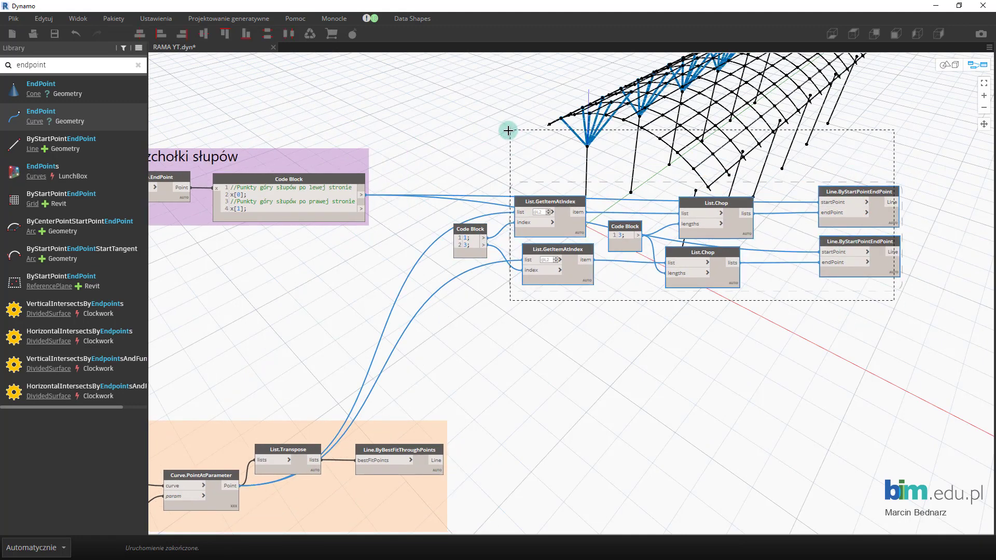
key("ctrl+g")
left_click(523, 179)
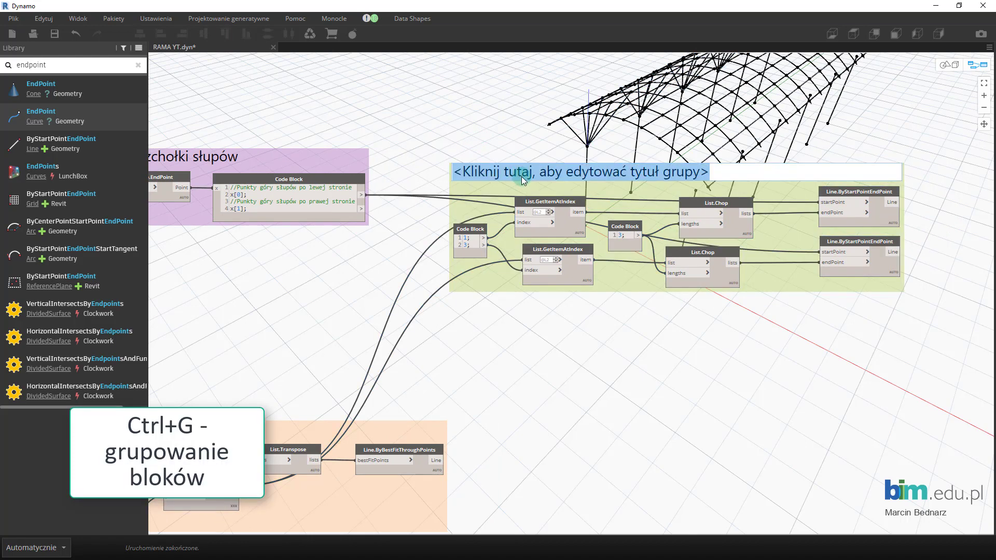
type("G")
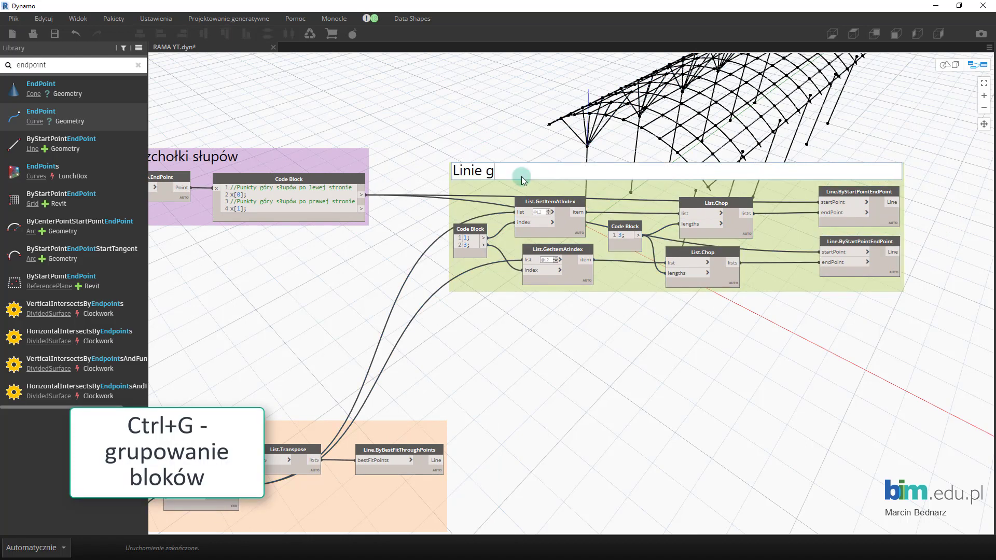
type("ałęzi po lewej stronie wiaty")
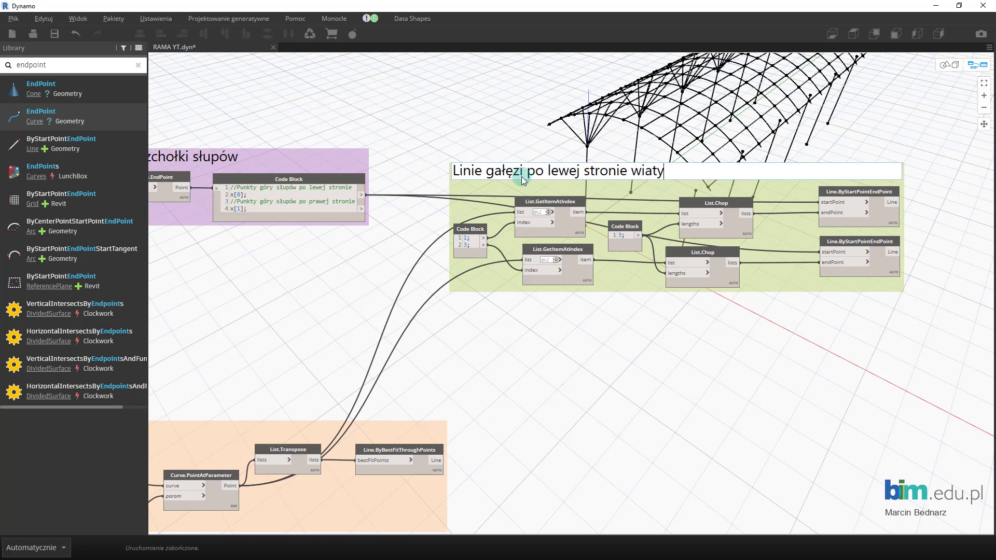
left_click(522, 143)
right_click(750, 250)
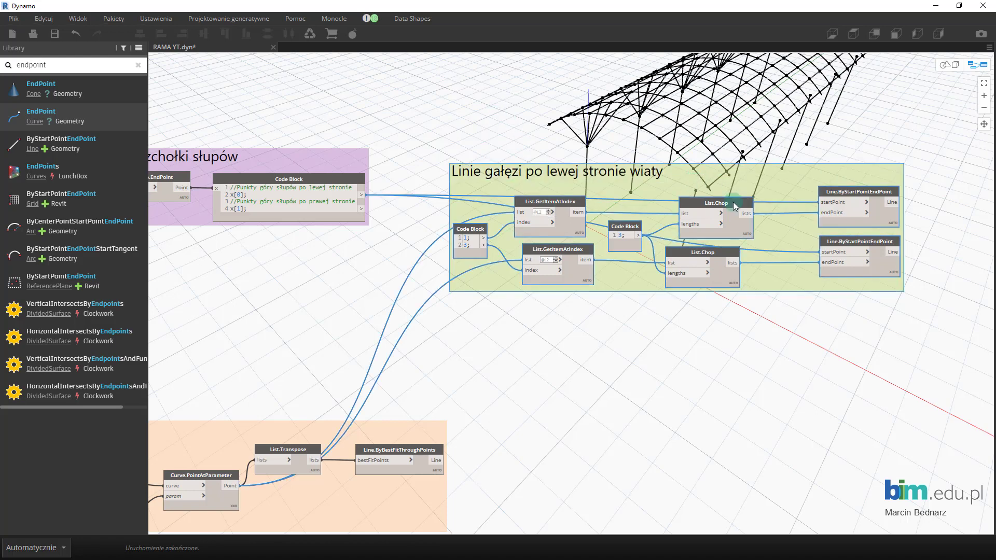
left_click(737, 306)
- Move the branch-line group further right on the canvas
left_click_drag(522, 102, 510, 104)
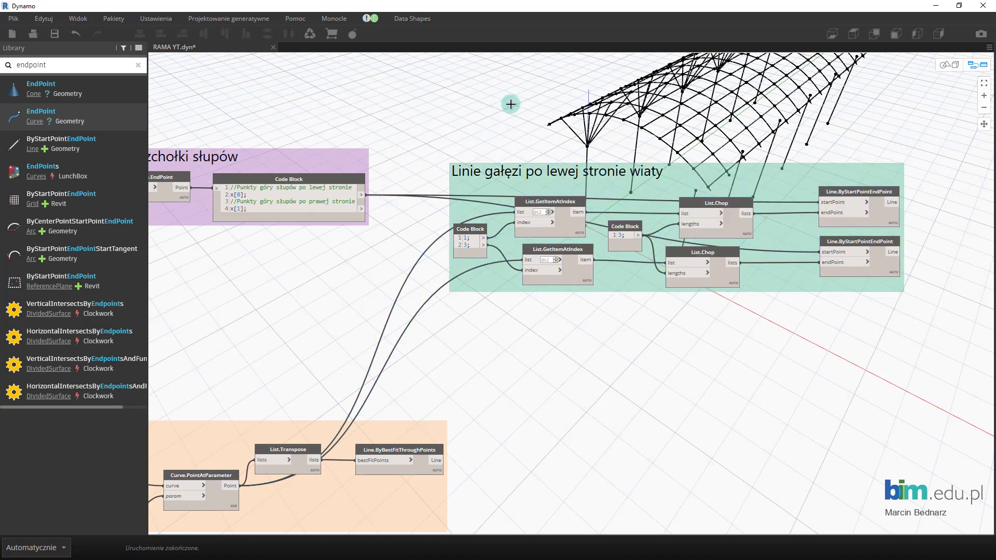
middle_click_drag(502, 138, 527, 141)
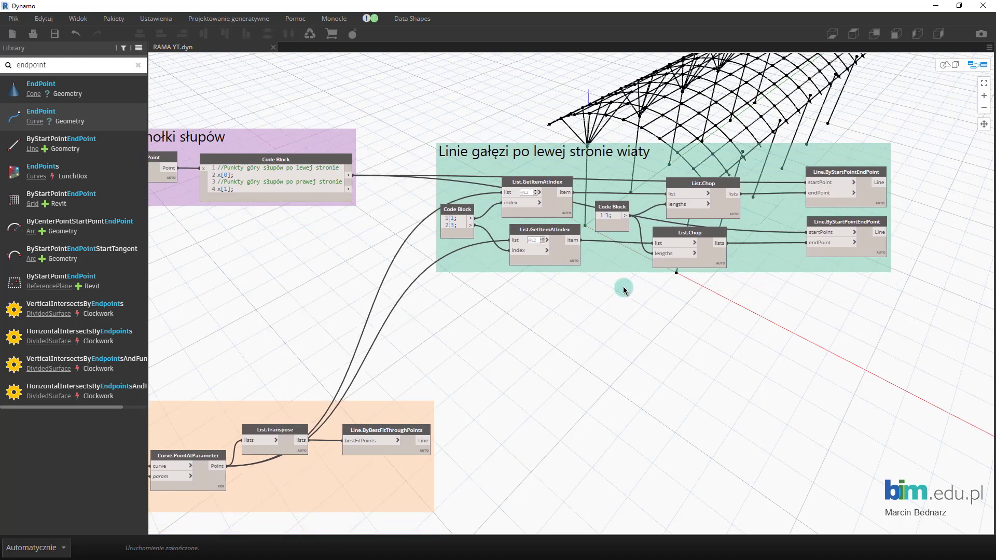
middle_click_drag(623, 291, 612, 253)
left_click_drag(611, 228, 678, 222)
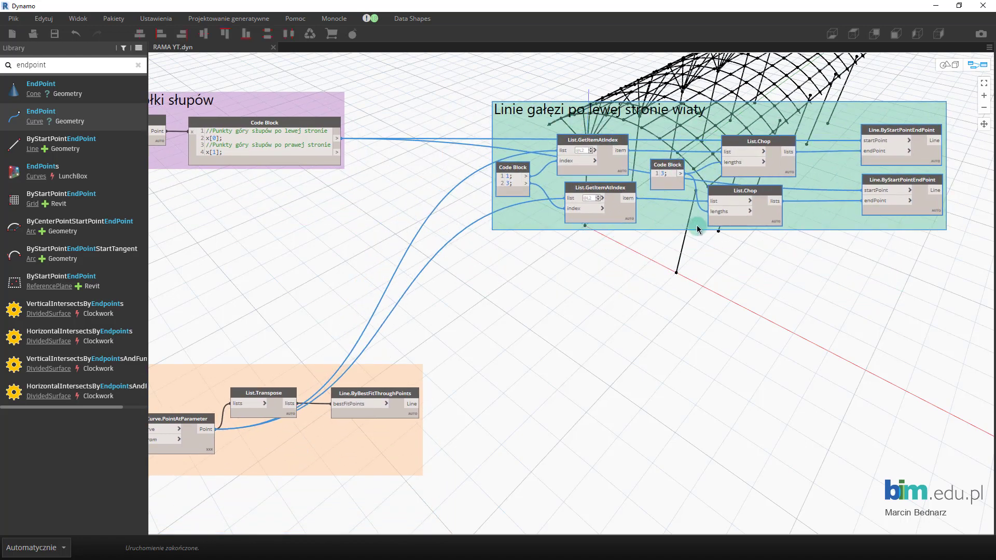
- Copy and paste the branch-line group, placing the duplicate below the original
left_click(702, 269)
left_click(684, 230)
key("ctrl+c")
key("ctrl+v")
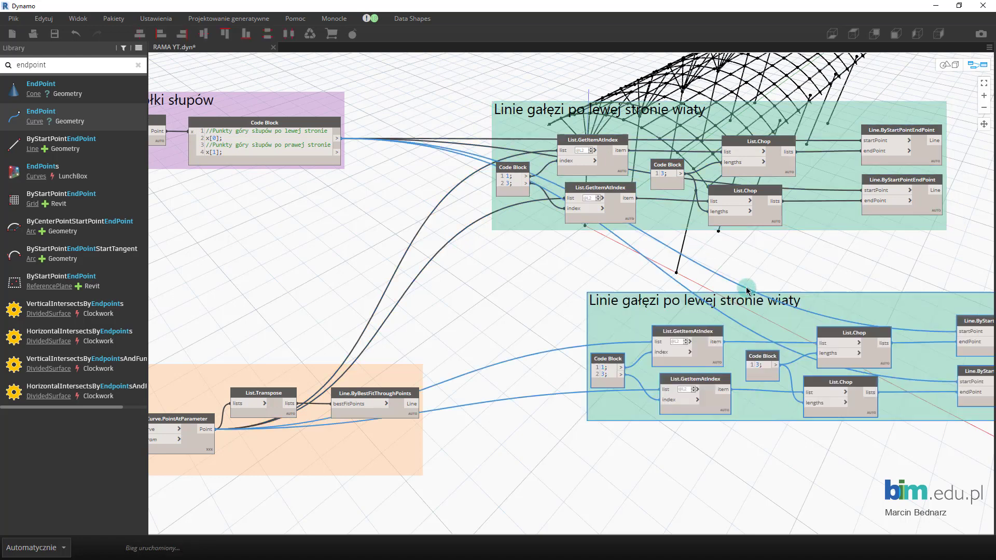
left_click_drag(741, 303, 728, 318)
scroll(812, 315, "up", 2)
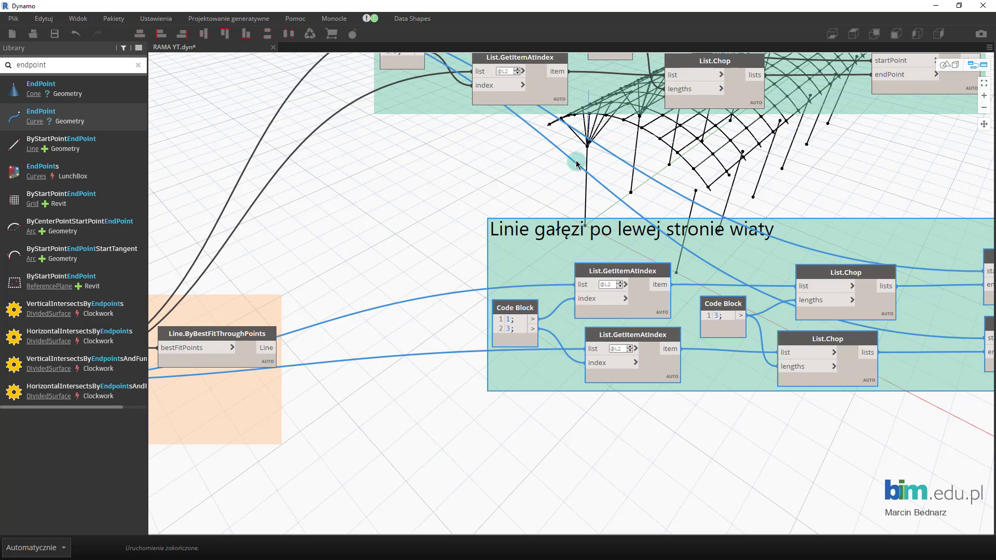
scroll(656, 163, "down", 5)
- Replace the 'endpoint' library search with a search for reverse nodes
scroll(475, 282, "down", 3)
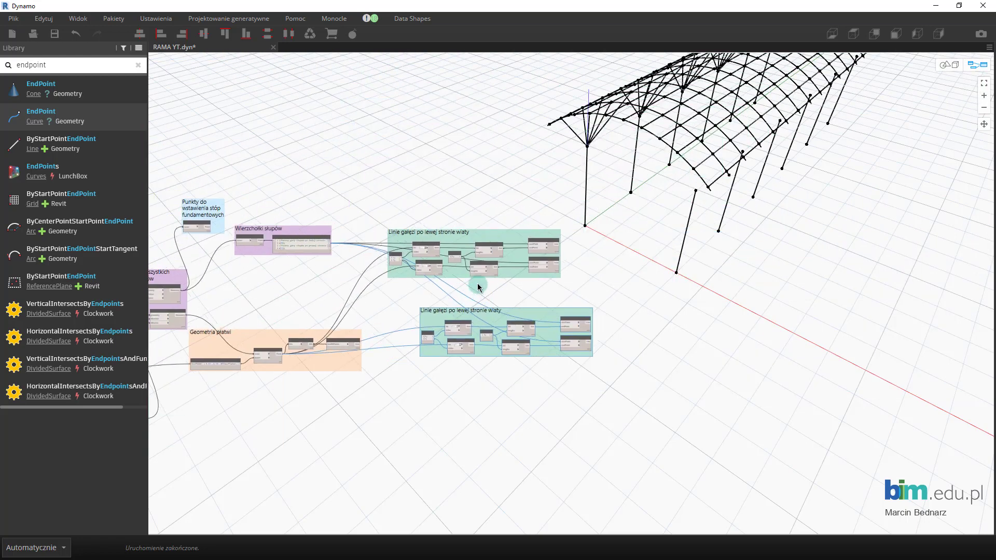
scroll(573, 239, "down", 2)
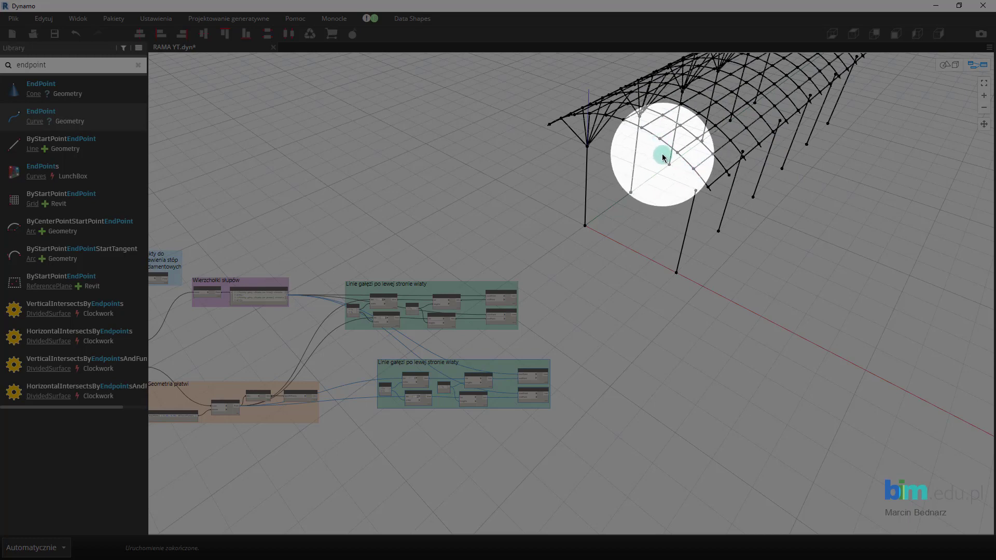
scroll(690, 234, "up", 1)
scroll(503, 266, "up", 2)
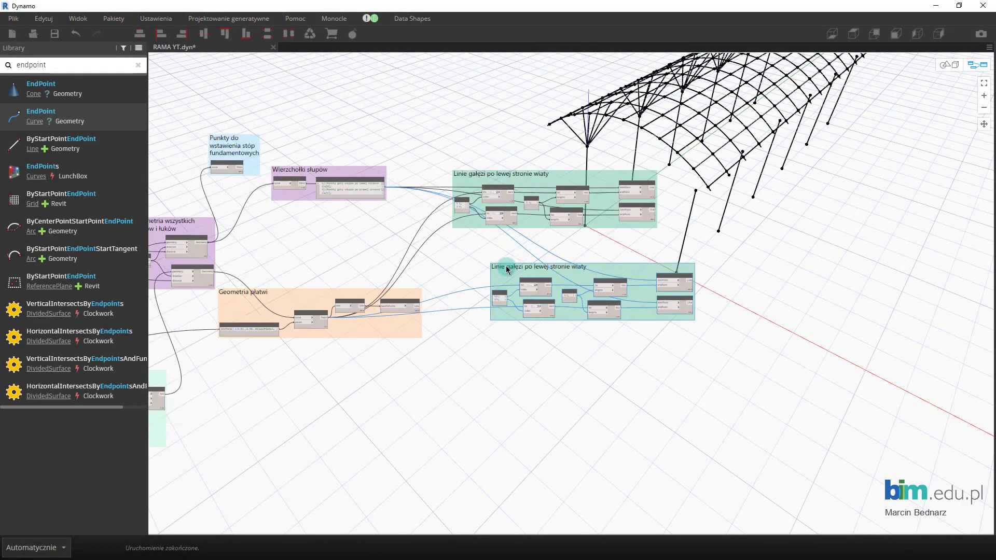
scroll(444, 267, "up", 3)
scroll(482, 188, "up", 2)
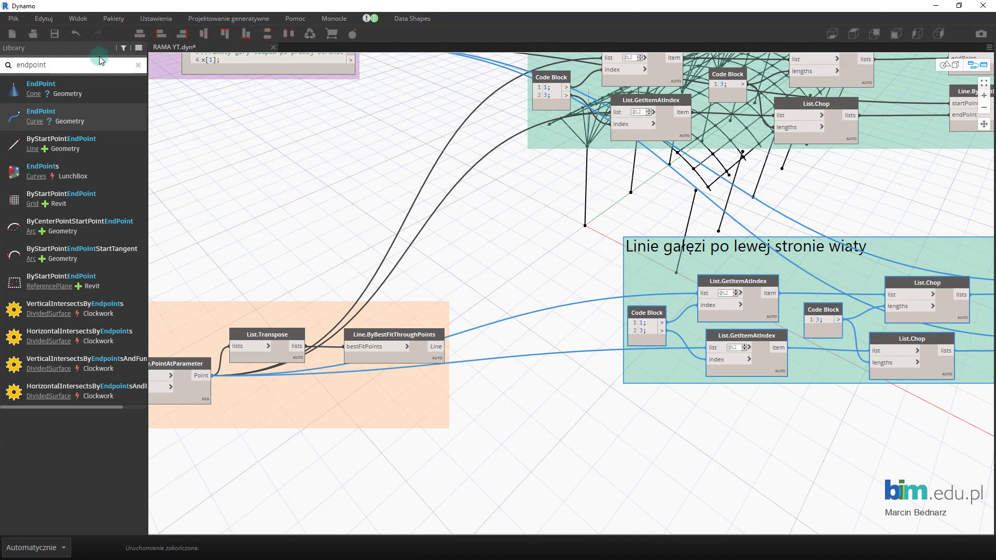
left_click(137, 65)
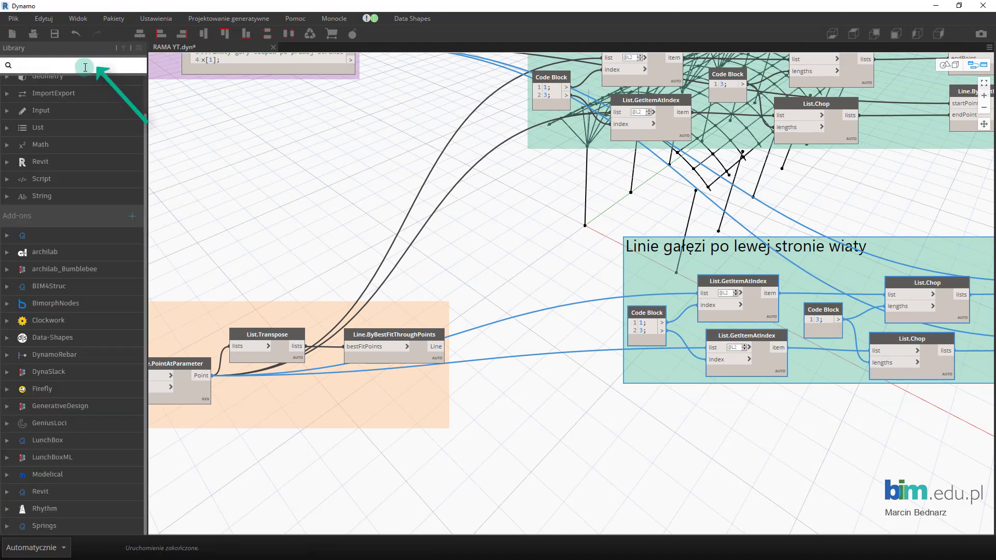
type("reverse")
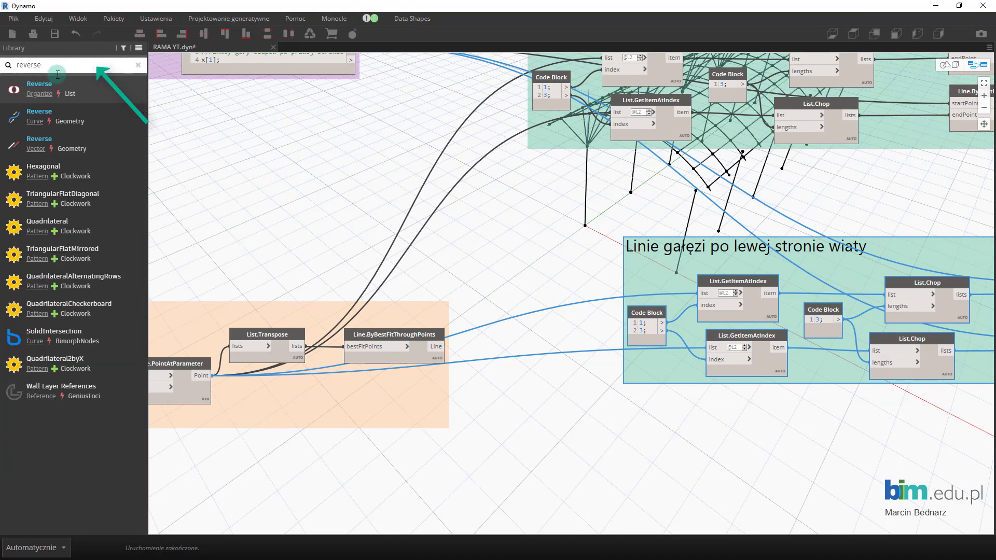
- Add a Curve.Reverse node and position it near the purlin group
left_click(48, 117)
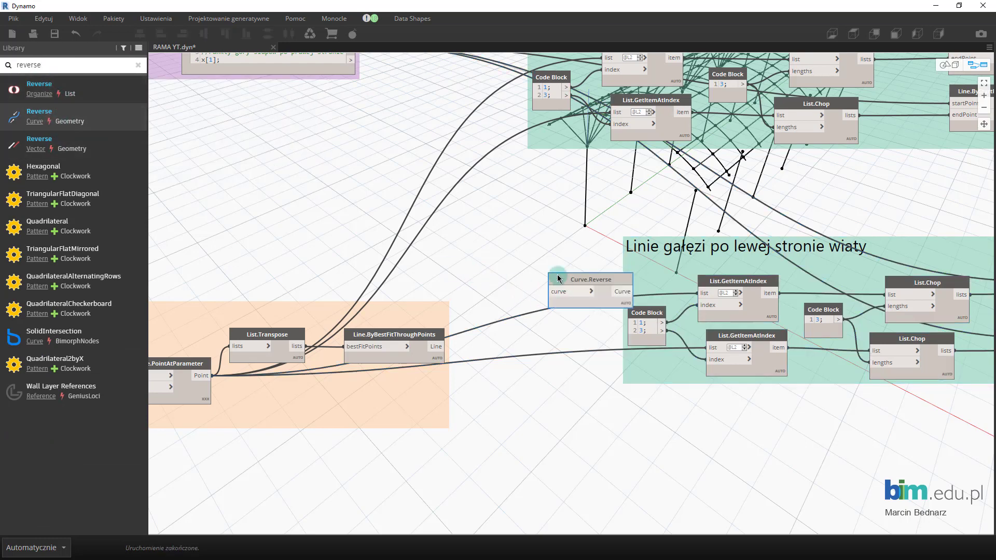
middle_click_drag(515, 262, 665, 259)
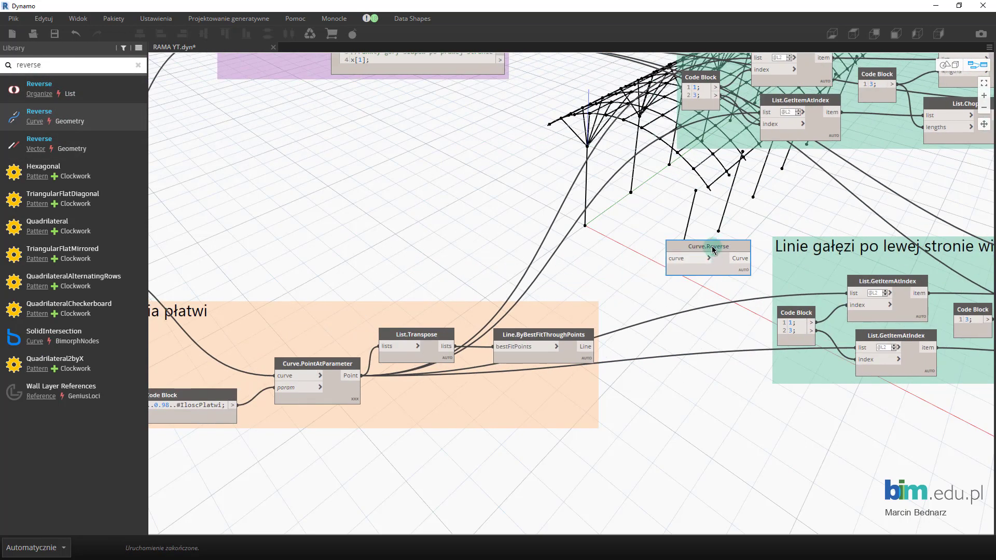
left_click_drag(713, 250, 684, 212)
middle_click_drag(552, 196, 638, 292)
scroll(571, 326, "down", 2)
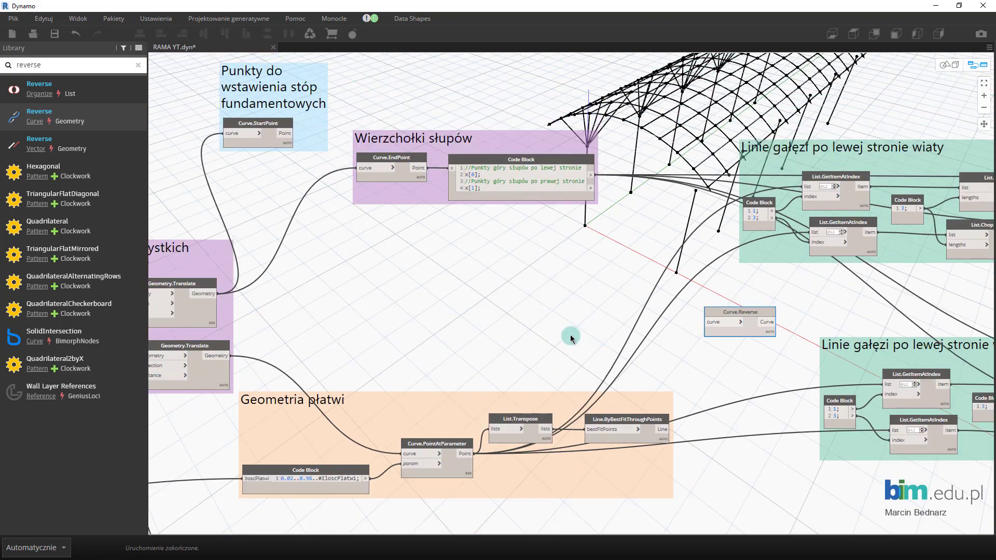
mouse_move(571, 337)
middle_mouse_down()
mouse_move(552, 278)
mouse_move(567, 246)
mouse_move(584, 246)
mouse_move(587, 264)
middle_mouse_up()
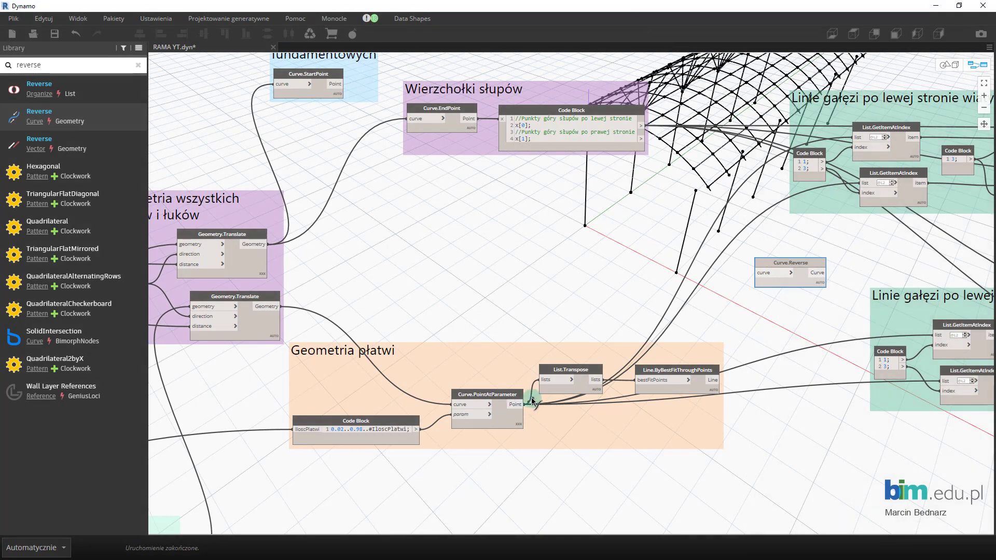
- Wire the purlin points into Curve.Reverse and place a List.Reverse node
left_click_drag(533, 400, 510, 266)
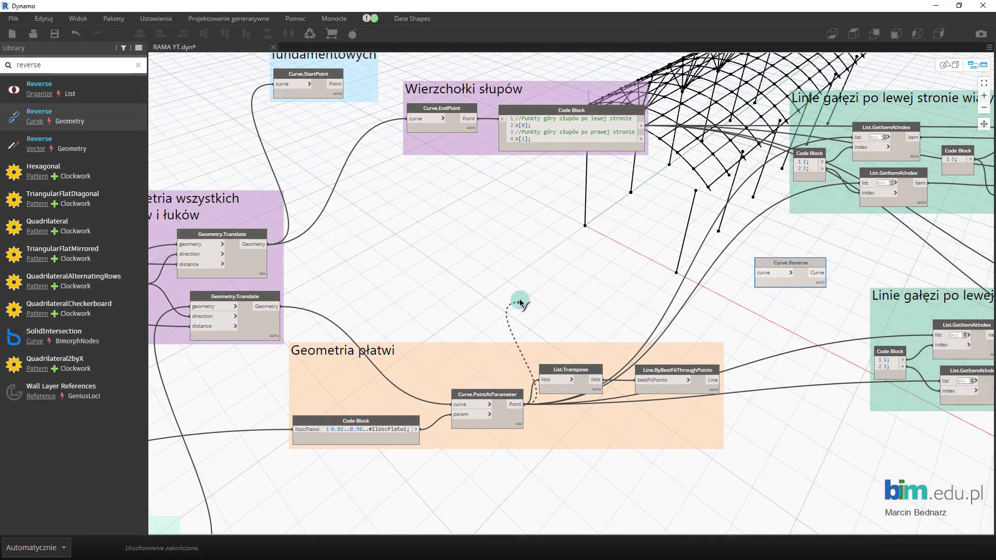
left_click(766, 274)
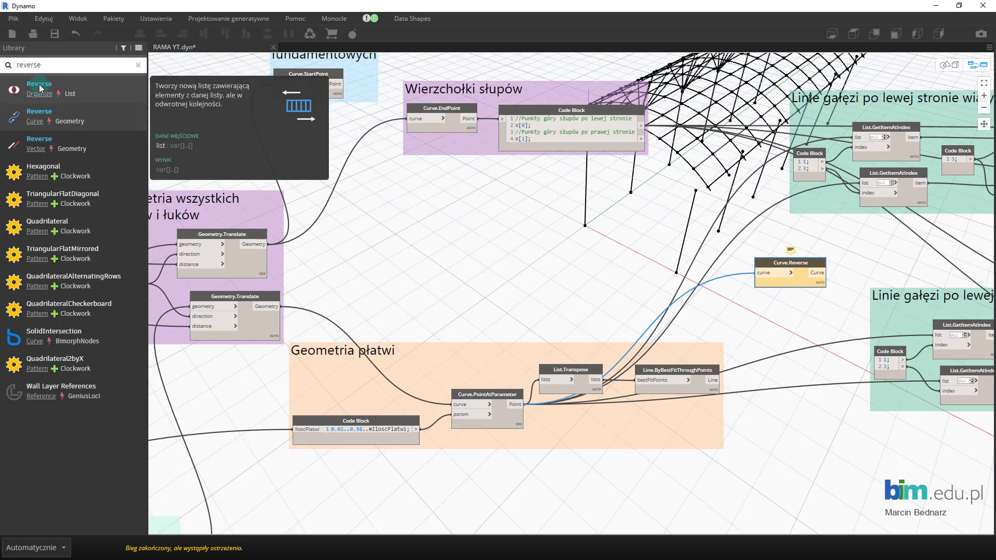
mouse_move(671, 239)
left_mouse_down()
mouse_move(564, 293)
mouse_move(787, 296)
mouse_move(750, 305)
left_mouse_up()
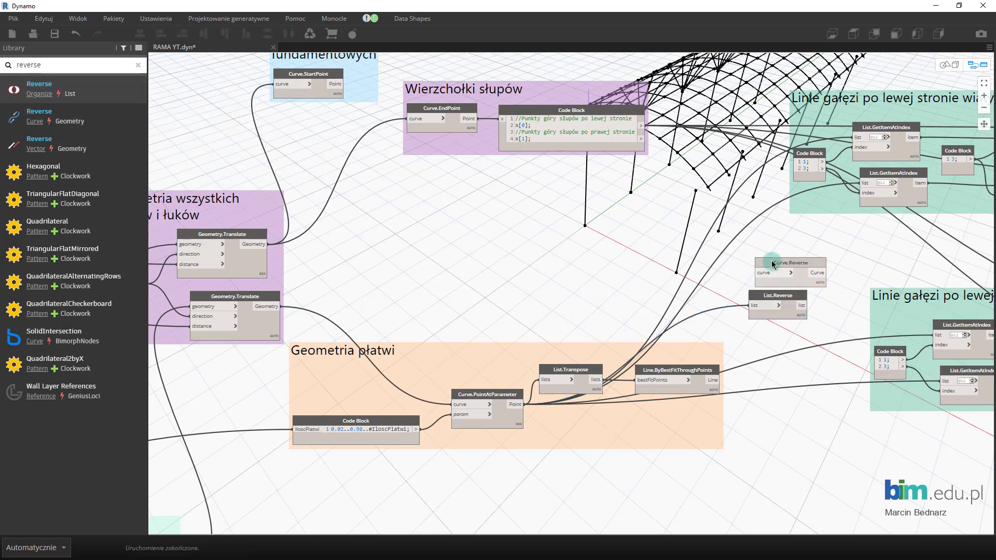
- Delete the unneeded Curve.Reverse node
left_click(772, 264)
key("Delete")
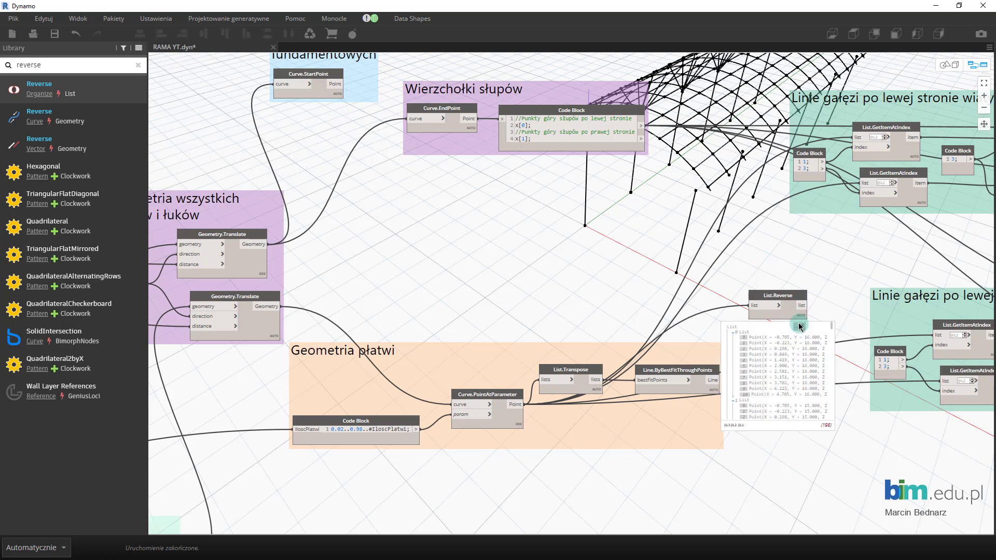
middle_click_drag(807, 271, 688, 274)
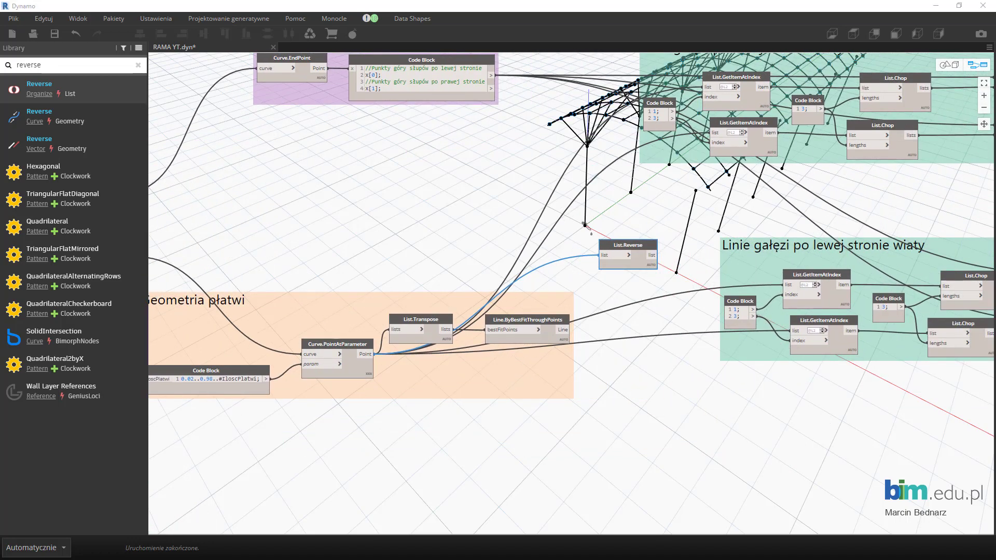
scroll(653, 321, "up", 3)
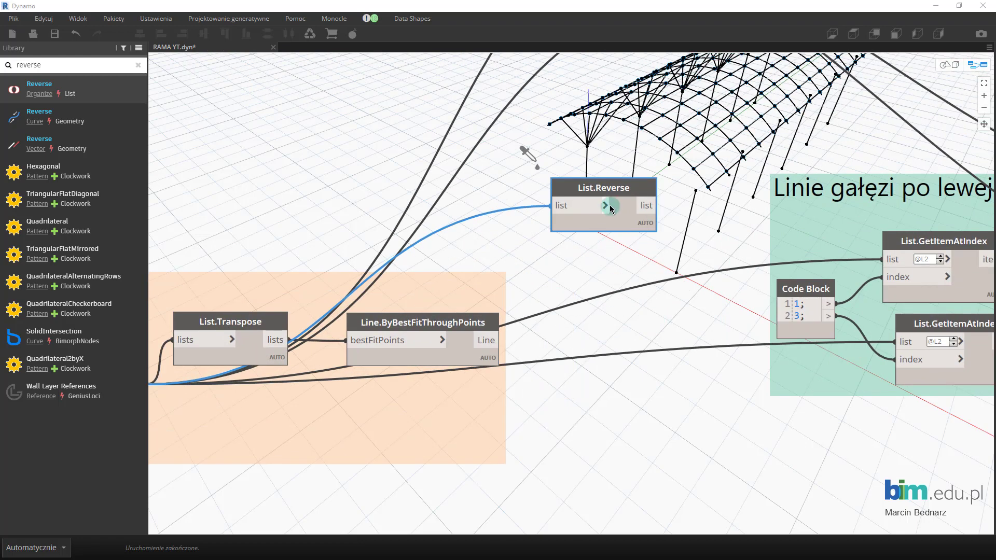
left_click(605, 206)
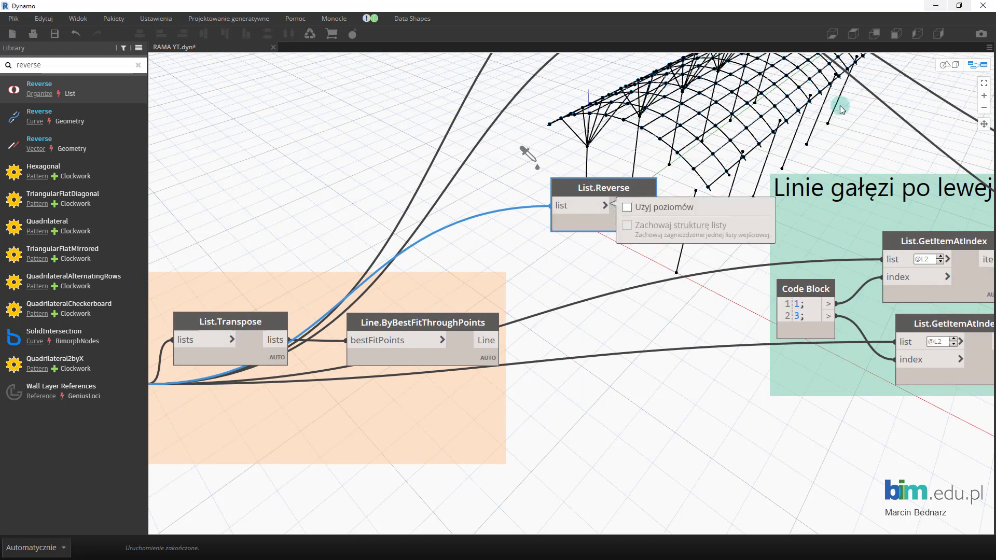
left_click(558, 139)
left_click(622, 179)
left_click(606, 205)
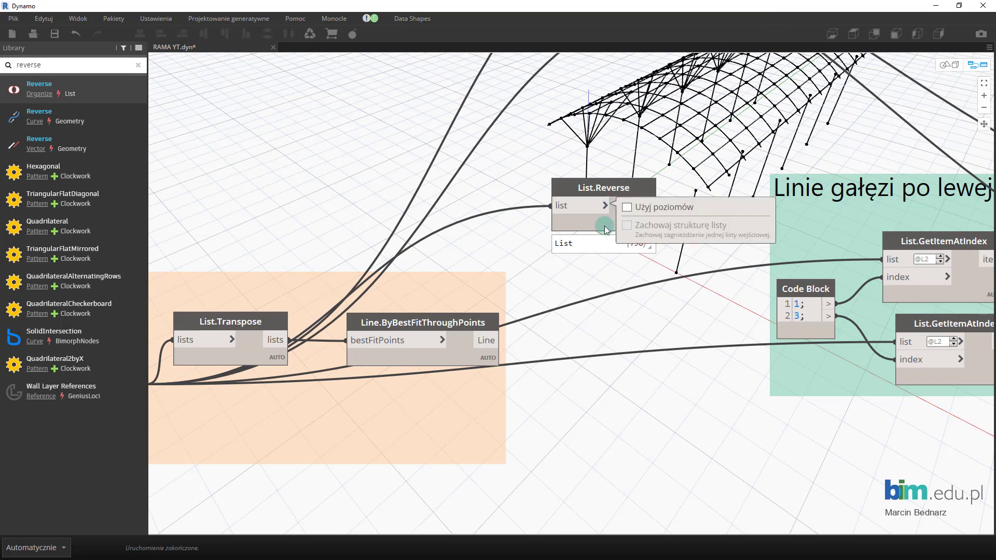
left_click(626, 208)
left_click(551, 185)
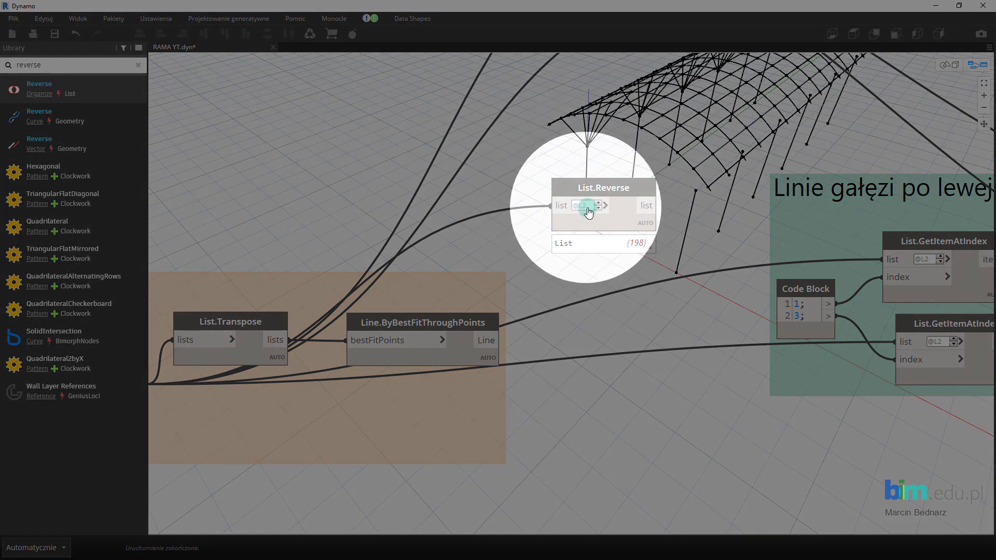
- Wire List.Reverse into both List.GetItemAtIndex list inputs of the copied group
scroll(652, 259, "down", 2)
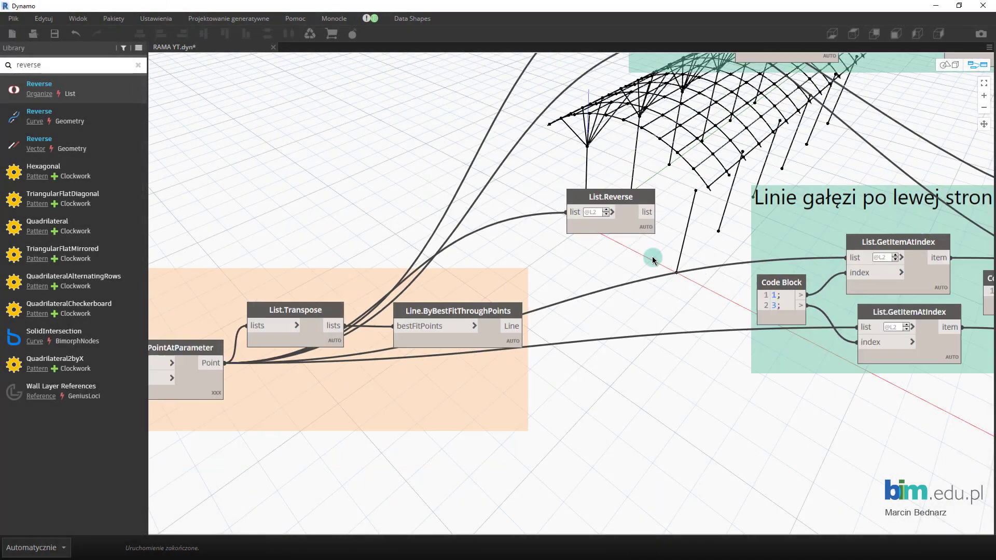
scroll(652, 260, "down", 1)
scroll(624, 327, "down", 1)
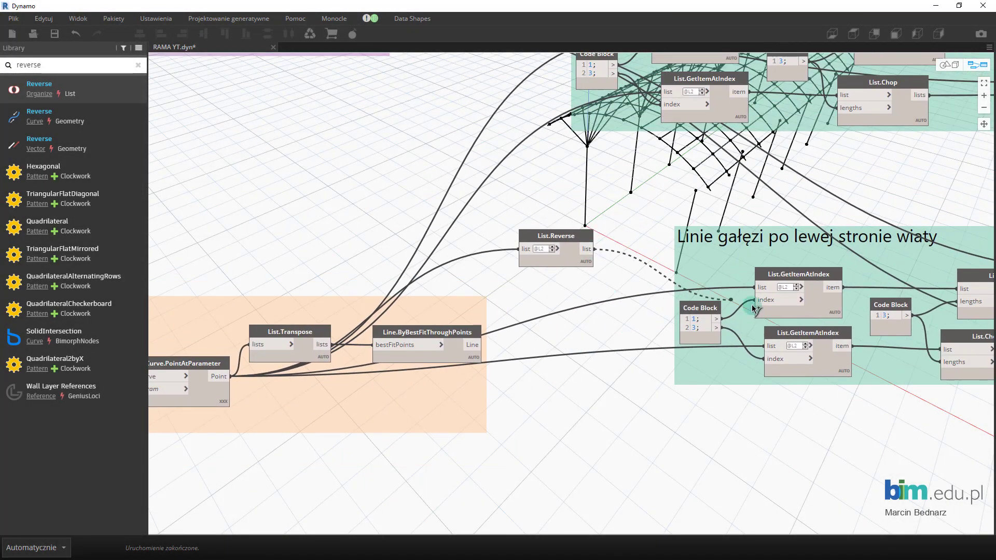
left_click(756, 287)
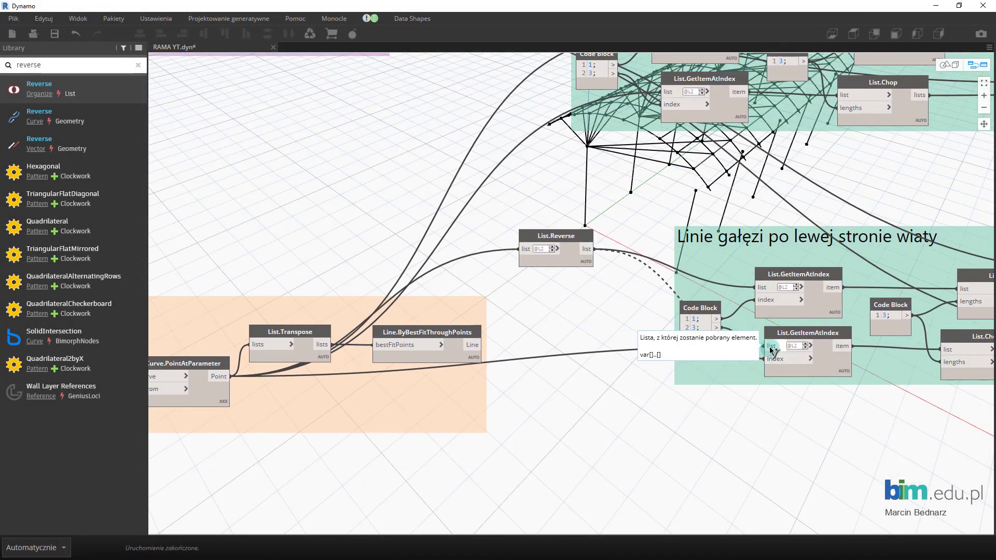
left_click(769, 347)
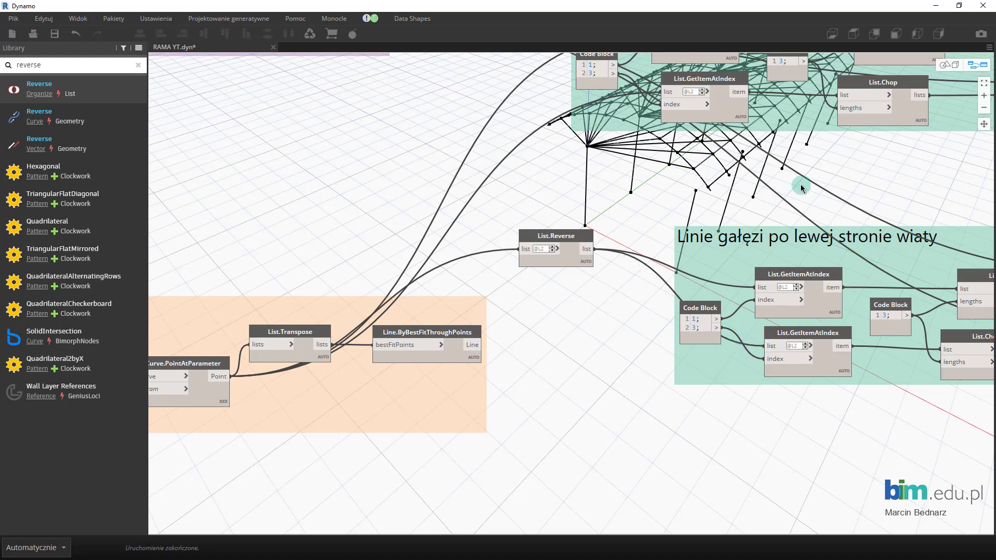
- Wire the Code Block's x[1] right-side column tops into both line startPoint inputs
middle_click_drag(800, 185, 709, 223)
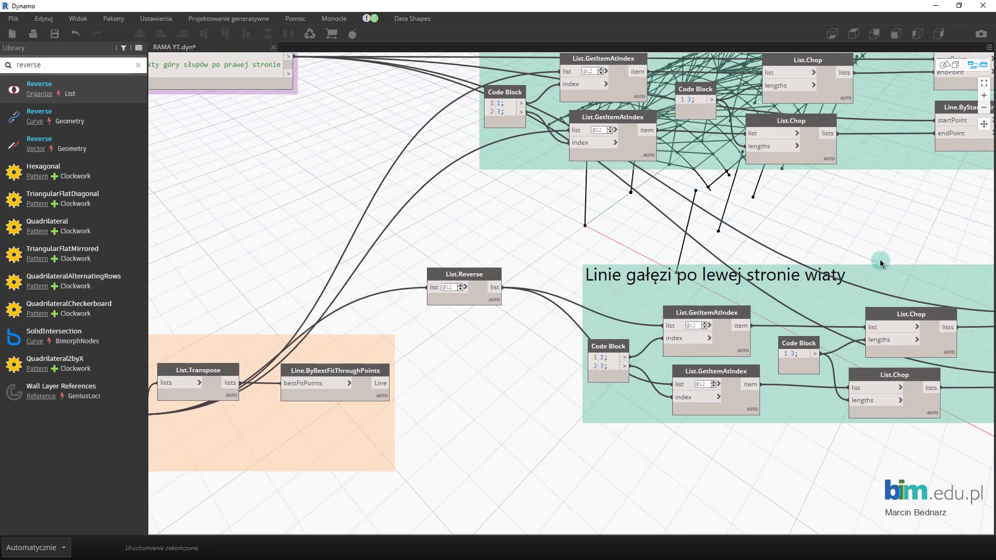
middle_click_drag(880, 263, 864, 263)
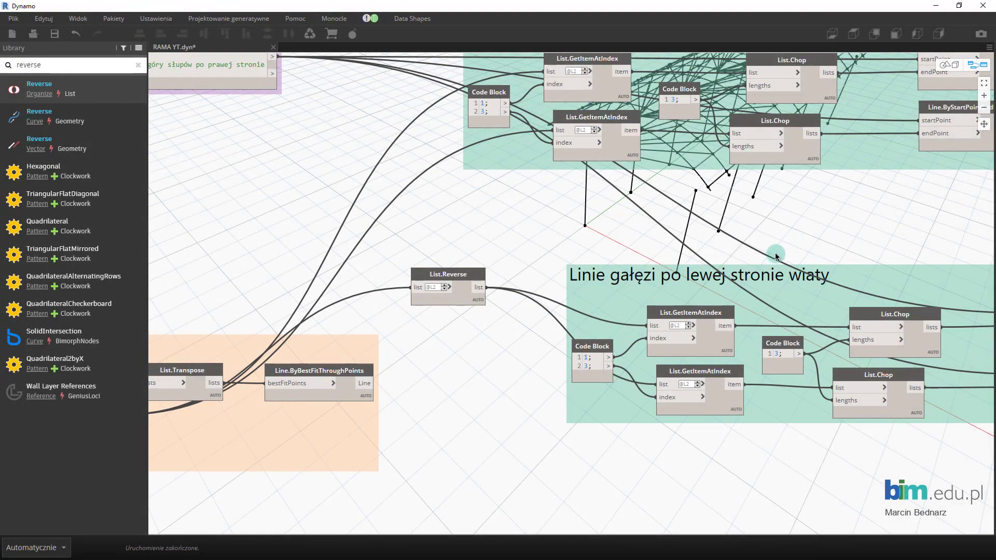
middle_click_drag(812, 254, 558, 258)
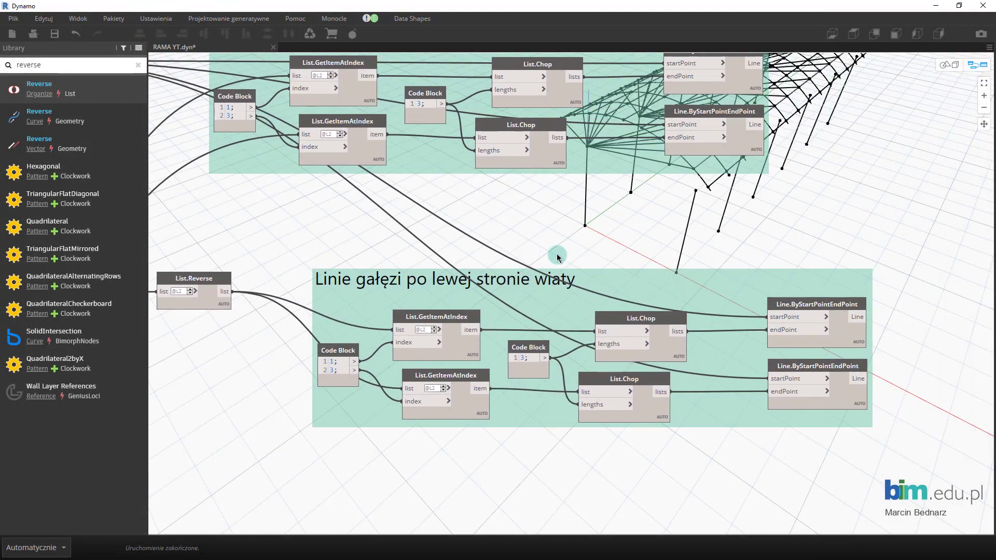
middle_click_drag(733, 228, 734, 232)
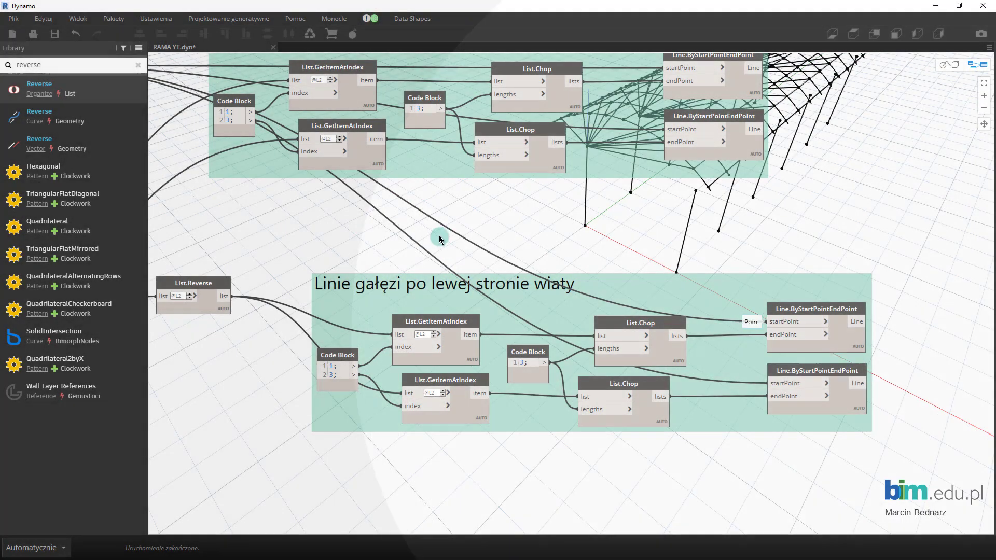
scroll(440, 240, "down", 3)
middle_click_drag(468, 118, 680, 196)
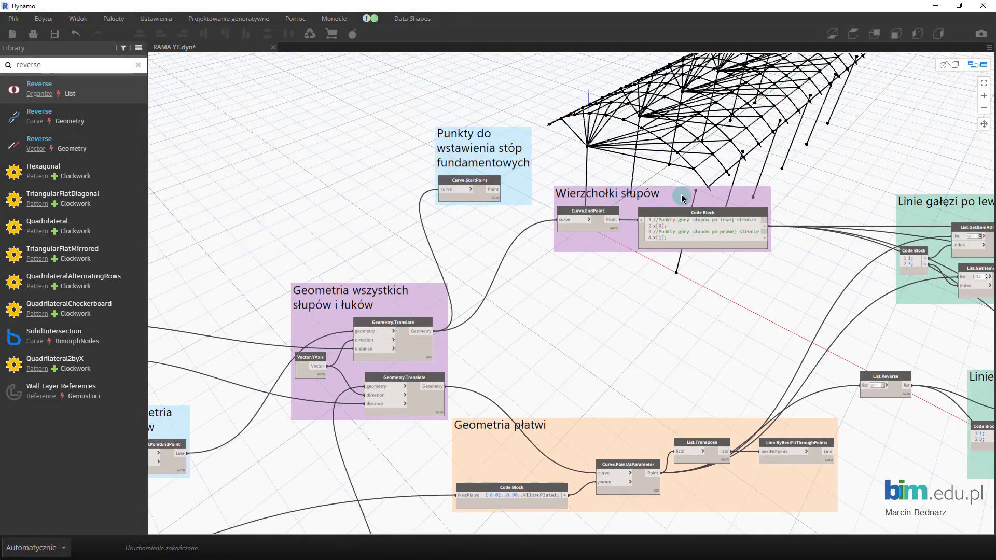
scroll(692, 267, "up", 5)
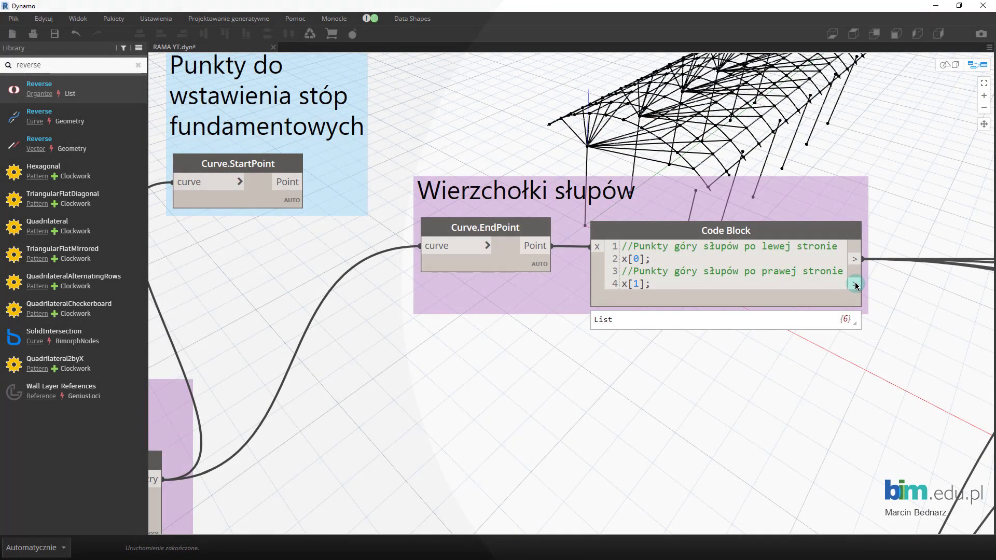
left_click(855, 288)
scroll(946, 367, "down", 3)
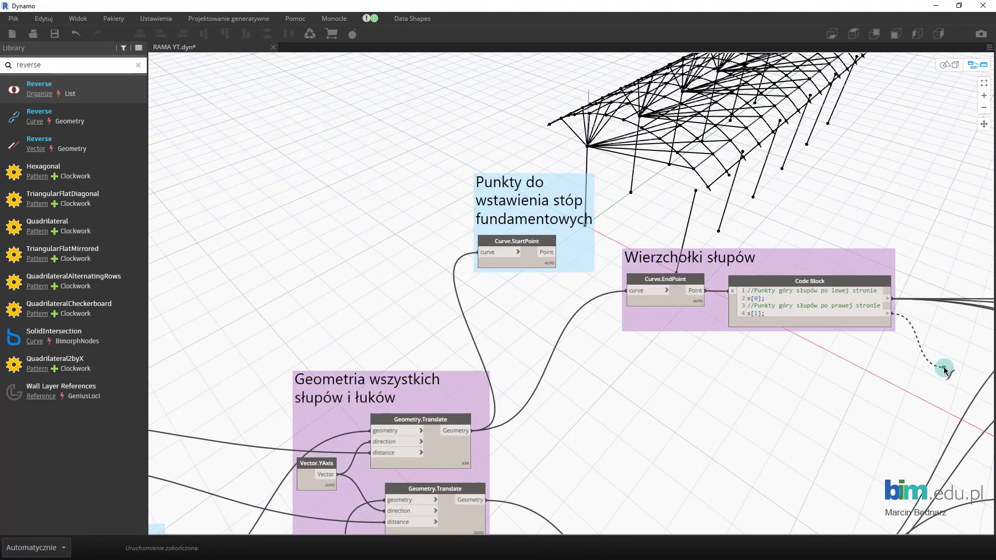
middle_click_drag(945, 367, 525, 160)
scroll(691, 220, "up", 3)
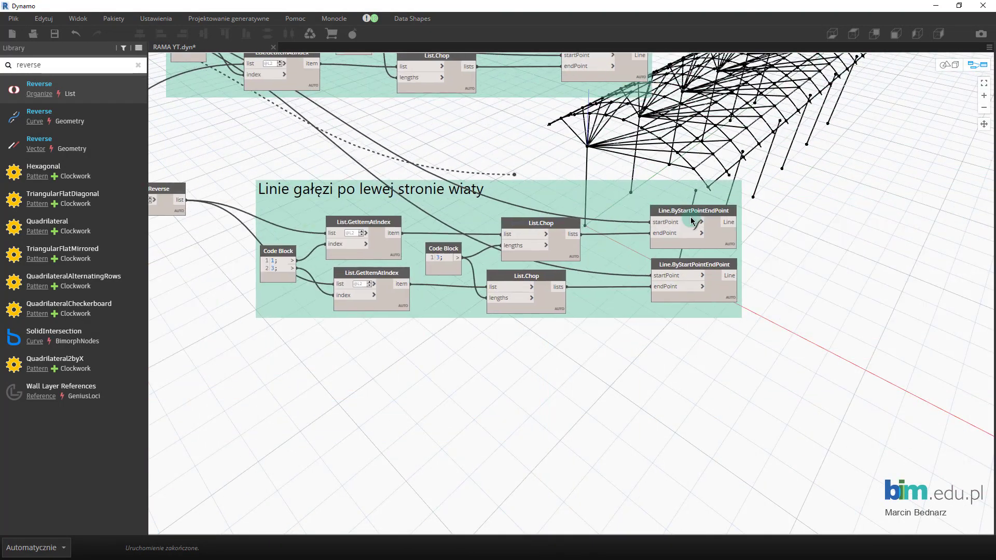
scroll(669, 222, "up", 2)
left_click(638, 222)
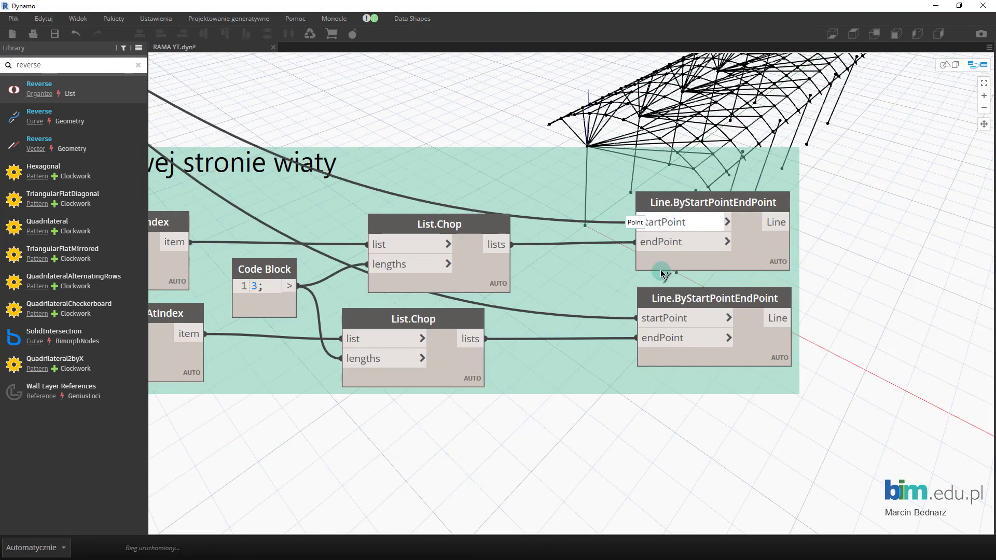
left_click(662, 318)
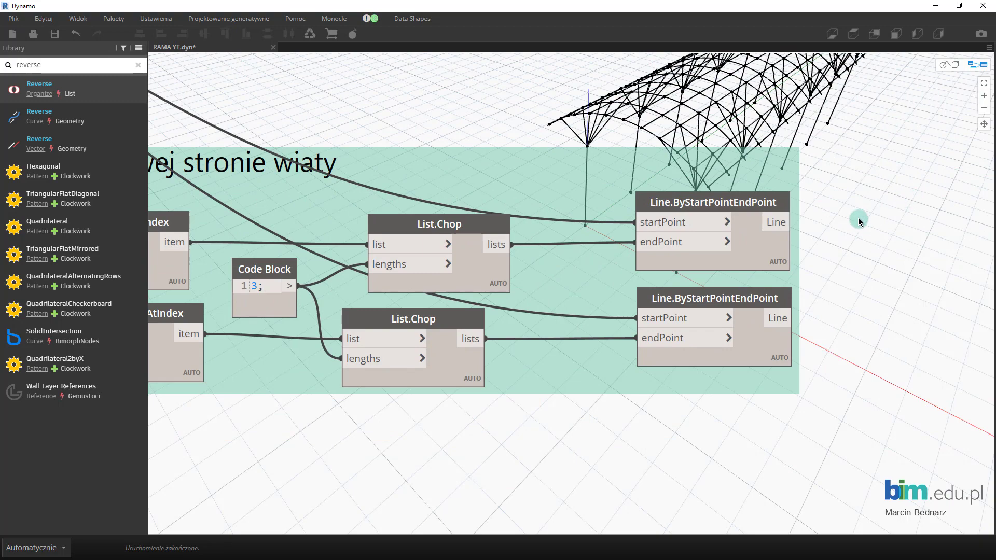
scroll(853, 210, "down", 3)
scroll(573, 349, "down", 2)
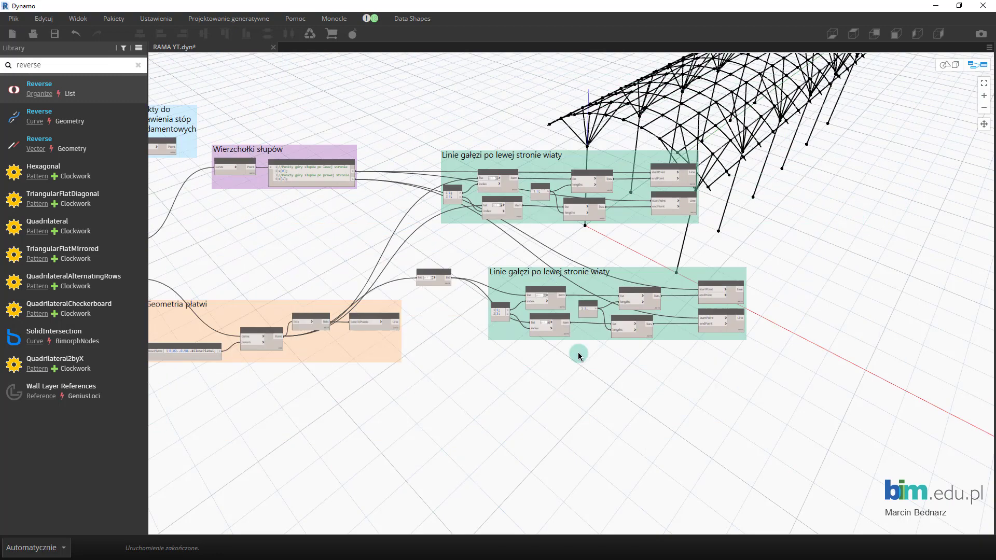
scroll(722, 171, "down", 2)
key("ctrl+b")
scroll(692, 171, "down", 2)
scroll(719, 157, "down", 2)
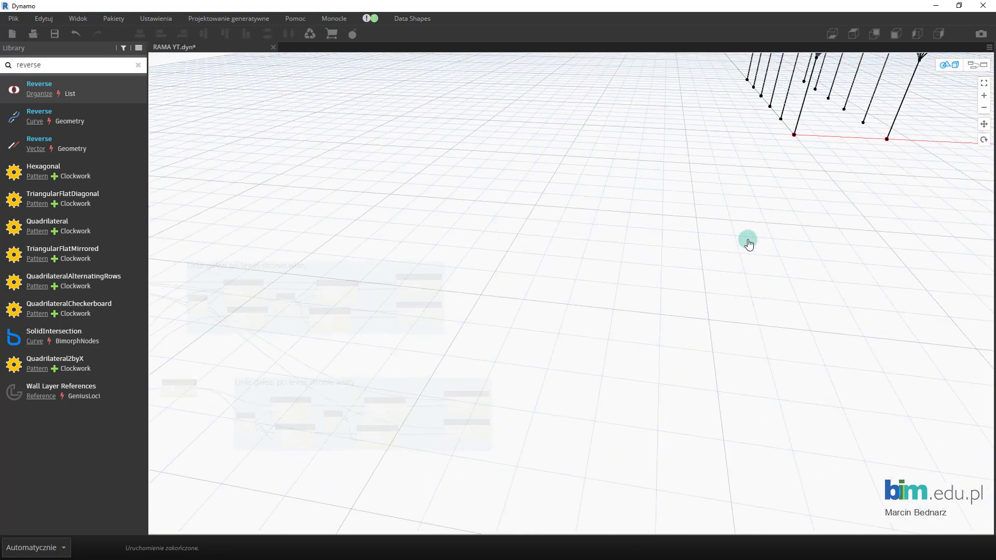
scroll(746, 240, "down", 2)
mouse_move(658, 321)
right_mouse_down()
mouse_move(656, 304)
mouse_move(661, 310)
right_mouse_up()
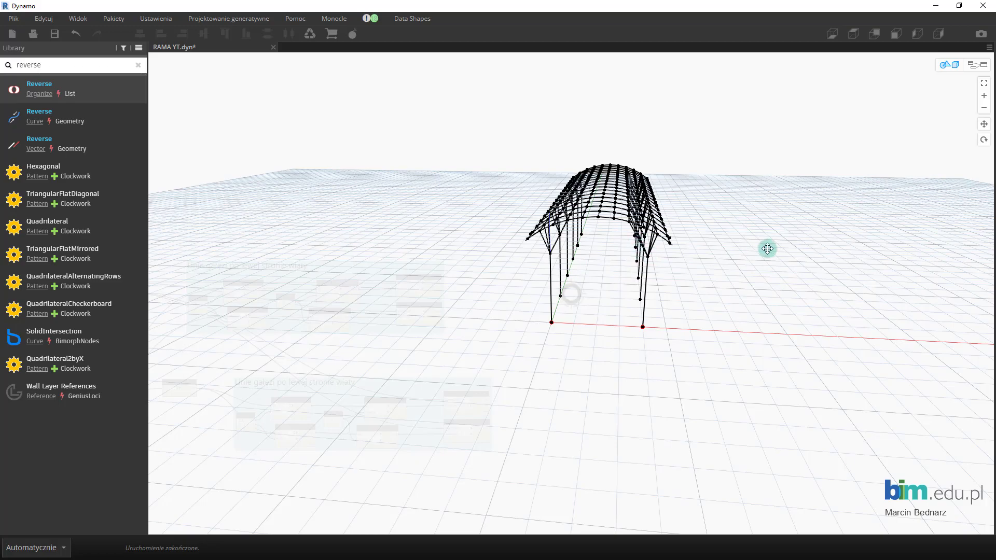
mouse_move(766, 249)
right_mouse_down()
mouse_move(600, 260)
mouse_move(825, 232)
mouse_move(840, 264)
mouse_move(632, 247)
mouse_move(709, 251)
mouse_move(666, 266)
right_mouse_up()
key("ctrl+b")
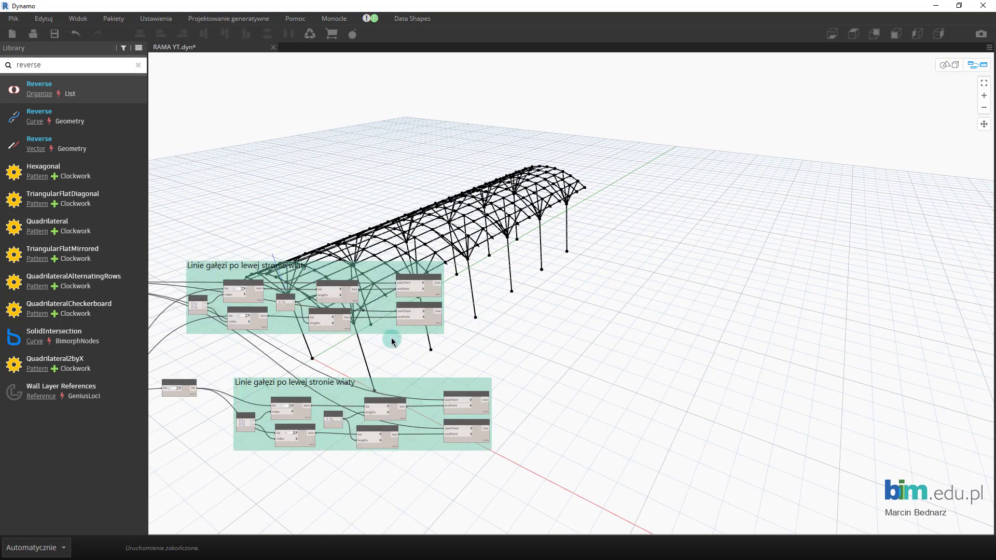
scroll(393, 337, "up", 3)
mouse_move(682, 318)
middle_mouse_down()
mouse_move(873, 285)
mouse_move(961, 247)
middle_mouse_up()
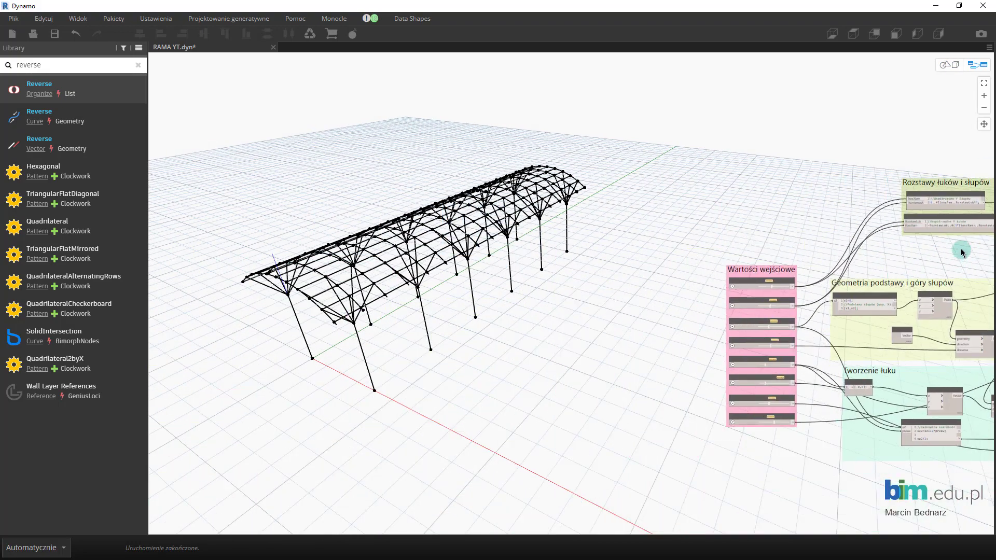
- Test Ilość ram, arch spacing and width 4 sliders, then set Wysokość słupów to 3.4
scroll(784, 322, "up", 3)
scroll(784, 322, "up", 3)
mouse_move(793, 327)
middle_mouse_down()
mouse_move(908, 286)
mouse_move(942, 256)
middle_mouse_up()
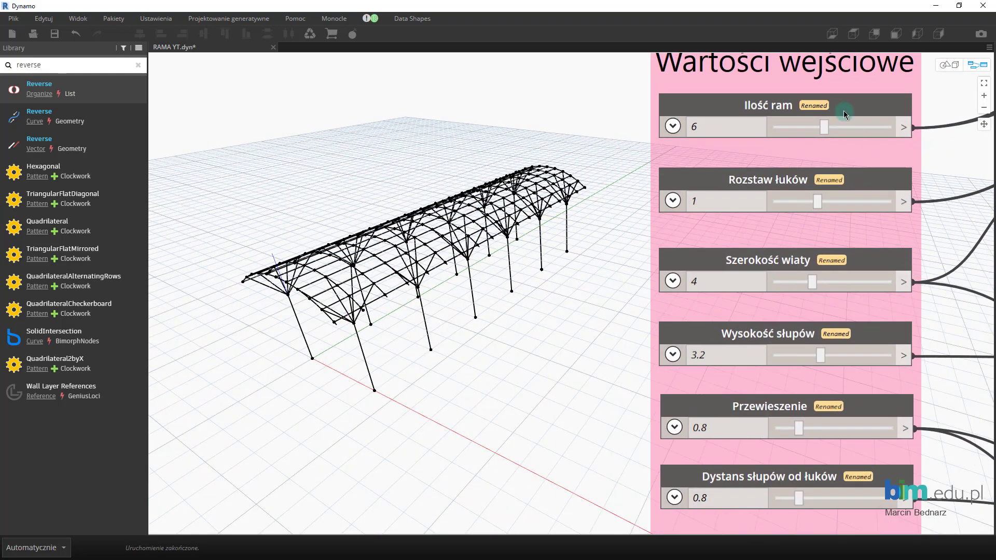
mouse_move(828, 133)
left_mouse_down()
mouse_move(861, 125)
mouse_move(828, 131)
left_mouse_up()
mouse_move(835, 204)
left_mouse_down()
mouse_move(844, 202)
mouse_move(821, 204)
left_mouse_up()
mouse_move(810, 280)
left_mouse_down()
mouse_move(858, 281)
mouse_move(809, 283)
left_mouse_up()
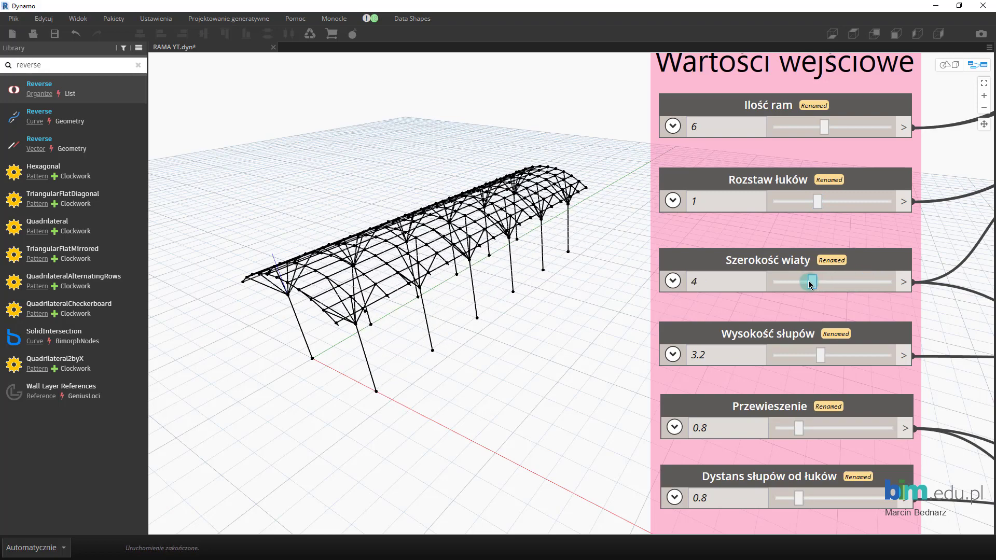
middle_click_drag(678, 297, 667, 267)
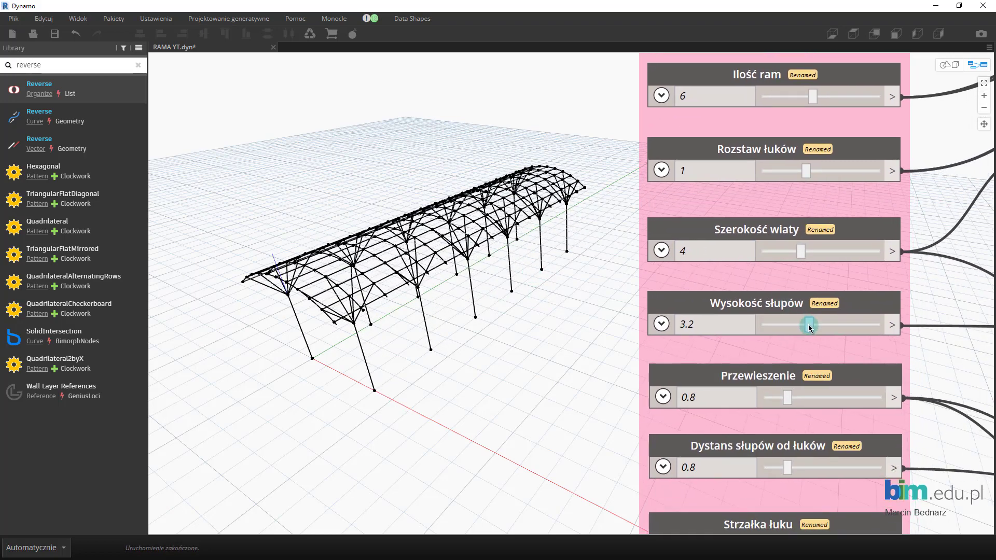
mouse_move(809, 327)
left_mouse_down()
mouse_move(828, 326)
mouse_move(818, 329)
left_mouse_up()
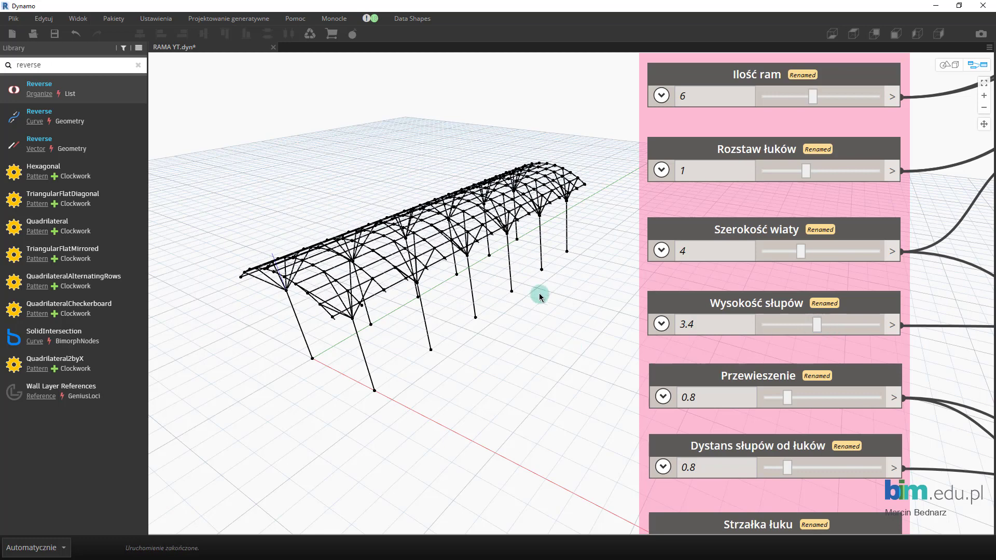
- Lower Przewieszenie, set Dystans słupów od łuków to 1, test arch rise, add purlins
middle_click_drag(752, 386, 719, 312)
mouse_move(781, 328)
left_mouse_down()
mouse_move(758, 330)
mouse_move(758, 346)
left_mouse_up()
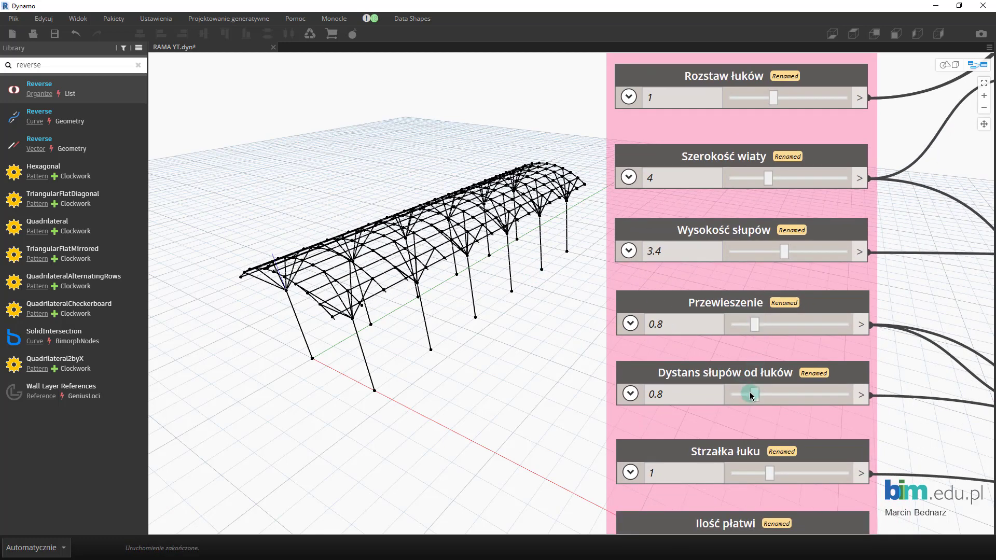
left_click_drag(750, 395, 769, 401)
middle_click_drag(518, 369, 503, 295)
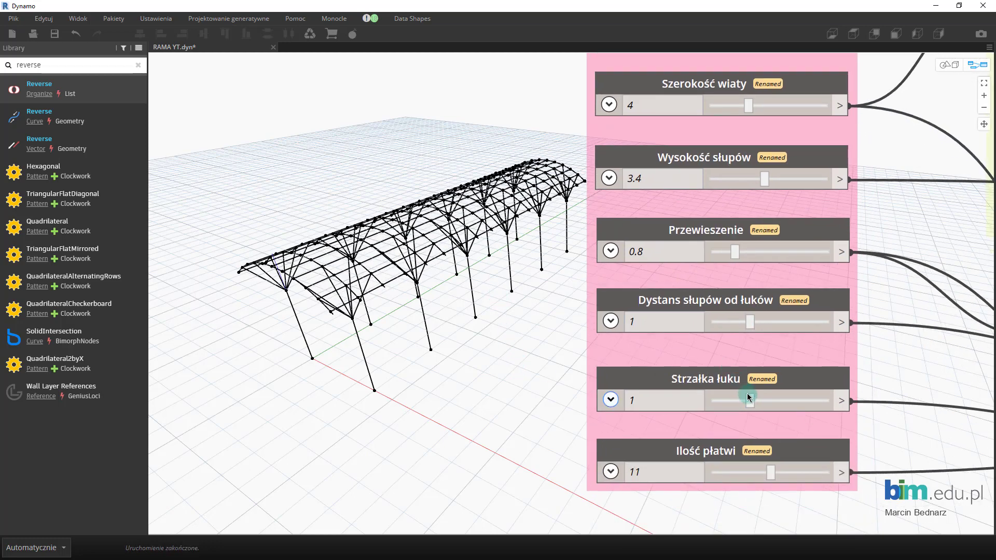
left_click_drag(748, 397, 745, 407)
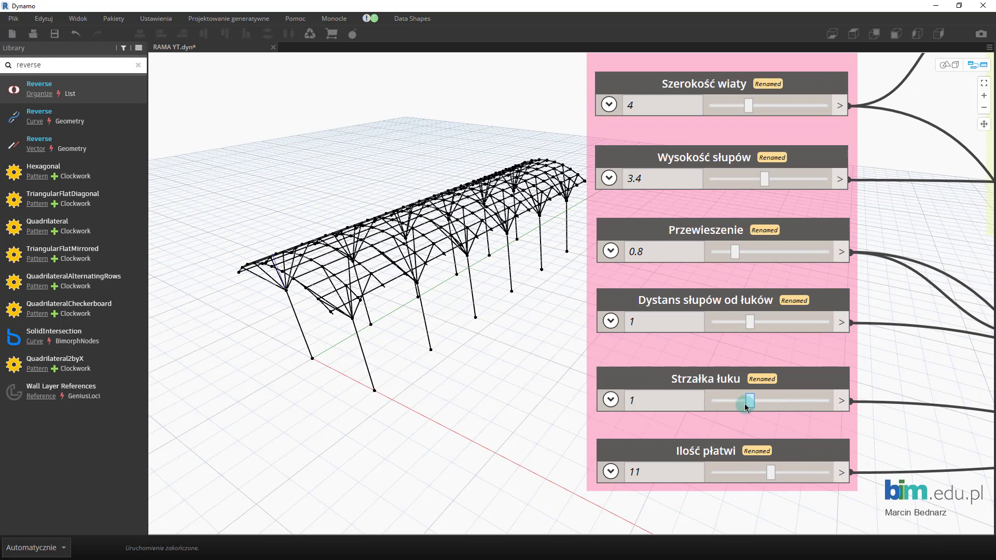
mouse_move(771, 482)
left_mouse_down()
mouse_move(802, 478)
mouse_move(770, 478)
left_mouse_up()
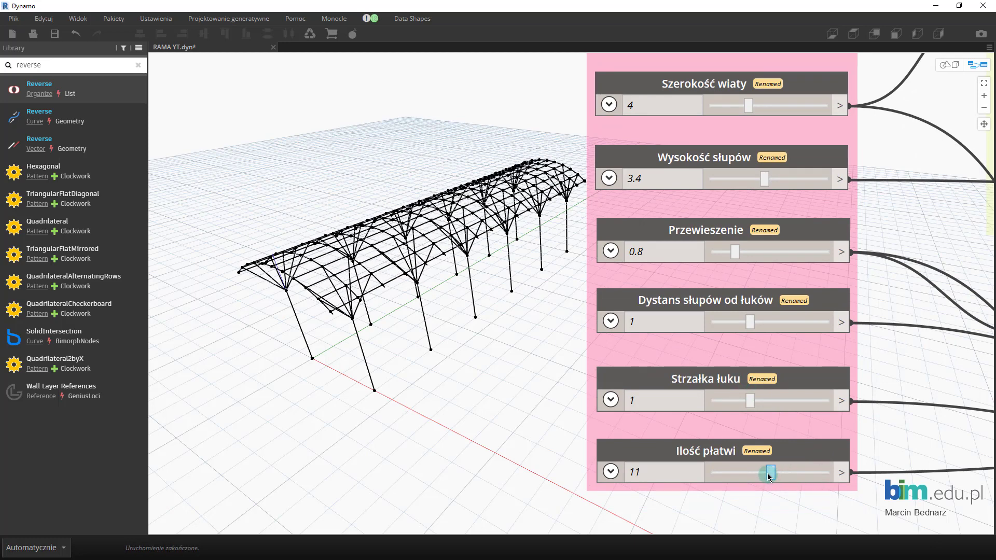